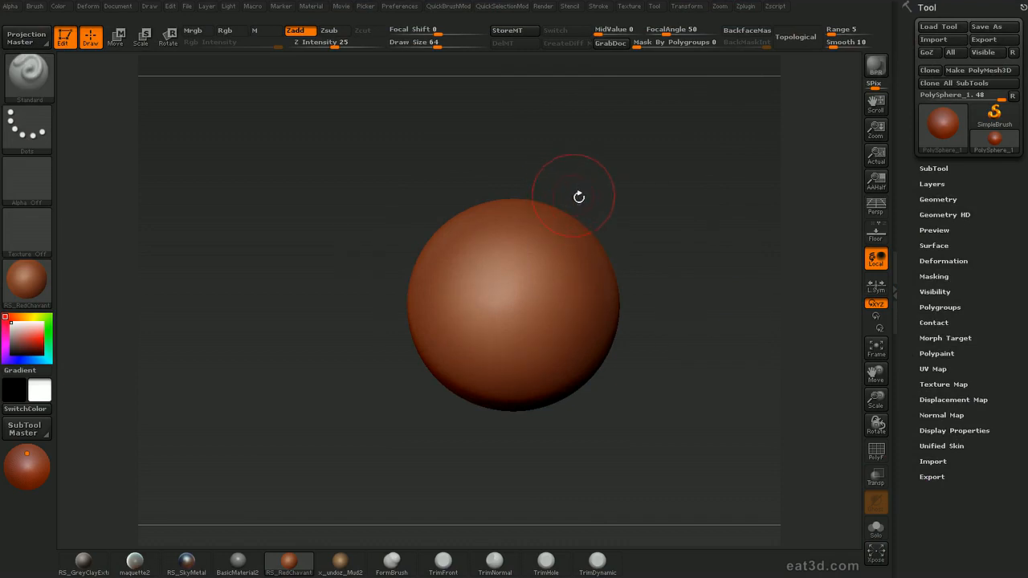
# Examine the sphere's polygon wireframe, showing it briefly and hiding it again
pyautogui.keyDown('alt'); pyautogui.moveTo(608, 188); pyautogui.dragTo(621, 205); pyautogui.keyUp('alt')
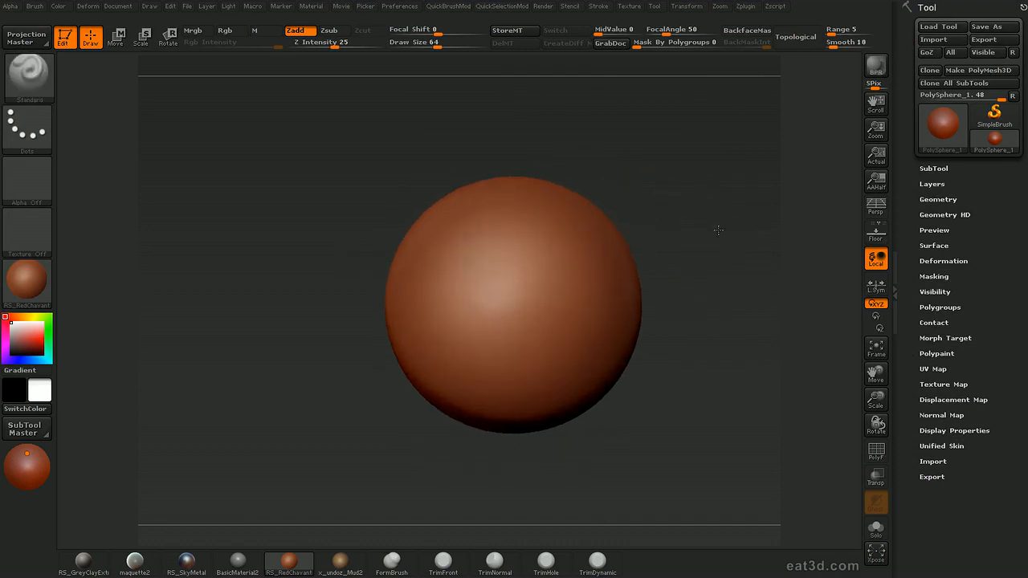
pyautogui.keyDown('alt'); pyautogui.moveTo(736, 260); pyautogui.dragTo(688, 297); pyautogui.keyUp('alt')
pyautogui.hotkey('shift', 'f')
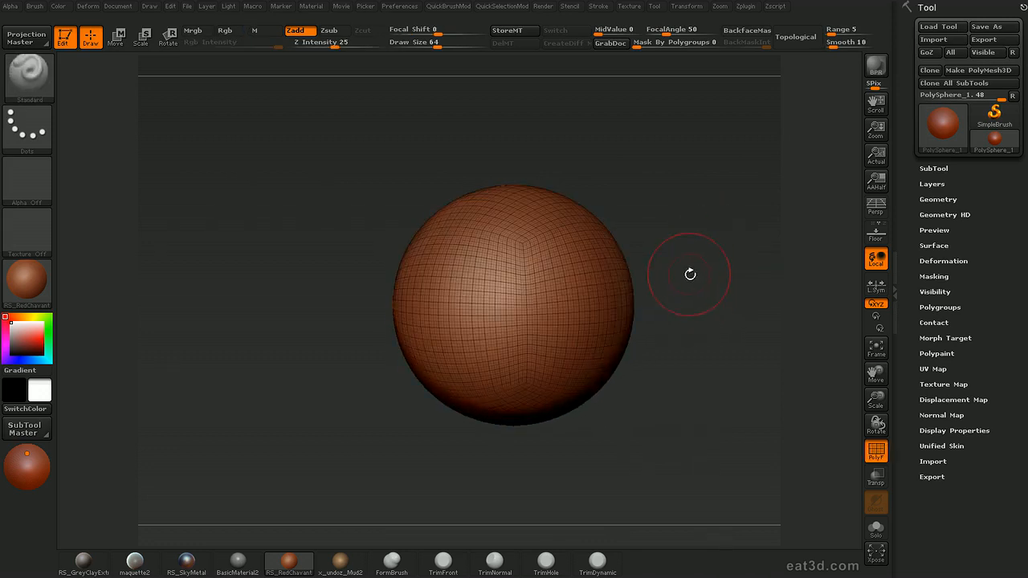
pyautogui.hotkey('shift', 'f')
pyautogui.press('s')
pyautogui.click(701, 257)
pyautogui.keyDown('alt'); pyautogui.moveTo(712, 260); pyautogui.dragTo(777, 249); pyautogui.keyUp('alt')
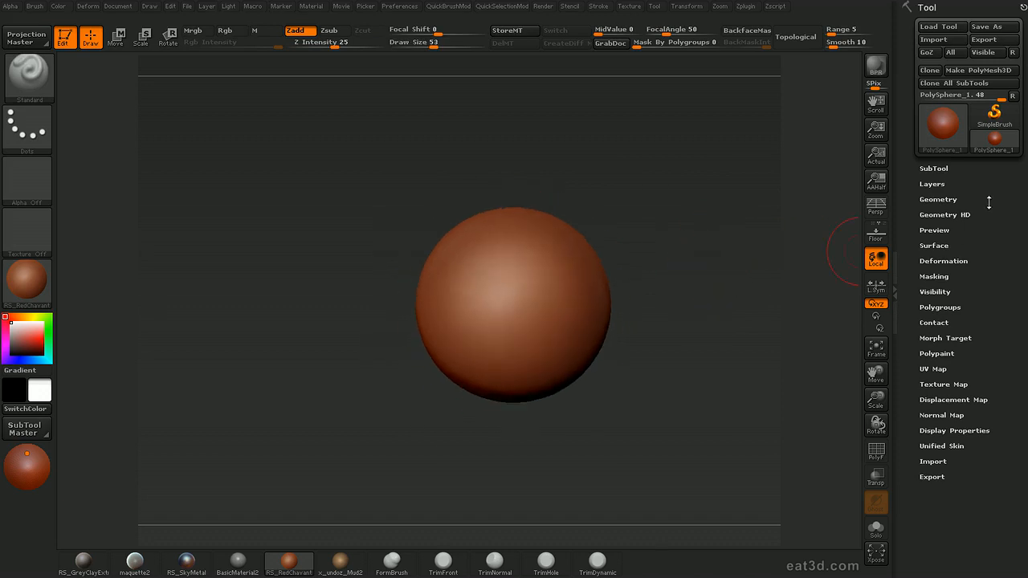
# Expand the SubTool settings to reach Extract, show the sphere's wireframe and set the draw size to 35
pyautogui.click(941, 168)
pyautogui.moveTo(913, 242); pyautogui.dragTo(911, 225)
pyautogui.keyDown('alt'); pyautogui.moveTo(704, 383); pyautogui.dragTo(737, 351); pyautogui.keyUp('alt')
pyautogui.hotkey('shift', 'f')
pyautogui.moveTo(908, 344); pyautogui.dragTo(912, 287)
pyautogui.keyDown('alt'); pyautogui.moveTo(744, 326); pyautogui.dragTo(732, 342); pyautogui.keyUp('alt')
pyautogui.press('s')
pyautogui.moveTo(498, 291); pyautogui.dragTo(501, 278)
pyautogui.moveTo(692, 252); pyautogui.dragTo(714, 249)
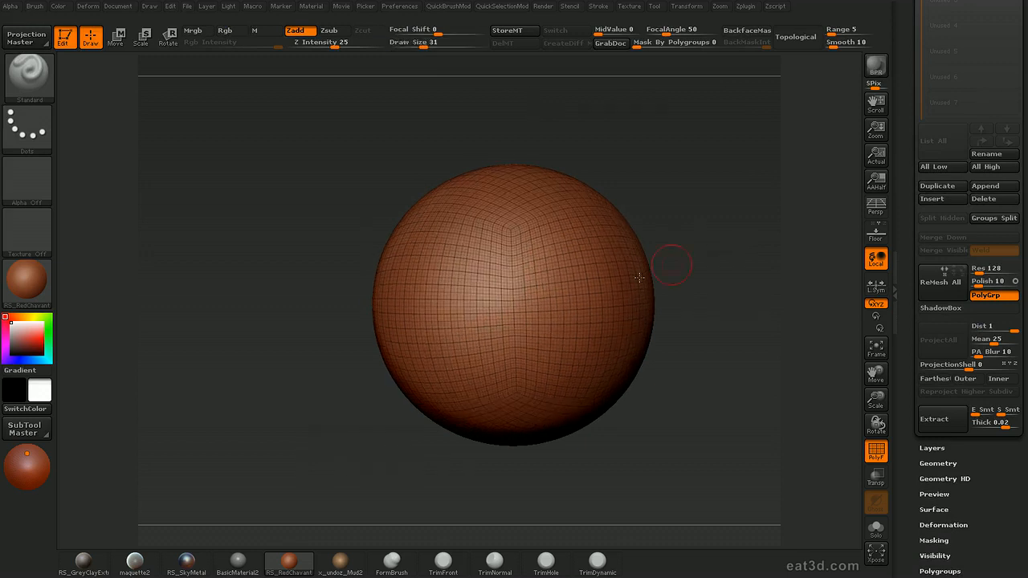
pyautogui.moveTo(512, 265); pyautogui.dragTo(554, 256)
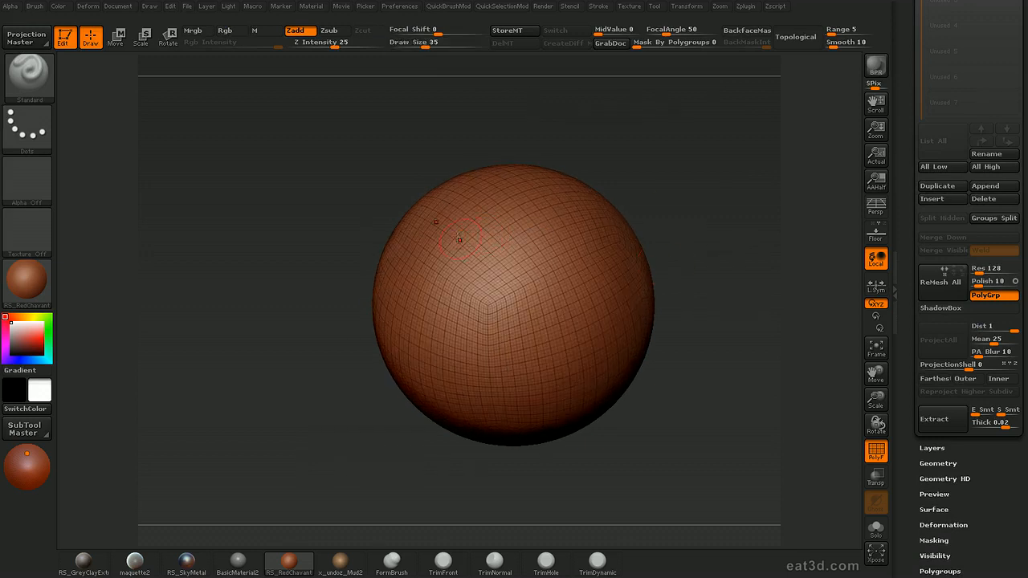
# Paint a helmet-shaped mask over the sphere's top, sides and back, enlarging the draw size to 56
pyautogui.moveTo(410, 229)
pyautogui.keyDown('ctrl'); pyautogui.mouseDown()
pyautogui.moveTo(471, 282)
pyautogui.moveTo(521, 367)
pyautogui.moveTo(592, 347)
pyautogui.mouseUp(); pyautogui.keyUp('ctrl')
pyautogui.moveTo(722, 231); pyautogui.dragTo(654, 209)
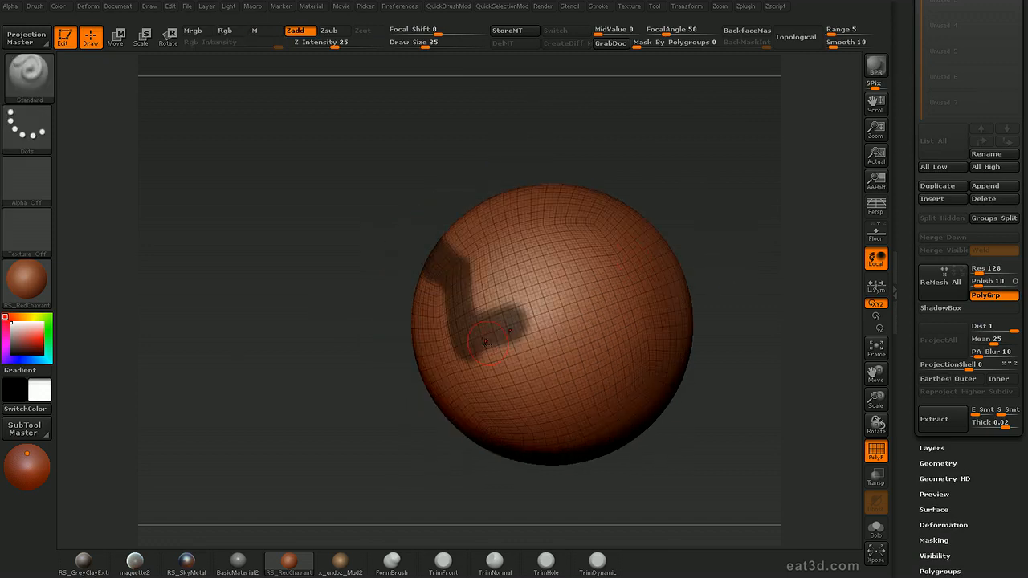
pyautogui.moveTo(510, 326)
pyautogui.keyDown('ctrl'); pyautogui.mouseDown()
pyautogui.moveTo(569, 273)
pyautogui.moveTo(667, 272)
pyautogui.mouseUp(); pyautogui.keyUp('ctrl')
pyautogui.moveTo(740, 227); pyautogui.dragTo(670, 218)
pyautogui.moveTo(652, 283)
pyautogui.keyDown('ctrl'); pyautogui.mouseDown()
pyautogui.moveTo(707, 252)
pyautogui.moveTo(666, 228)
pyautogui.moveTo(552, 251)
pyautogui.mouseUp(); pyautogui.keyUp('ctrl')
pyautogui.moveTo(594, 153); pyautogui.dragTo(693, 187)
pyautogui.moveTo(558, 249)
pyautogui.keyDown('ctrl'); pyautogui.mouseDown()
pyautogui.moveTo(532, 283)
pyautogui.moveTo(496, 210)
pyautogui.mouseUp(); pyautogui.keyUp('ctrl')
pyautogui.moveTo(554, 121); pyautogui.dragTo(571, 179)
pyautogui.moveTo(530, 215)
pyautogui.keyDown('ctrl'); pyautogui.mouseDown()
pyautogui.moveTo(506, 138)
pyautogui.moveTo(532, 199)
pyautogui.moveTo(617, 221)
pyautogui.mouseUp(); pyautogui.keyUp('ctrl')
pyautogui.moveTo(745, 167)
pyautogui.mouseDown()
pyautogui.moveTo(658, 175)
pyautogui.moveTo(634, 116)
pyautogui.moveTo(554, 141)
pyautogui.moveTo(638, 170)
pyautogui.mouseUp()
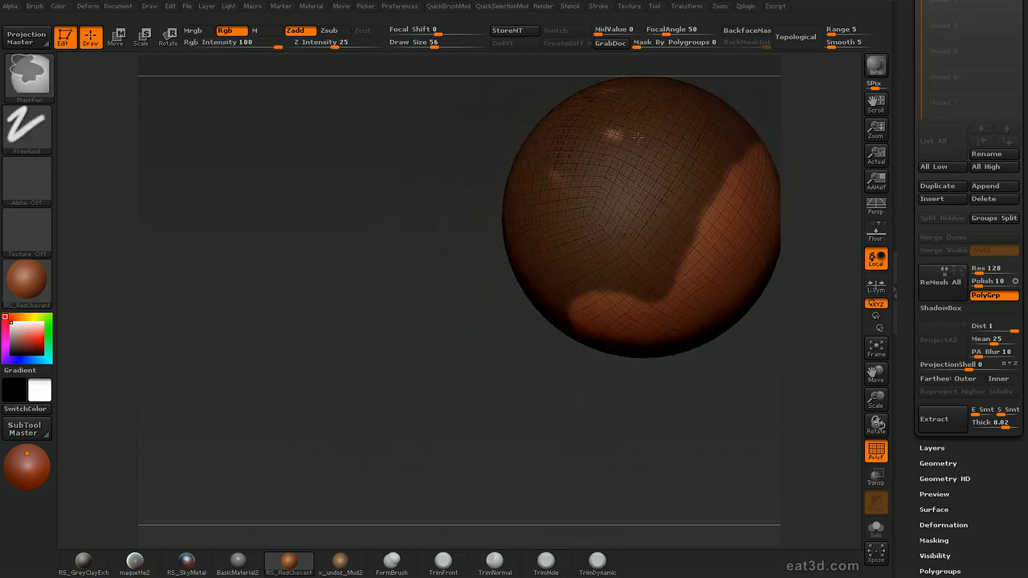
pyautogui.keyDown('ctrl'); pyautogui.moveTo(545, 182); pyautogui.dragTo(566, 158); pyautogui.keyUp('ctrl')
pyautogui.moveTo(618, 429)
pyautogui.mouseDown()
pyautogui.moveTo(670, 493)
pyautogui.moveTo(624, 468)
pyautogui.moveTo(649, 339)
pyautogui.moveTo(757, 217)
pyautogui.moveTo(758, 259)
pyautogui.moveTo(768, 231)
pyautogui.mouseUp()
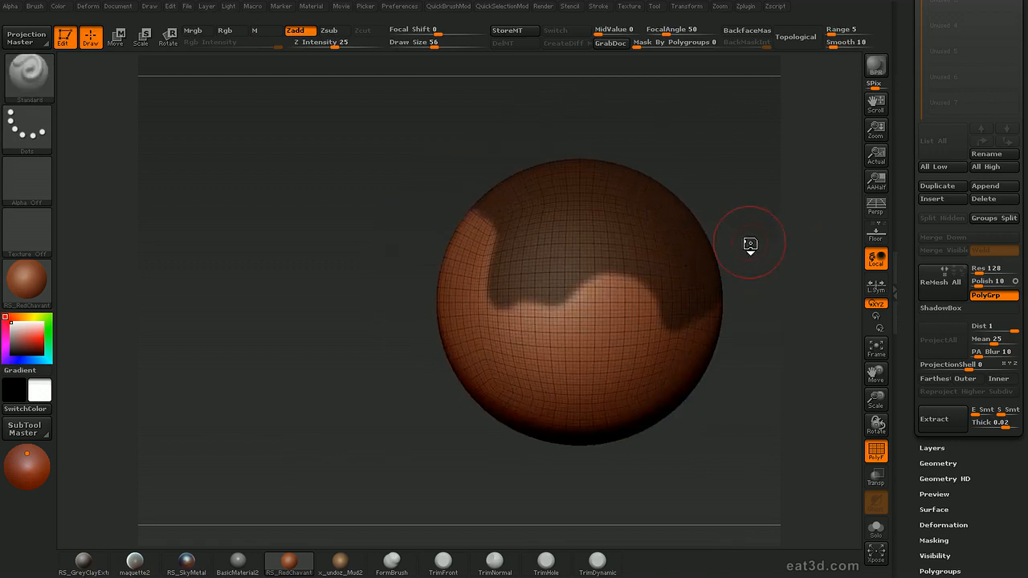
# Choose MaskCurve as the masking brush and sharpen the mask's border with curve cuts along its front and side edges
pyautogui.press('2')
pyautogui.press('2')
pyautogui.click(722, 300)
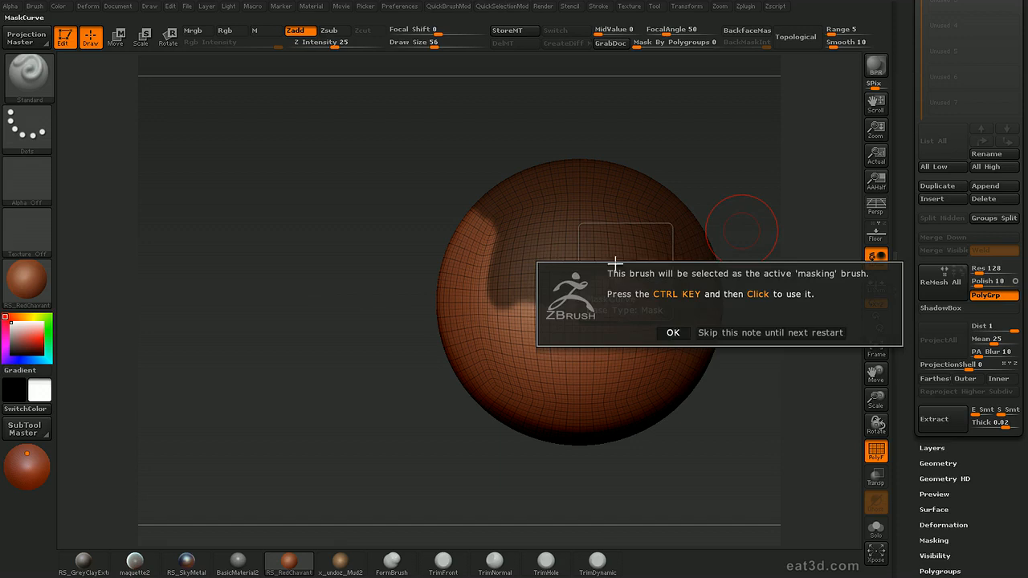
pyautogui.click(719, 332)
pyautogui.hotkey('ctrl', 'shift')
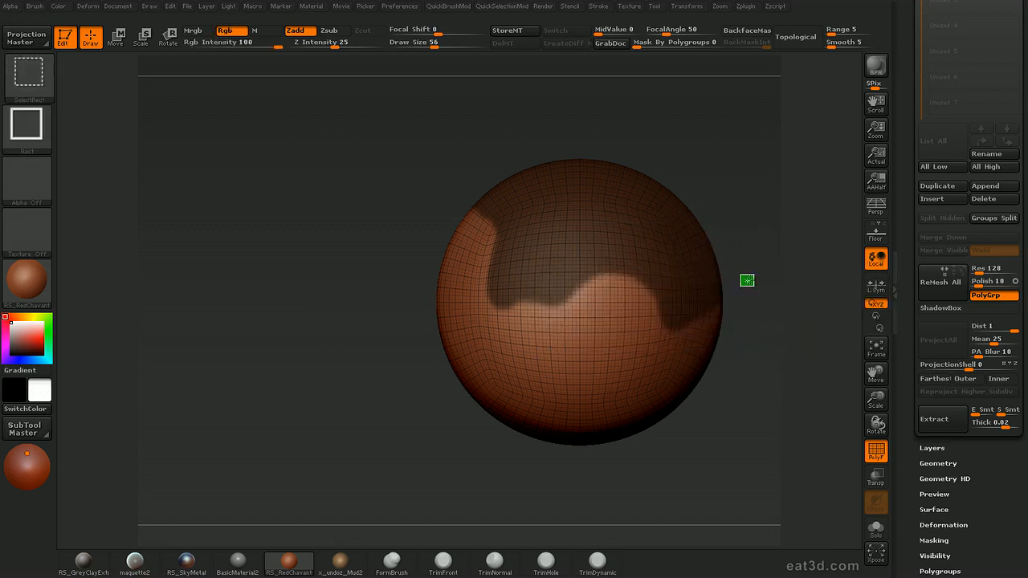
pyautogui.press('ctrl')
pyautogui.keyDown('ctrl'); pyautogui.moveTo(792, 255); pyautogui.dragTo(667, 332); pyautogui.keyUp('ctrl')
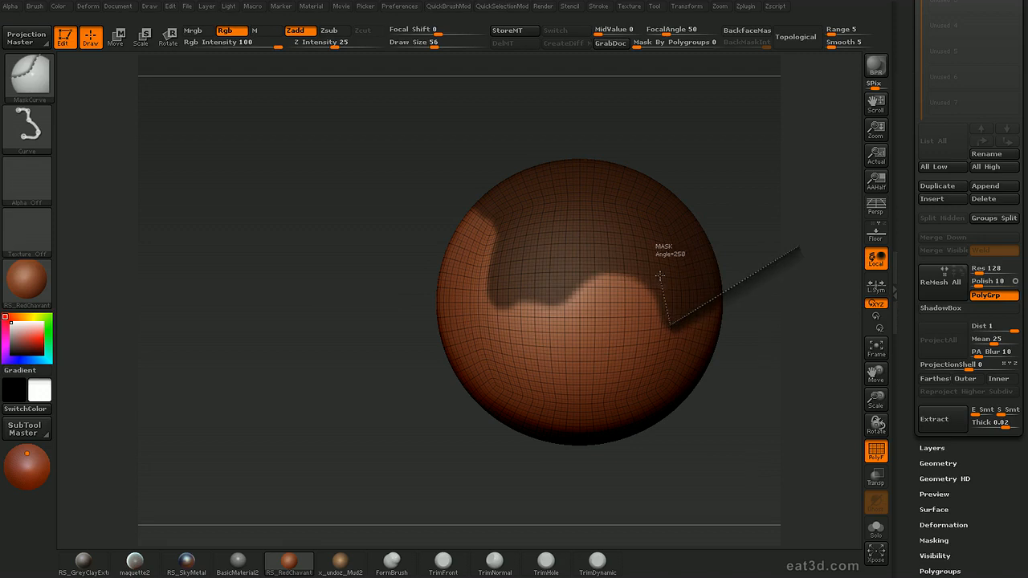
pyautogui.keyDown('ctrl'); pyautogui.moveTo(519, 294); pyautogui.dragTo(397, 387); pyautogui.keyUp('ctrl')
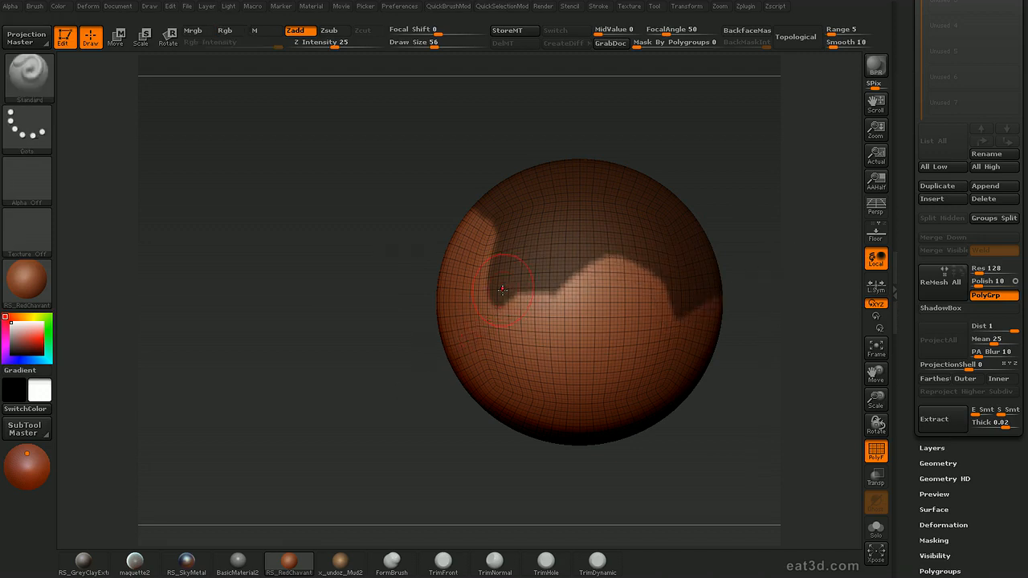
pyautogui.keyDown('ctrl'); pyautogui.moveTo(492, 345); pyautogui.dragTo(498, 236); pyautogui.keyUp('ctrl')
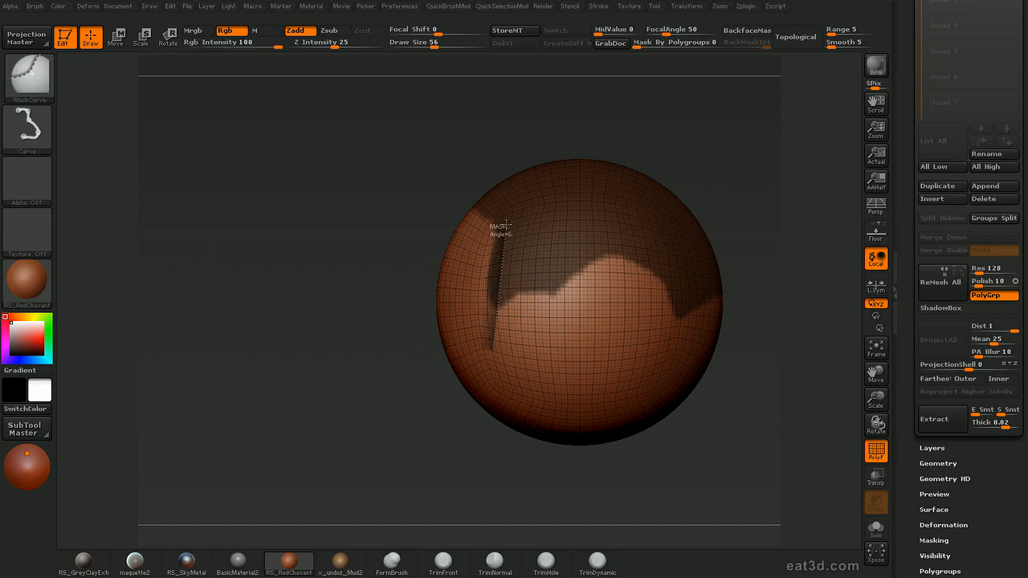
pyautogui.keyDown('ctrl'); pyautogui.moveTo(431, 150); pyautogui.dragTo(429, 148); pyautogui.keyUp('ctrl')
# Extract the masked area as a new subtool with a thickness of 0.02 and make the extracted piece active
pyautogui.moveTo(764, 325)
pyautogui.keyDown('alt'); pyautogui.mouseDown()
pyautogui.moveTo(762, 262)
pyautogui.moveTo(794, 348)
pyautogui.moveTo(776, 332)
pyautogui.moveTo(794, 329)
pyautogui.mouseUp(); pyautogui.keyUp('alt')
pyautogui.click(975, 429)
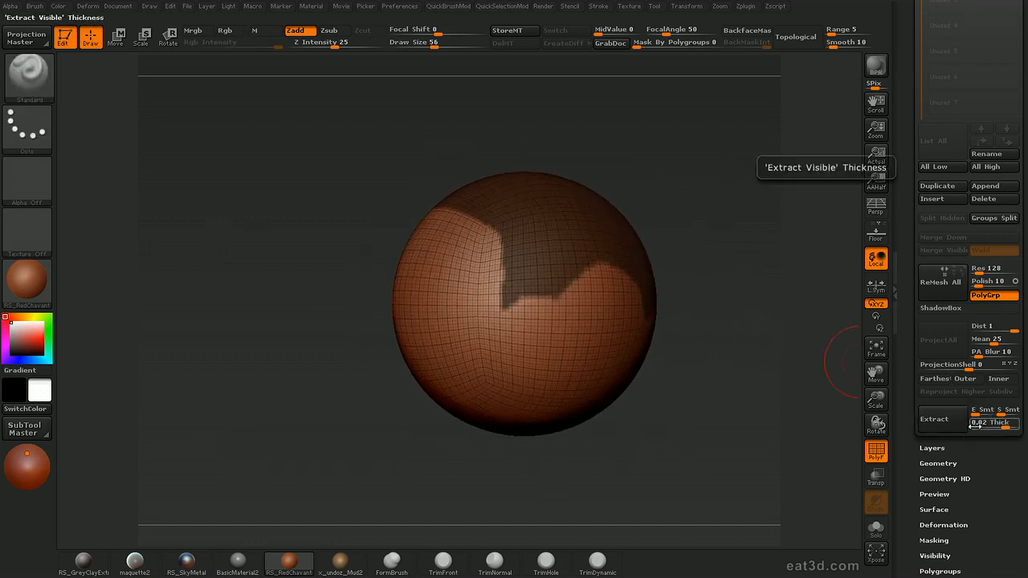
pyautogui.click(938, 419)
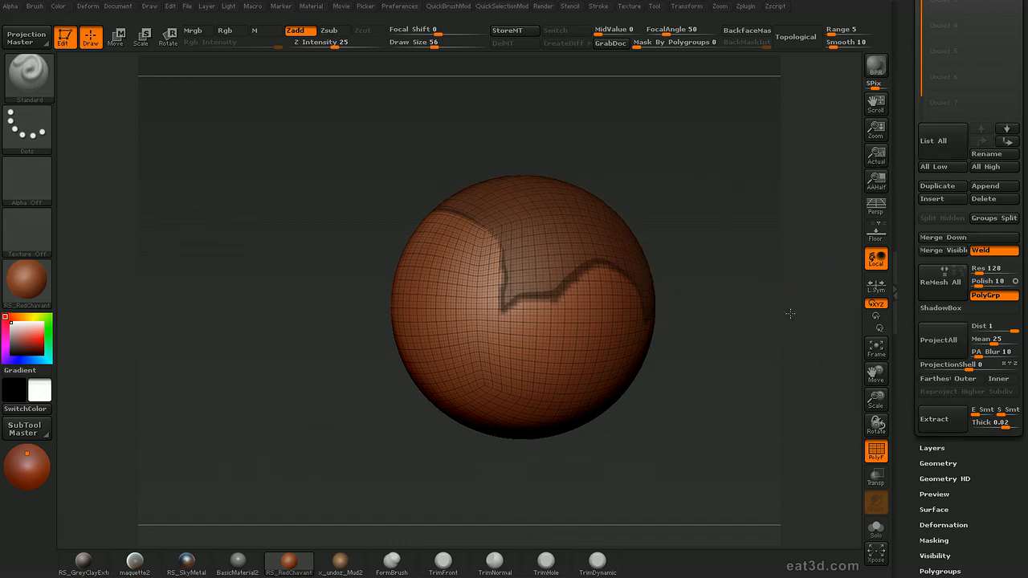
pyautogui.keyDown('alt'); pyautogui.moveTo(790, 313); pyautogui.dragTo(798, 340); pyautogui.keyUp('alt')
pyautogui.moveTo(908, 298); pyautogui.dragTo(908, 381)
pyautogui.moveTo(907, 99); pyautogui.dragTo(908, 135)
pyautogui.click(941, 75)
pyautogui.moveTo(811, 257); pyautogui.dragTo(826, 167)
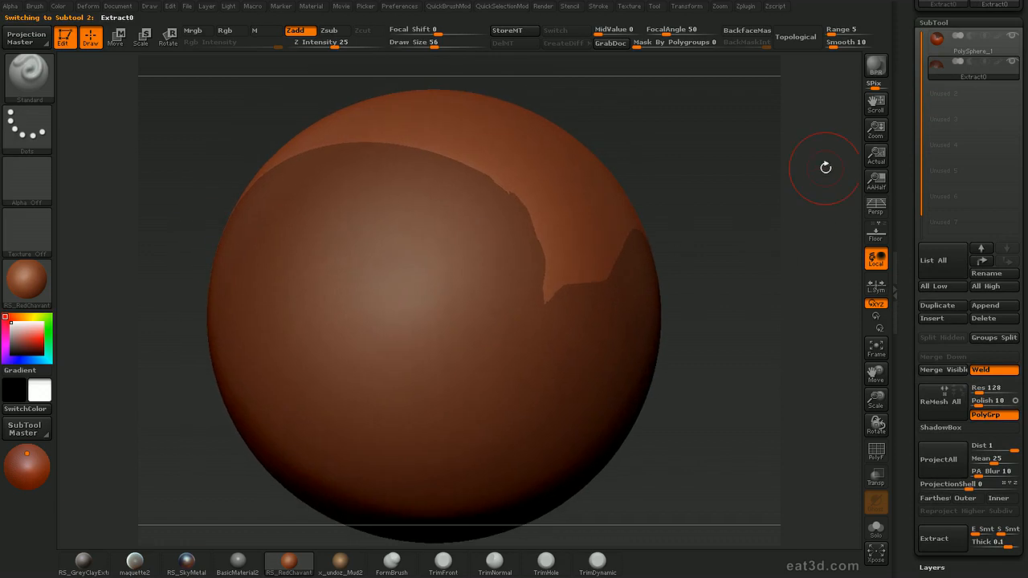
# Examine the extracted piece from all sides in Solo mode with its wireframe shown, and delete that subtool
pyautogui.hotkey('alt', 's')
pyautogui.moveTo(708, 283)
pyautogui.mouseDown()
pyautogui.moveTo(702, 253)
pyautogui.moveTo(716, 254)
pyautogui.moveTo(780, 452)
pyautogui.moveTo(660, 224)
pyautogui.moveTo(699, 339)
pyautogui.moveTo(768, 292)
pyautogui.moveTo(771, 414)
pyautogui.moveTo(746, 385)
pyautogui.moveTo(493, 409)
pyautogui.moveTo(485, 334)
pyautogui.moveTo(725, 232)
pyautogui.moveTo(737, 294)
pyautogui.moveTo(721, 233)
pyautogui.mouseUp()
pyautogui.hotkey('shift', 'f')
pyautogui.press('ctrl')
pyautogui.keyDown('ctrl'); pyautogui.moveTo(807, 375); pyautogui.dragTo(758, 196, button='right'); pyautogui.keyUp('ctrl')
pyautogui.moveTo(773, 229); pyautogui.dragTo(766, 363)
pyautogui.moveTo(710, 434); pyautogui.dragTo(762, 297)
pyautogui.keyDown('ctrl'); pyautogui.moveTo(805, 420); pyautogui.dragTo(803, 506, button='right'); pyautogui.keyUp('ctrl')
pyautogui.keyDown('ctrl'); pyautogui.moveTo(801, 426); pyautogui.dragTo(790, 228, button='right'); pyautogui.keyUp('ctrl')
pyautogui.moveTo(789, 227); pyautogui.dragTo(675, 249)
pyautogui.click(995, 319)
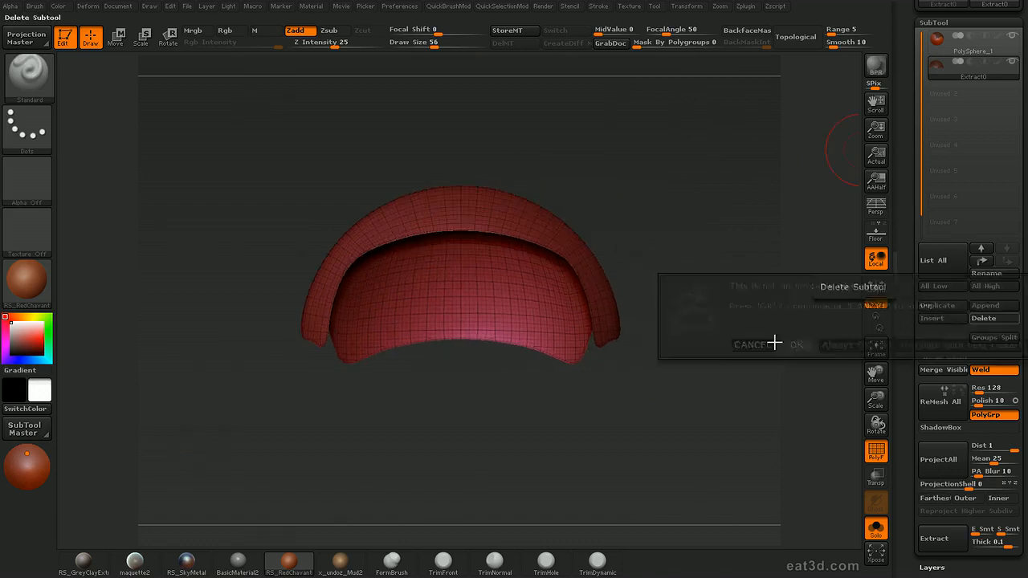
pyautogui.click(788, 345)
# Extract the masked area of the sphere with a thickness of 1 and turn off Solo to show both subtools
pyautogui.moveTo(923, 232); pyautogui.dragTo(907, 182)
pyautogui.click(1014, 384)
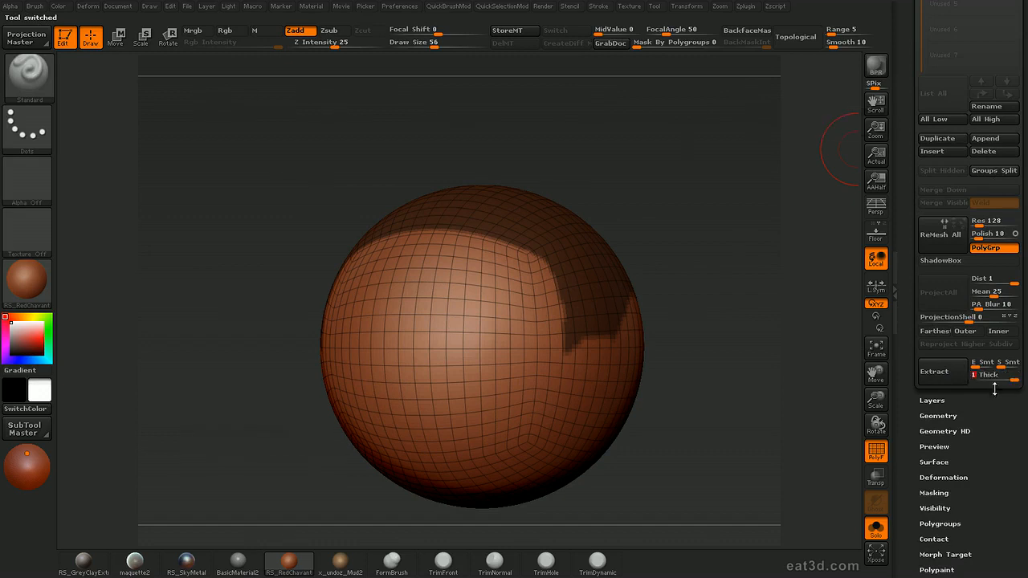
pyautogui.click(938, 374)
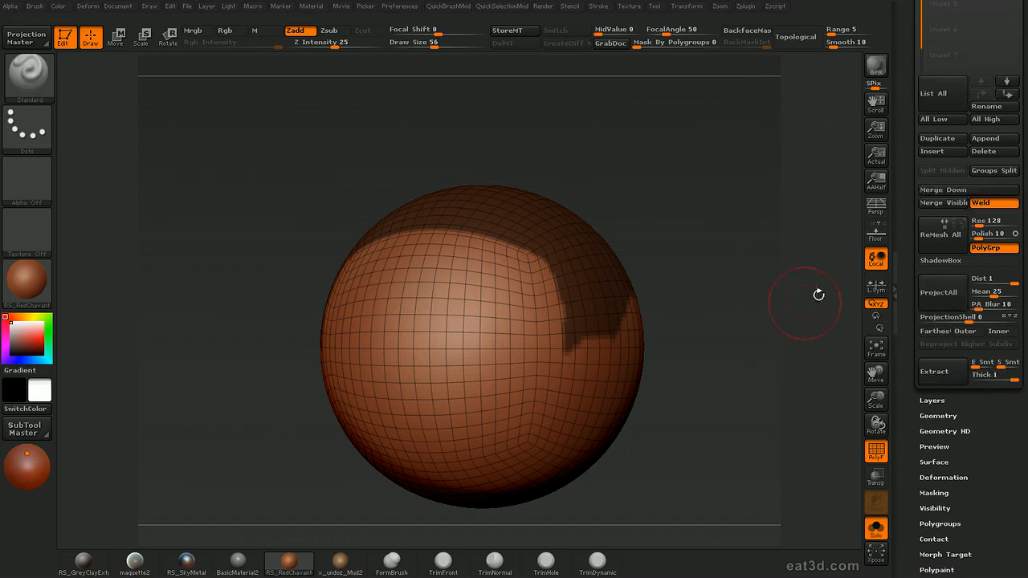
pyautogui.moveTo(904, 241); pyautogui.dragTo(902, 343)
pyautogui.hotkey('alt', 's')
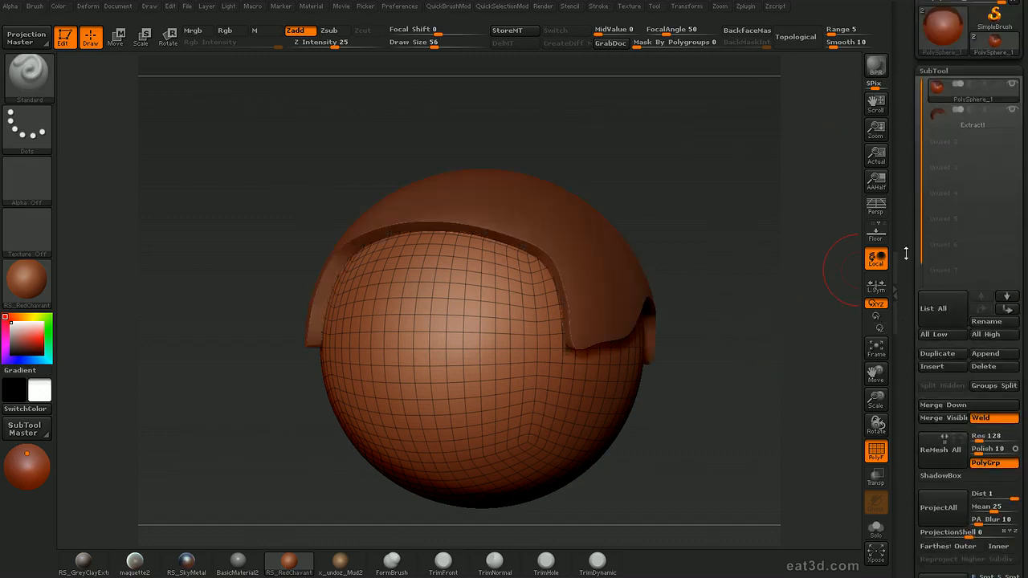
pyautogui.moveTo(761, 349); pyautogui.dragTo(768, 306)
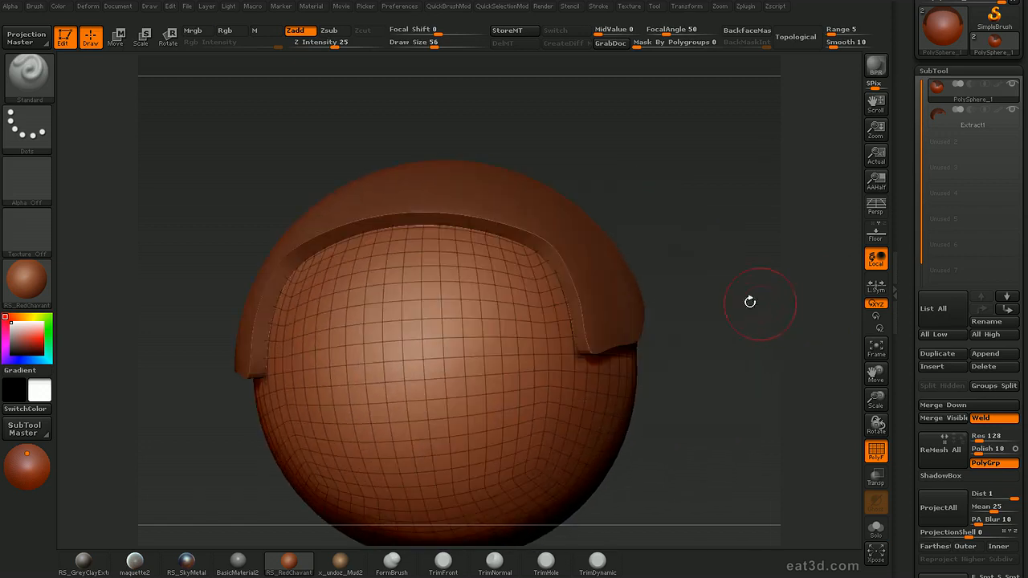
# Make the extracted helmet piece the active subtool and isolate it with Solo
pyautogui.keyDown('alt'); pyautogui.click(612, 254); pyautogui.keyUp('alt')
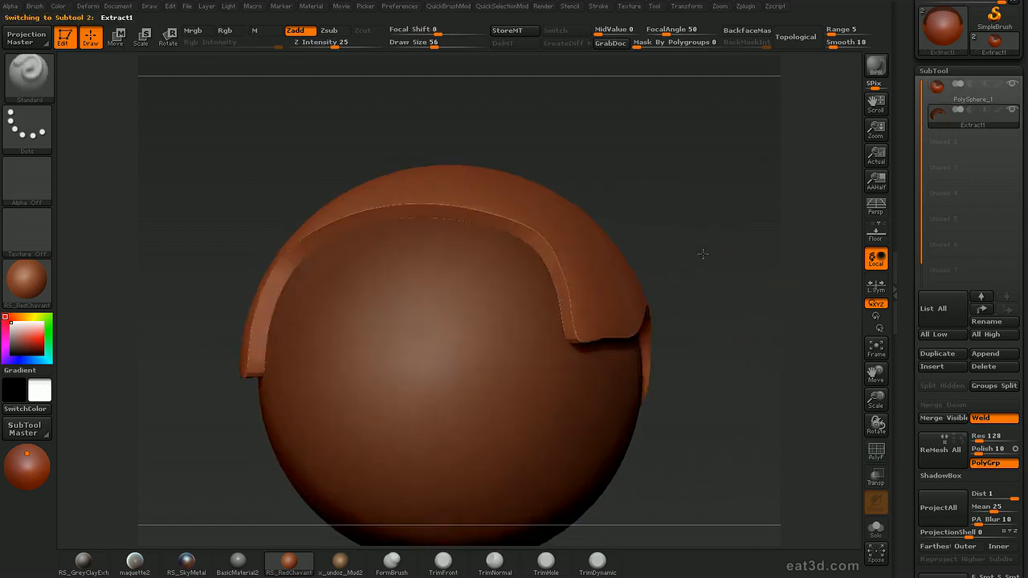
pyautogui.hotkey('alt', 's')
pyautogui.moveTo(753, 281); pyautogui.dragTo(727, 265)
# Hide the inner and outer shell polygroups of the extracted piece, leaving only its rim strip visible
pyautogui.keyDown('ctrl'); pyautogui.keyDown('shift'); pyautogui.click(594, 268); pyautogui.keyUp('shift'); pyautogui.keyUp('ctrl')
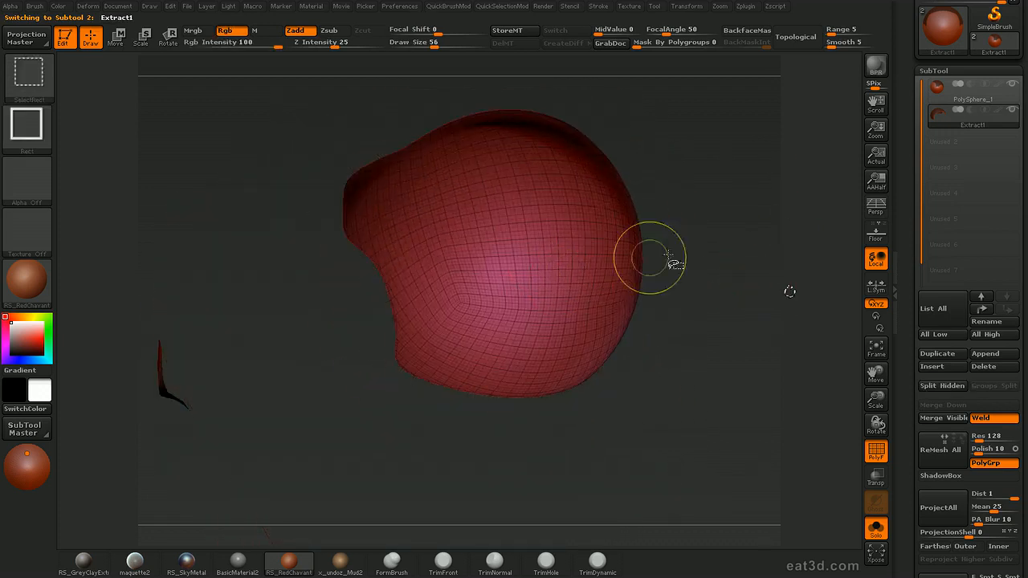
pyautogui.moveTo(755, 228); pyautogui.dragTo(533, 237)
pyautogui.keyDown('ctrl'); pyautogui.keyDown('shift'); pyautogui.click(532, 236); pyautogui.keyUp('shift'); pyautogui.keyUp('ctrl')
pyautogui.moveTo(751, 273); pyautogui.dragTo(760, 363)
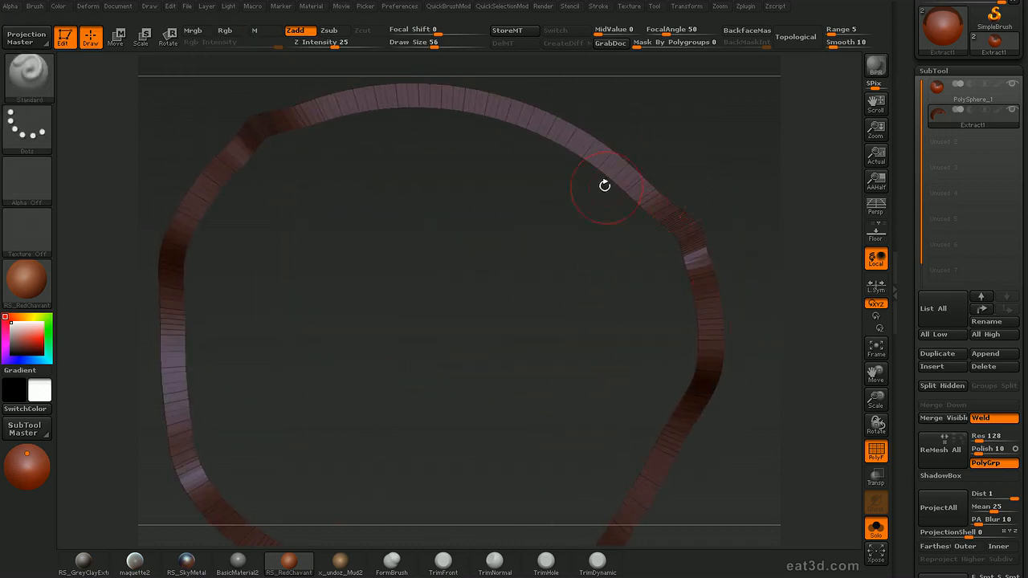
pyautogui.moveTo(770, 243); pyautogui.dragTo(684, 273)
pyautogui.keyDown('ctrl'); pyautogui.keyDown('shift'); pyautogui.click(597, 226); pyautogui.keyUp('shift'); pyautogui.keyUp('ctrl')
pyautogui.moveTo(692, 209); pyautogui.dragTo(841, 261)
pyautogui.keyDown('ctrl'); pyautogui.keyDown('shift'); pyautogui.click(561, 295); pyautogui.keyUp('shift'); pyautogui.keyUp('ctrl')
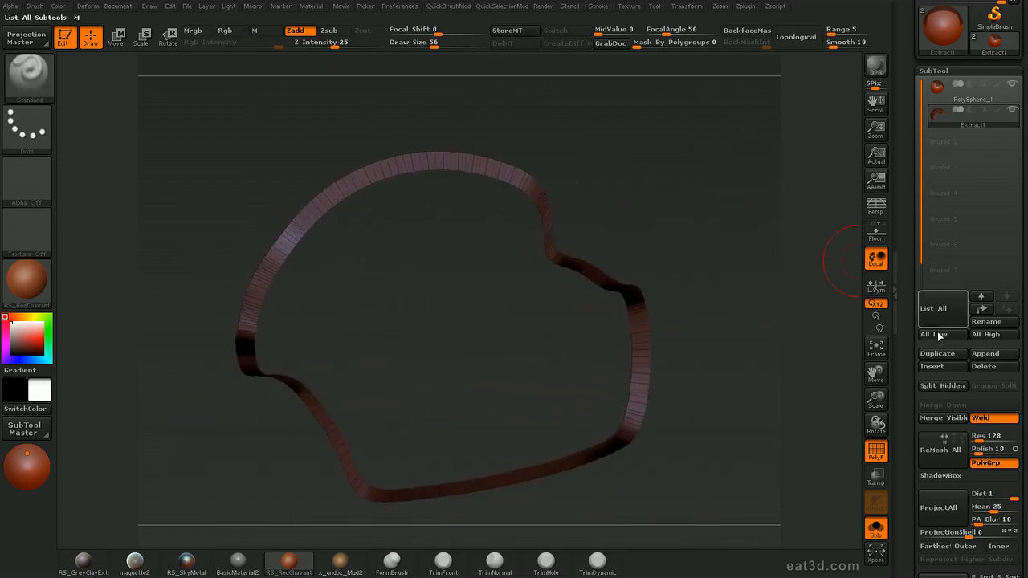
# Expand the Geometry settings and apply Edge Loop to the visible rim strip
pyautogui.scroll(-5, 973, 260)
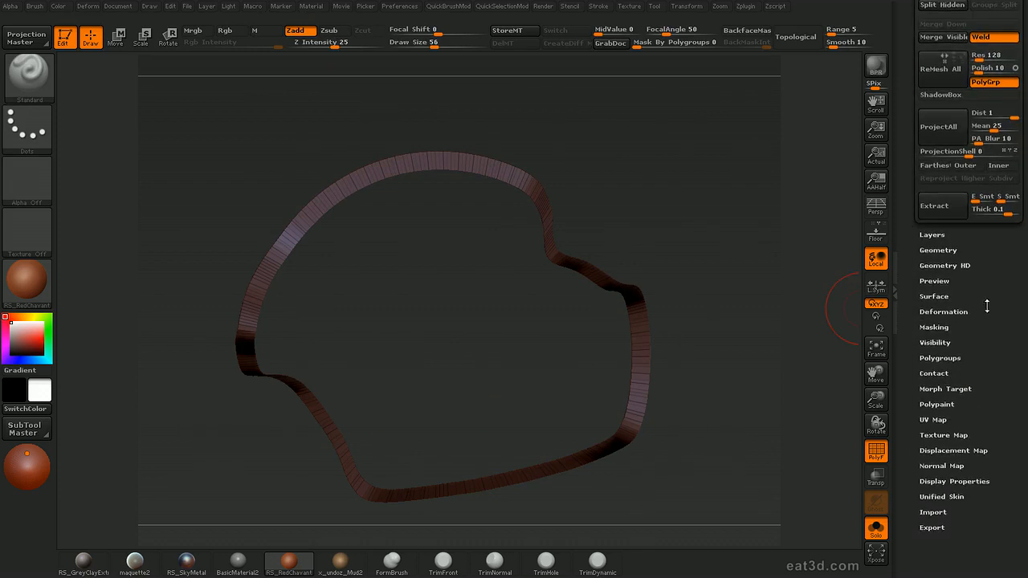
pyautogui.click(938, 229)
pyautogui.moveTo(757, 412); pyautogui.dragTo(712, 295)
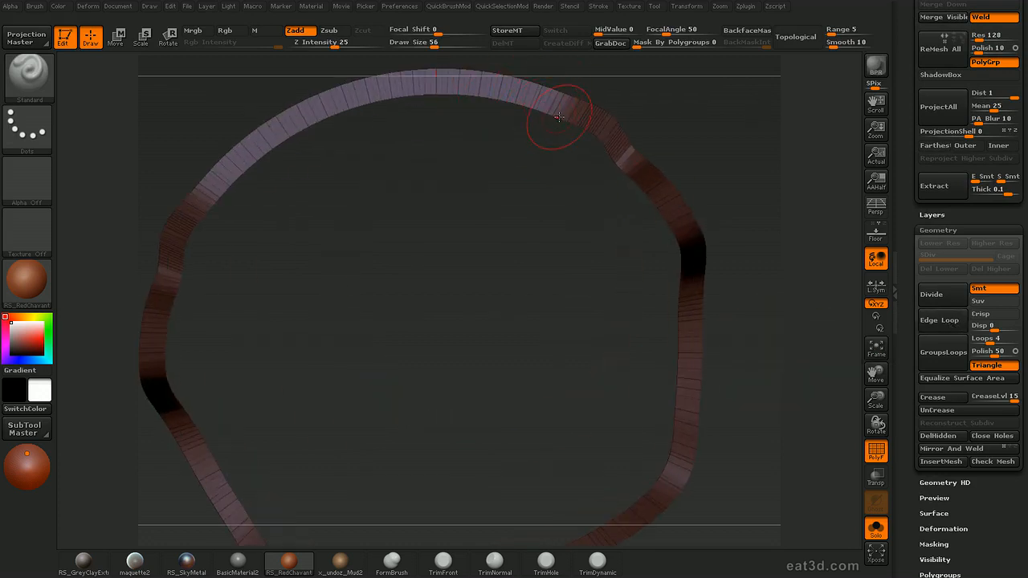
pyautogui.click(946, 320)
pyautogui.moveTo(792, 270); pyautogui.dragTo(670, 114)
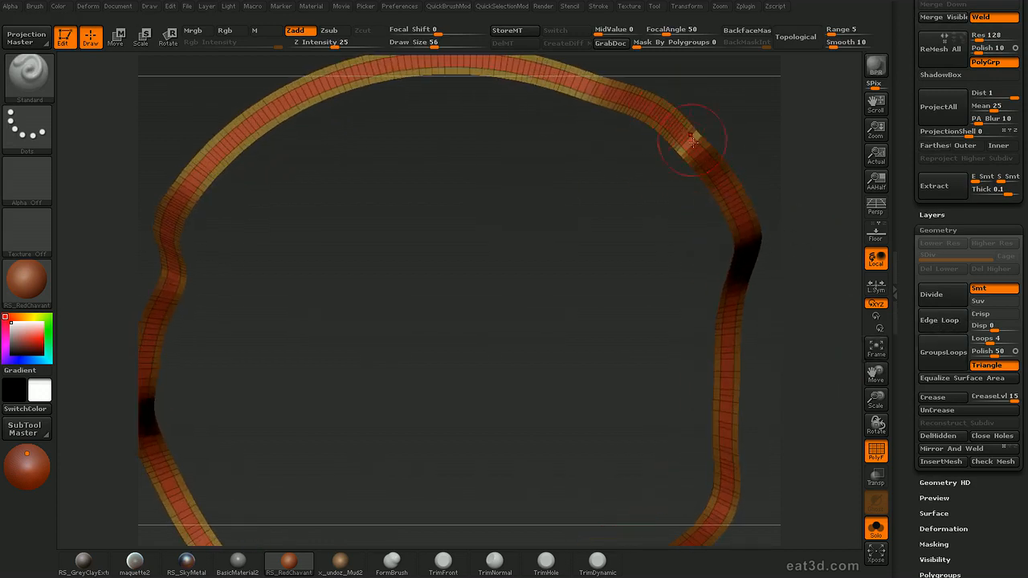
pyautogui.moveTo(748, 157); pyautogui.dragTo(681, 193)
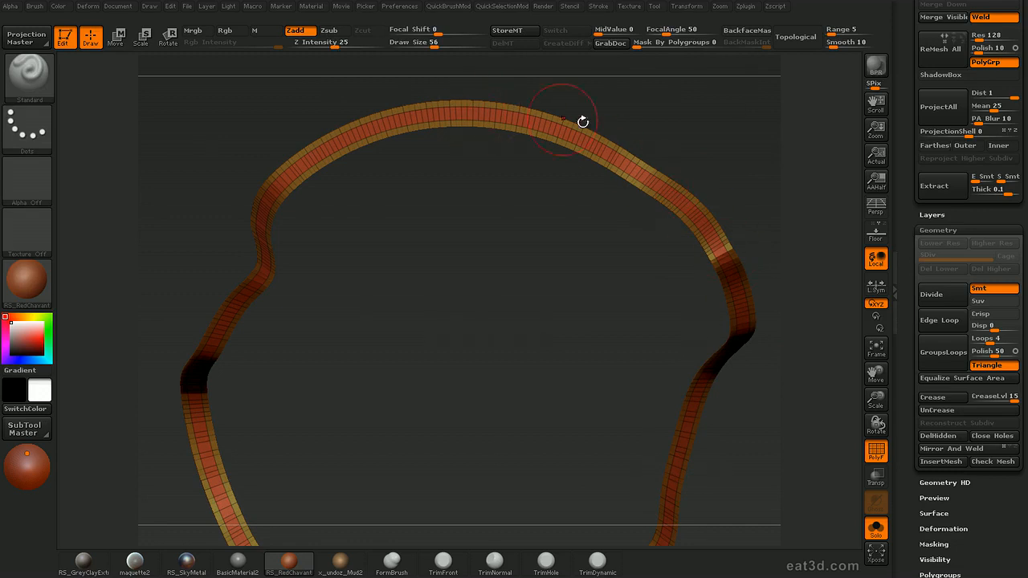
pyautogui.moveTo(791, 422)
pyautogui.mouseDown()
pyautogui.moveTo(785, 395)
pyautogui.moveTo(759, 407)
pyautogui.moveTo(789, 402)
pyautogui.moveTo(738, 259)
pyautogui.mouseUp()
# Expand the Visibility settings and shrink the visible part of the rim to its middle strip
pyautogui.moveTo(908, 399); pyautogui.dragTo(914, 287)
pyautogui.click(934, 347)
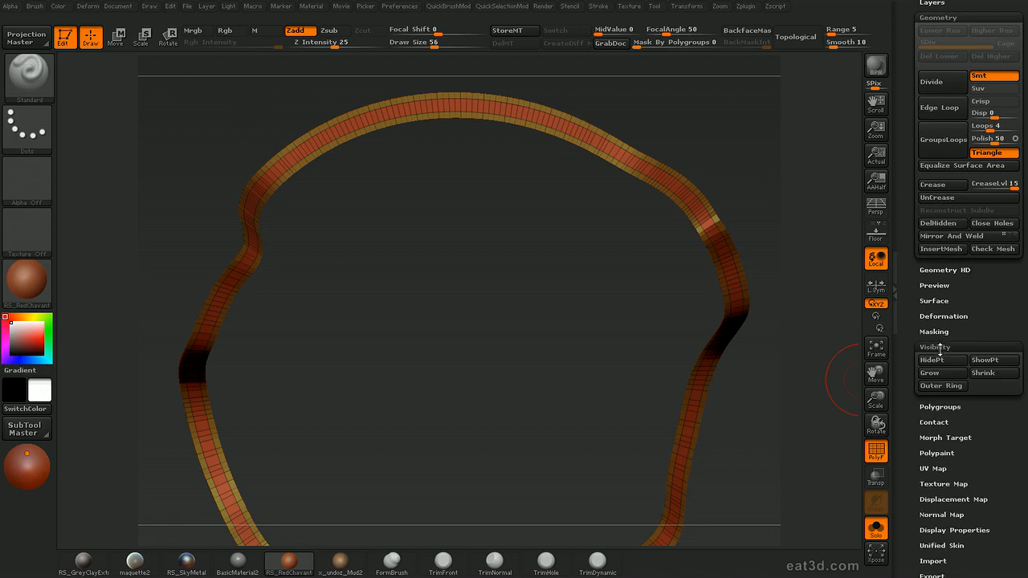
pyautogui.moveTo(981, 323); pyautogui.dragTo(1003, 322)
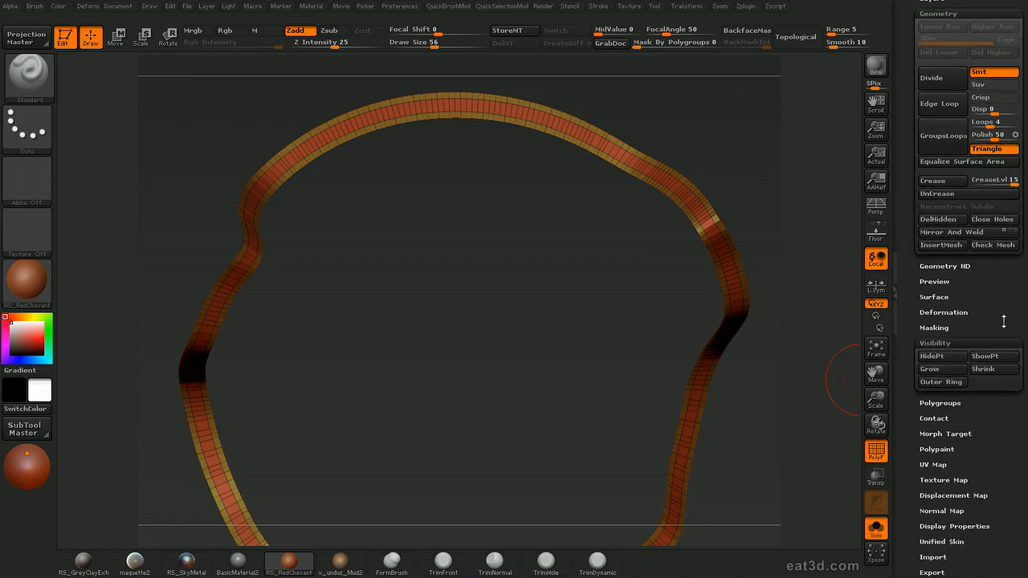
pyautogui.click(981, 370)
# Apply Edge Loop again to the narrowed middle strip of the rim
pyautogui.moveTo(1007, 287); pyautogui.dragTo(986, 373)
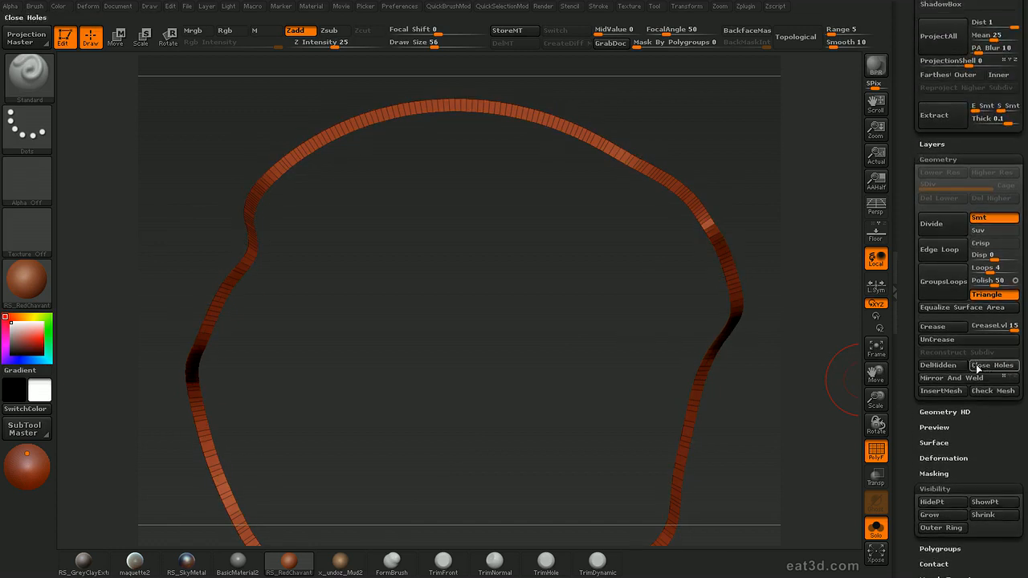
pyautogui.click(943, 250)
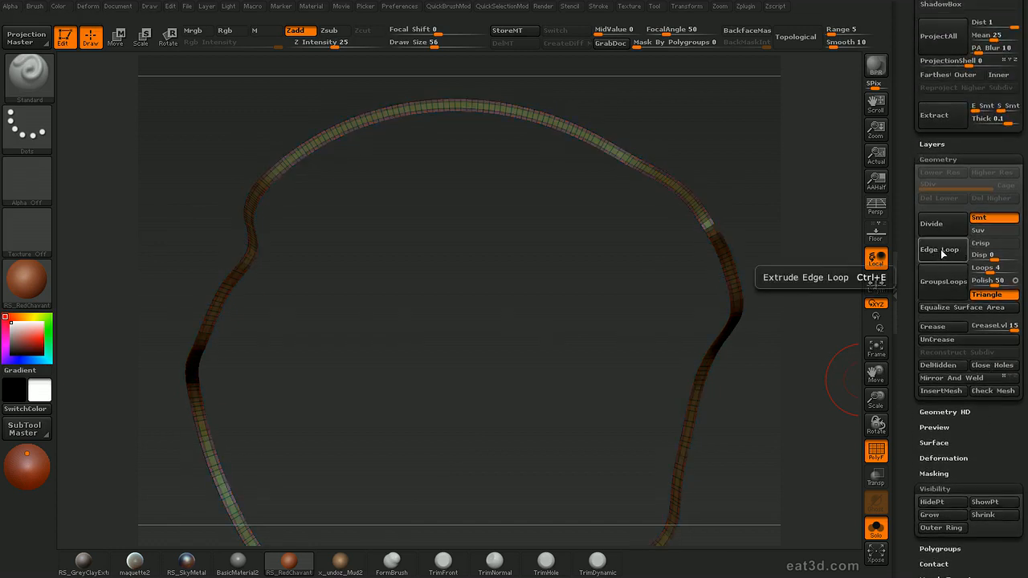
pyautogui.keyDown('alt'); pyautogui.moveTo(775, 406); pyautogui.dragTo(810, 474); pyautogui.keyUp('alt')
pyautogui.keyDown('alt'); pyautogui.moveTo(699, 321); pyautogui.dragTo(551, 407); pyautogui.keyUp('alt')
pyautogui.moveTo(826, 248); pyautogui.dragTo(671, 205)
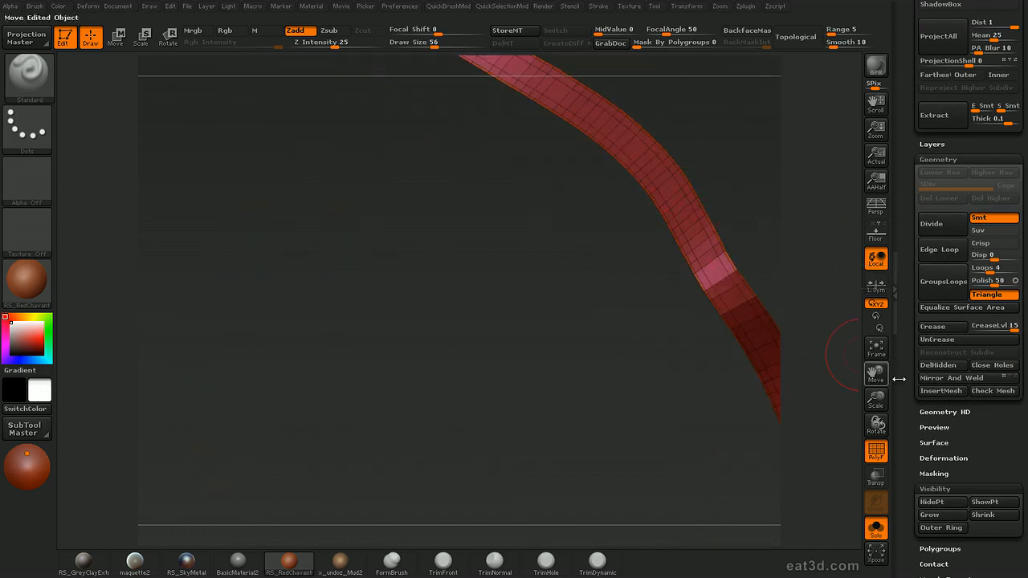
pyautogui.scroll(-2, 915, 377)
pyautogui.keyDown('alt'); pyautogui.moveTo(810, 315); pyautogui.dragTo(791, 290); pyautogui.keyUp('alt')
pyautogui.moveTo(969, 438); pyautogui.dragTo(970, 300)
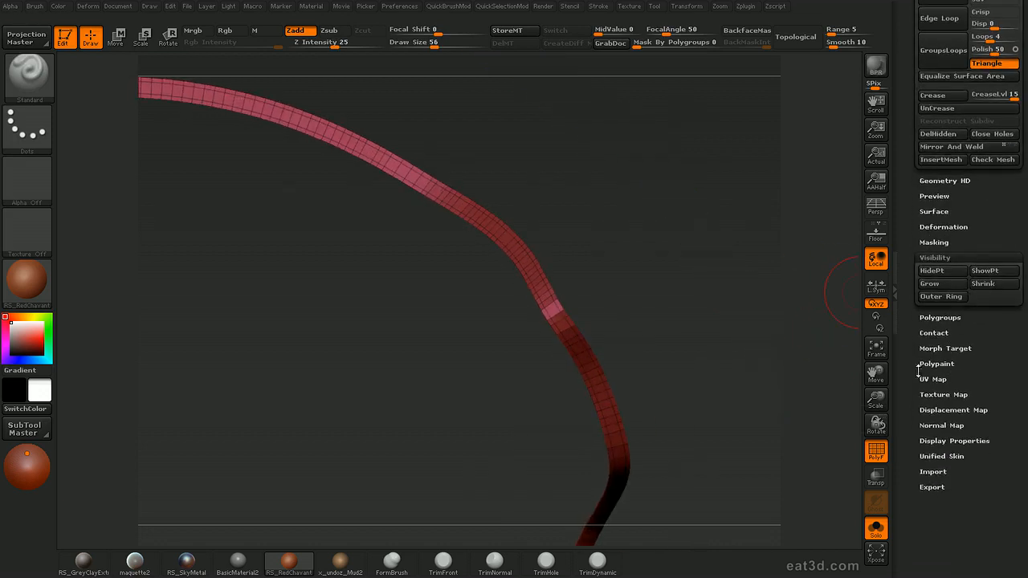
# Expand the Deformation settings and apply an Inflat value of 1 to the visible middle strip of the rim
pyautogui.click(944, 226)
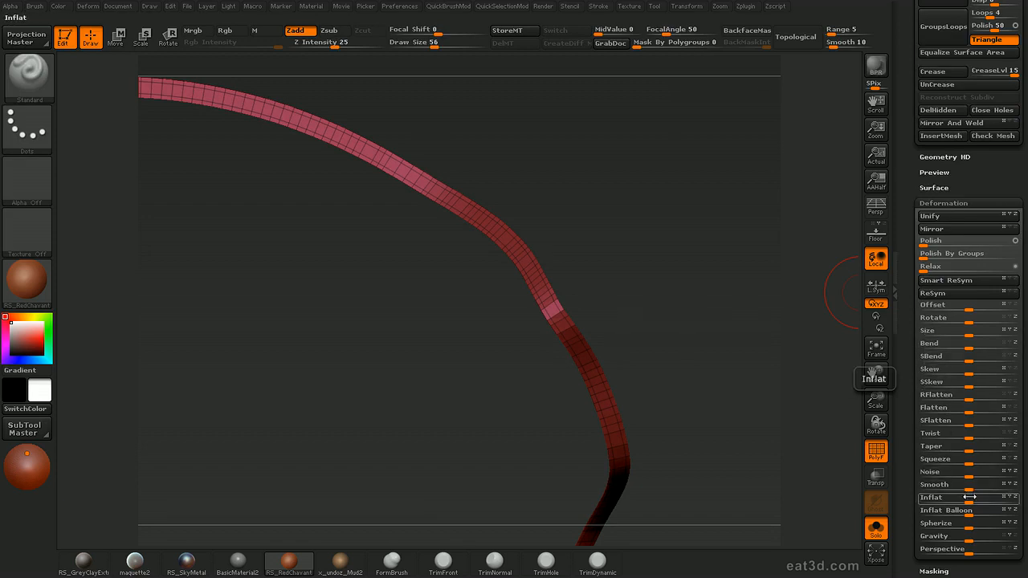
pyautogui.write('1')
pyautogui.press('Return')
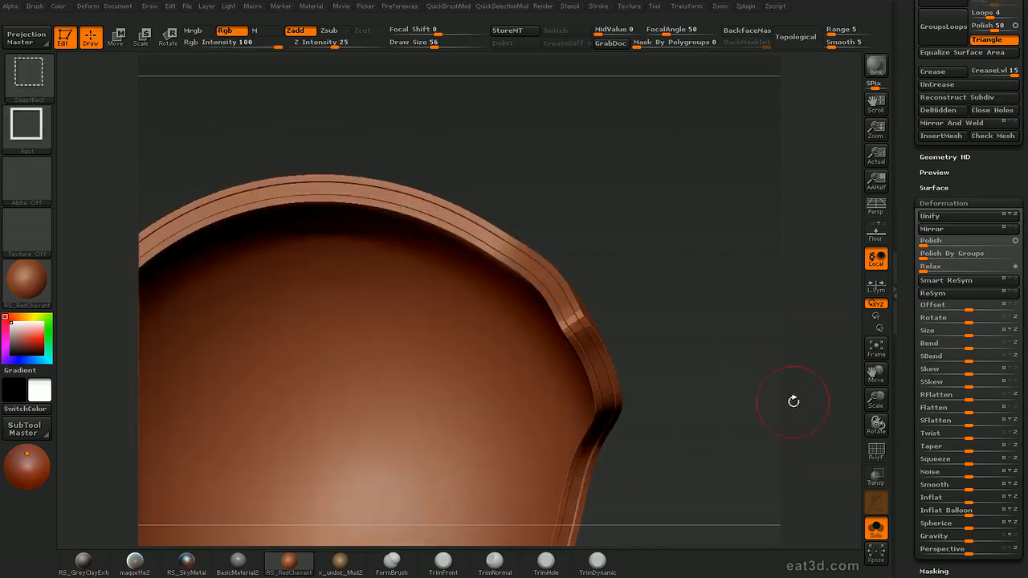
pyautogui.moveTo(792, 401)
pyautogui.mouseDown()
pyautogui.moveTo(772, 367)
pyautogui.moveTo(790, 414)
pyautogui.mouseUp()
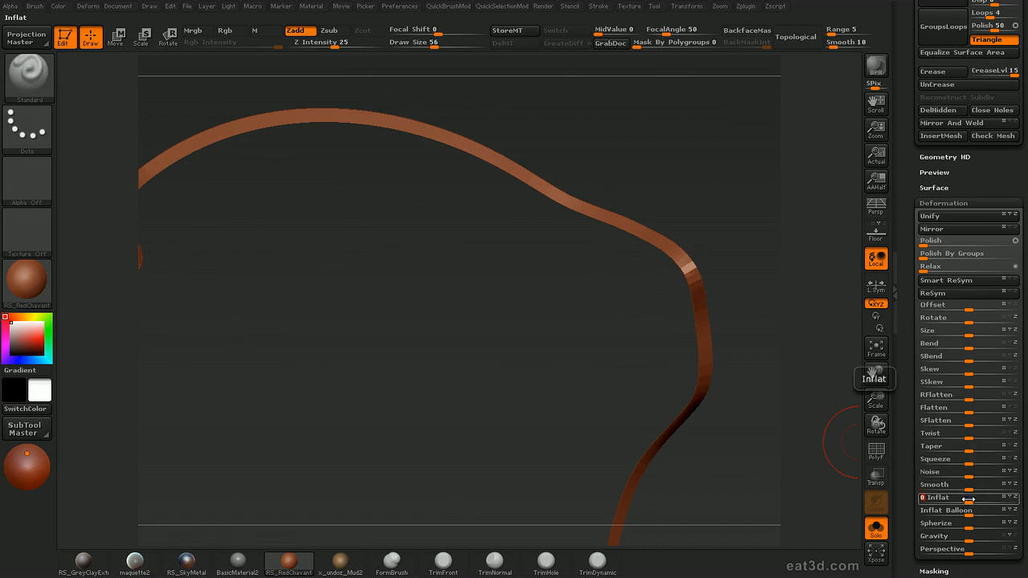
pyautogui.press('Return')
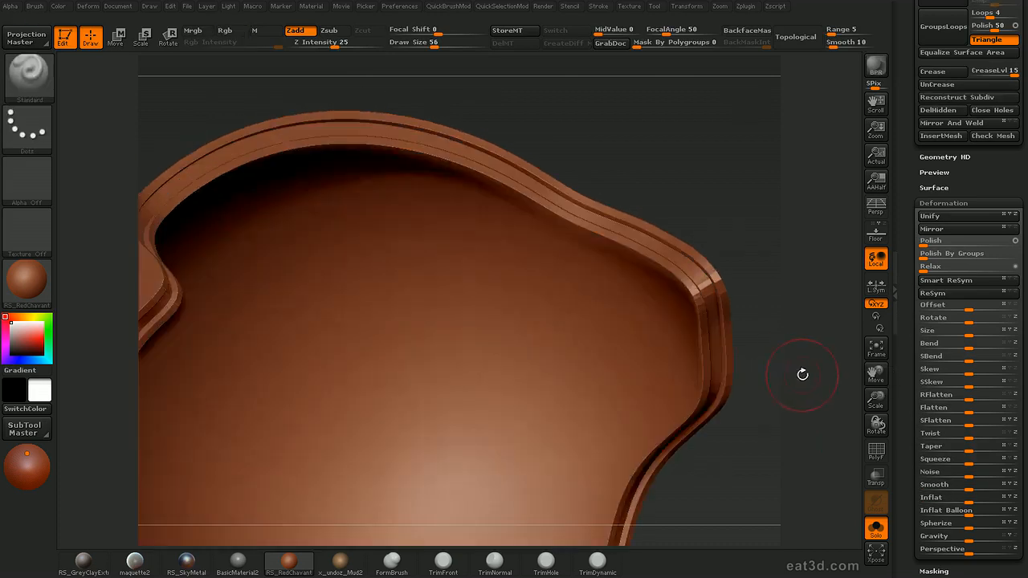
# Show the whole shell together with the sphere, out of solo mode, and inspect its rim from several angles
pyautogui.moveTo(801, 372); pyautogui.dragTo(719, 353)
pyautogui.hotkey('shift', 'f')
pyautogui.hotkey('alt', 's')
pyautogui.moveTo(488, 194); pyautogui.dragTo(716, 166)
pyautogui.moveTo(808, 154)
pyautogui.mouseDown()
pyautogui.moveTo(852, 153)
pyautogui.moveTo(791, 128)
pyautogui.moveTo(833, 152)
pyautogui.moveTo(693, 170)
pyautogui.moveTo(743, 164)
pyautogui.moveTo(733, 221)
pyautogui.mouseUp()
pyautogui.moveTo(805, 232); pyautogui.dragTo(751, 134)
pyautogui.moveTo(785, 203)
pyautogui.mouseDown()
pyautogui.moveTo(807, 183)
pyautogui.moveTo(792, 200)
pyautogui.moveTo(746, 152)
pyautogui.moveTo(773, 220)
pyautogui.moveTo(671, 207)
pyautogui.moveTo(717, 213)
pyautogui.mouseUp()
# Activate the Move brush and undo the last adjustment to the shell's rim
pyautogui.press('b')
pyautogui.press('m')
pyautogui.press('v')
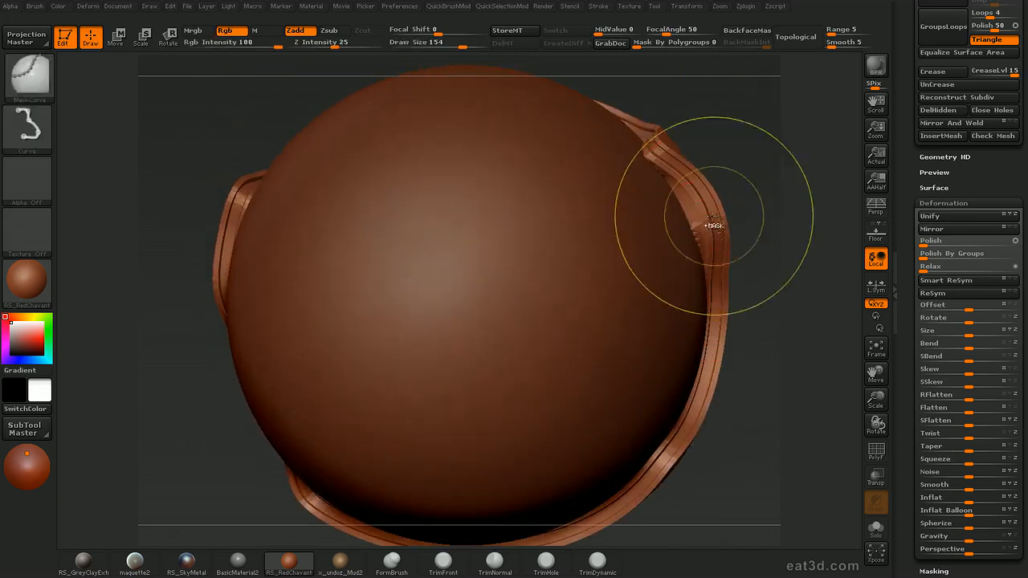
pyautogui.hotkey('ctrl', 'z')
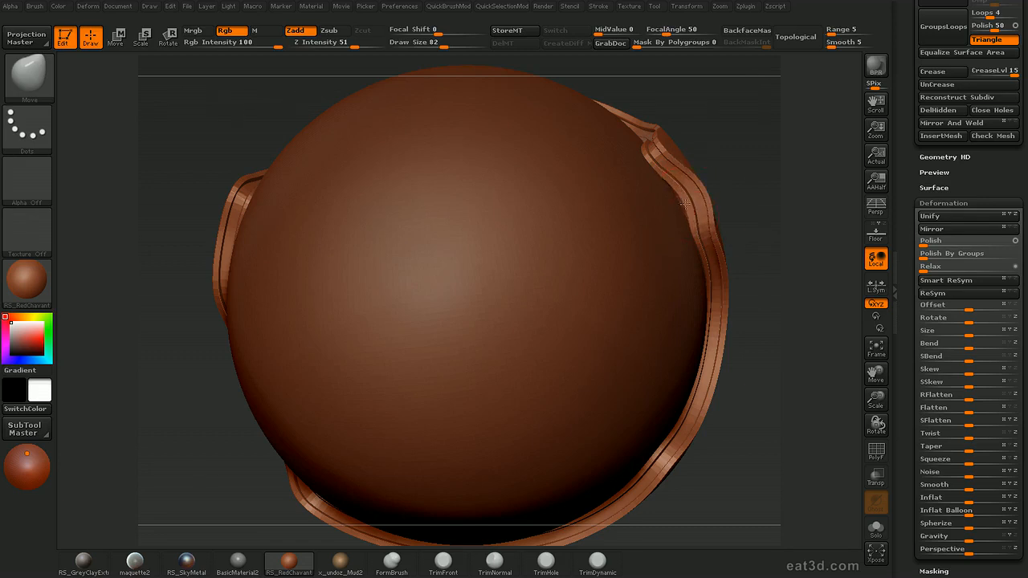
pyautogui.moveTo(776, 233); pyautogui.dragTo(782, 269)
pyautogui.moveTo(777, 198)
pyautogui.mouseDown()
pyautogui.moveTo(752, 207)
pyautogui.moveTo(789, 239)
pyautogui.moveTo(775, 147)
pyautogui.moveTo(783, 219)
pyautogui.mouseUp()
pyautogui.press('ctrl')
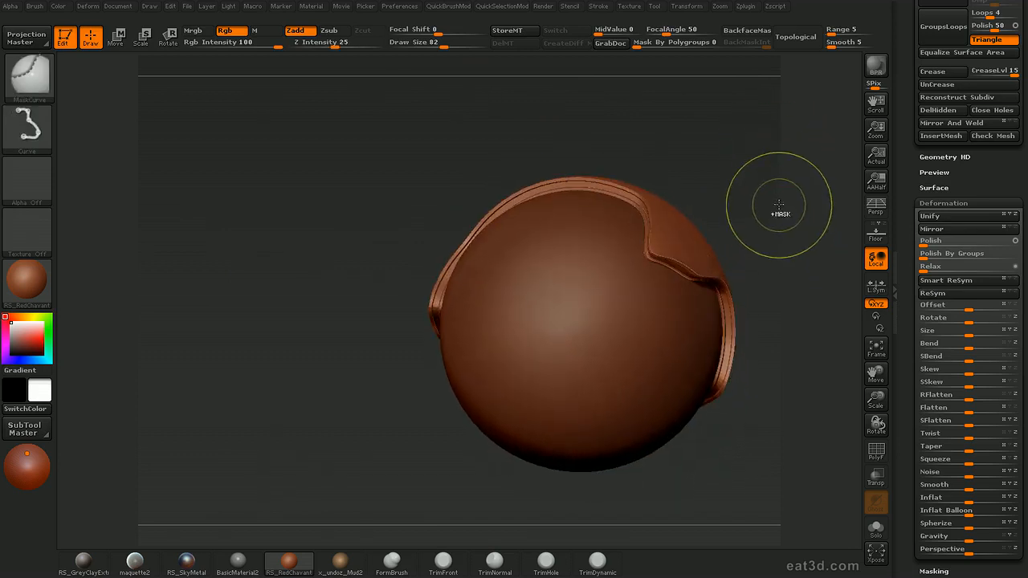
pyautogui.moveTo(776, 168); pyautogui.dragTo(785, 209)
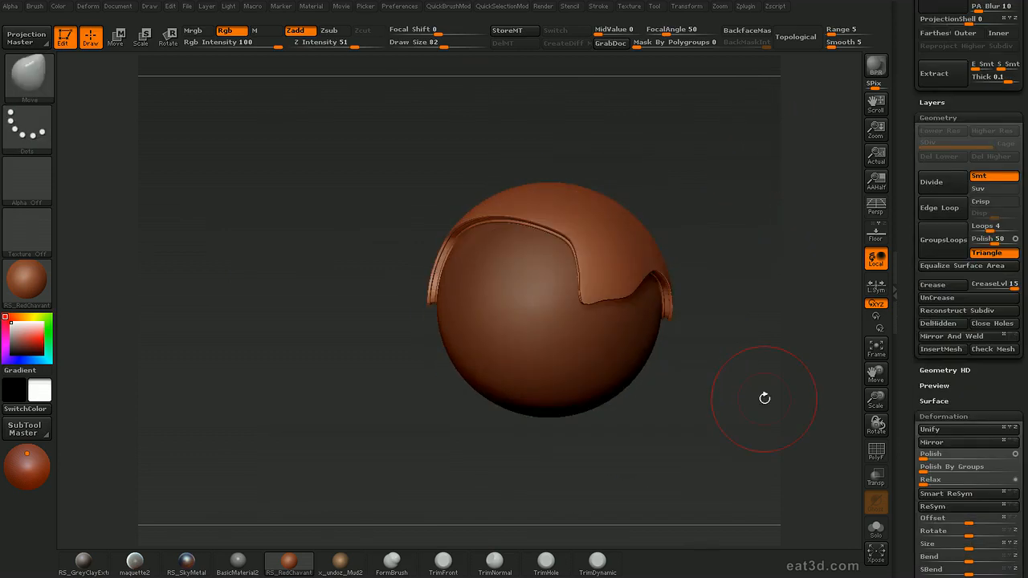
# Set the draw size to 48 and leave only the shell's outer surface visible, with its wireframe shown
pyautogui.moveTo(747, 263); pyautogui.dragTo(758, 227)
pyautogui.press('s')
pyautogui.click(568, 205)
pyautogui.press('ctrl')
pyautogui.moveTo(721, 182)
pyautogui.mouseDown()
pyautogui.moveTo(759, 165)
pyautogui.moveTo(776, 181)
pyautogui.moveTo(757, 184)
pyautogui.moveTo(764, 169)
pyautogui.moveTo(748, 197)
pyautogui.moveTo(450, 361)
pyautogui.moveTo(443, 387)
pyautogui.mouseUp()
pyautogui.moveTo(440, 497)
pyautogui.keyDown('alt'); pyautogui.mouseDown()
pyautogui.moveTo(445, 438)
pyautogui.moveTo(438, 469)
pyautogui.moveTo(473, 471)
pyautogui.moveTo(420, 424)
pyautogui.moveTo(459, 484)
pyautogui.moveTo(490, 491)
pyautogui.moveTo(423, 486)
pyautogui.mouseUp(); pyautogui.keyUp('alt')
pyautogui.keyDown('alt'); pyautogui.moveTo(834, 184); pyautogui.dragTo(813, 190); pyautogui.keyUp('alt')
pyautogui.moveTo(430, 368)
pyautogui.mouseDown()
pyautogui.moveTo(450, 441)
pyautogui.moveTo(466, 412)
pyautogui.mouseUp()
pyautogui.hotkey('shift', 'f')
# Choose SelectLasso as the active selection brush and skip its note until the next restart
pyautogui.press('2')
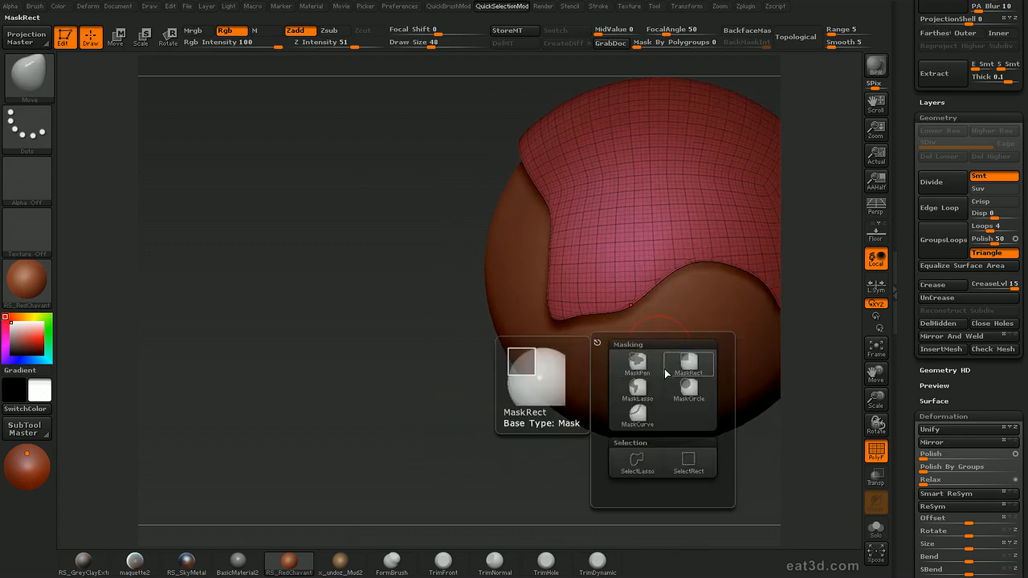
pyautogui.click(636, 463)
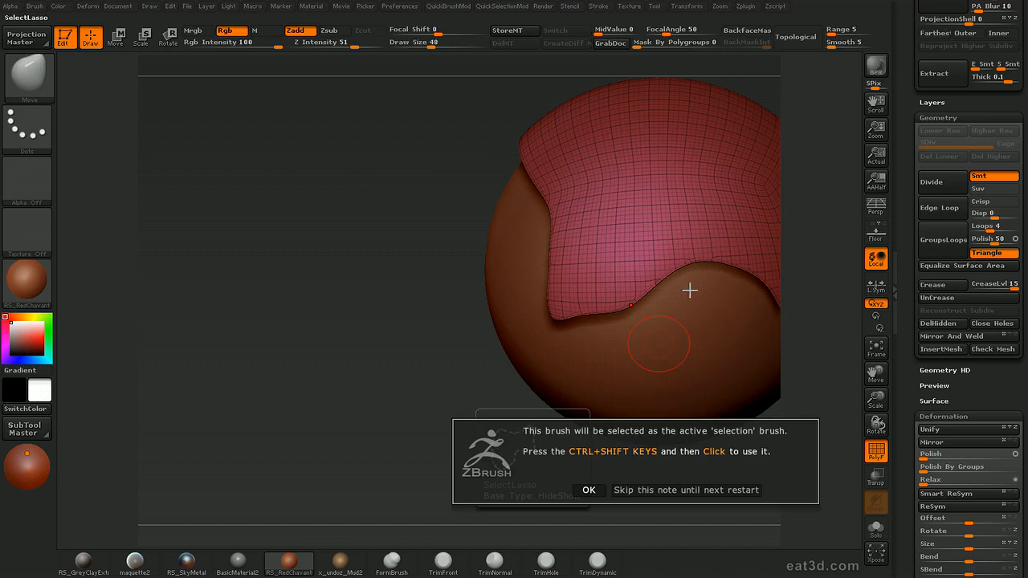
pyautogui.click(648, 491)
pyautogui.moveTo(822, 234)
pyautogui.mouseDown()
pyautogui.moveTo(827, 273)
pyautogui.moveTo(840, 267)
pyautogui.mouseUp()
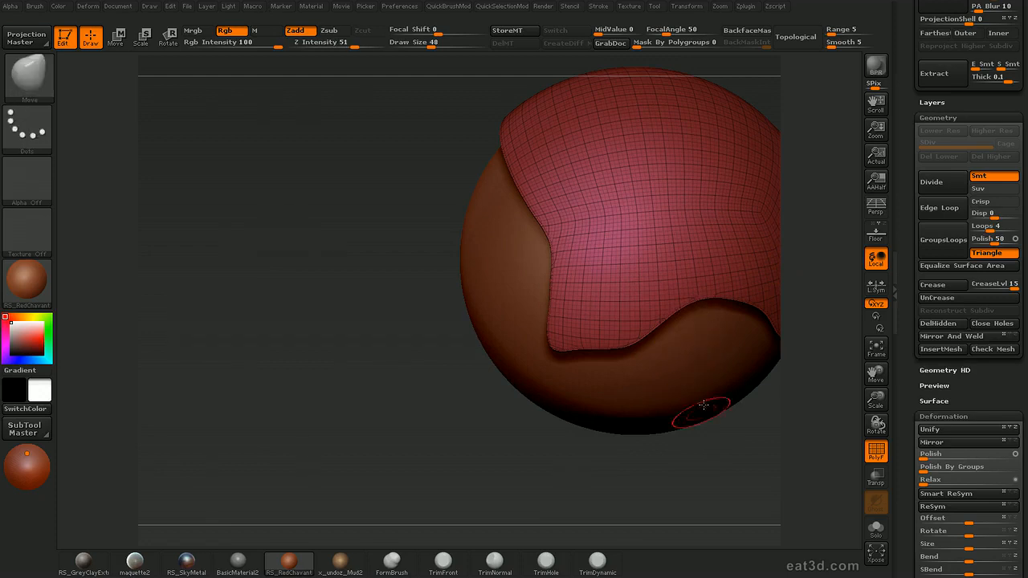
# Isolate the pointed lower flap on the shell's side with a lasso selection, cutting it diagonally from the rest
pyautogui.moveTo(688, 294)
pyautogui.keyDown('ctrl'); pyautogui.keyDown('shift'); pyautogui.mouseDown()
pyautogui.moveTo(515, 245)
pyautogui.moveTo(774, 452)
pyautogui.moveTo(826, 391)
pyautogui.moveTo(817, 394)
pyautogui.moveTo(795, 341)
pyautogui.moveTo(831, 315)
pyautogui.moveTo(776, 335)
pyautogui.moveTo(796, 326)
pyautogui.moveTo(798, 335)
pyautogui.moveTo(832, 261)
pyautogui.moveTo(816, 316)
pyautogui.moveTo(842, 284)
pyautogui.mouseUp(); pyautogui.keyUp('shift'); pyautogui.keyUp('ctrl')
pyautogui.keyDown('alt'); pyautogui.moveTo(841, 283); pyautogui.dragTo(816, 316); pyautogui.keyUp('alt')
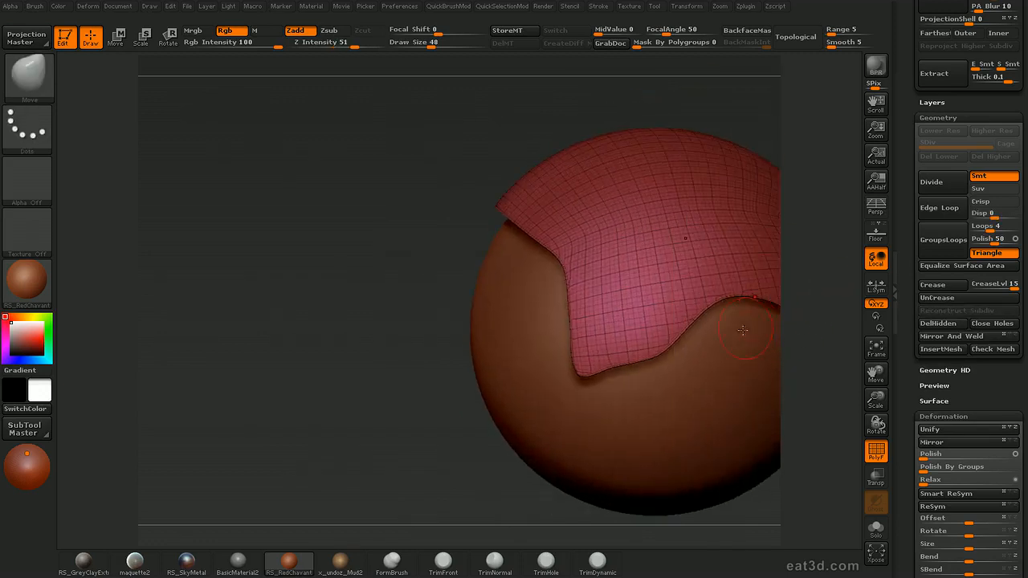
pyautogui.moveTo(643, 276)
pyautogui.keyDown('ctrl'); pyautogui.keyDown('shift'); pyautogui.mouseDown()
pyautogui.moveTo(519, 351)
pyautogui.moveTo(757, 423)
pyautogui.mouseUp(); pyautogui.keyUp('shift'); pyautogui.keyUp('ctrl')
pyautogui.moveTo(820, 375)
pyautogui.mouseDown()
pyautogui.moveTo(787, 305)
pyautogui.moveTo(762, 320)
pyautogui.moveTo(773, 289)
pyautogui.moveTo(807, 284)
pyautogui.moveTo(777, 294)
pyautogui.mouseUp()
pyautogui.moveTo(742, 345)
pyautogui.keyDown('ctrl'); pyautogui.keyDown('shift'); pyautogui.mouseDown()
pyautogui.moveTo(697, 175)
pyautogui.moveTo(637, 332)
pyautogui.moveTo(720, 350)
pyautogui.moveTo(801, 349)
pyautogui.moveTo(768, 316)
pyautogui.mouseUp(); pyautogui.keyUp('shift'); pyautogui.keyUp('ctrl')
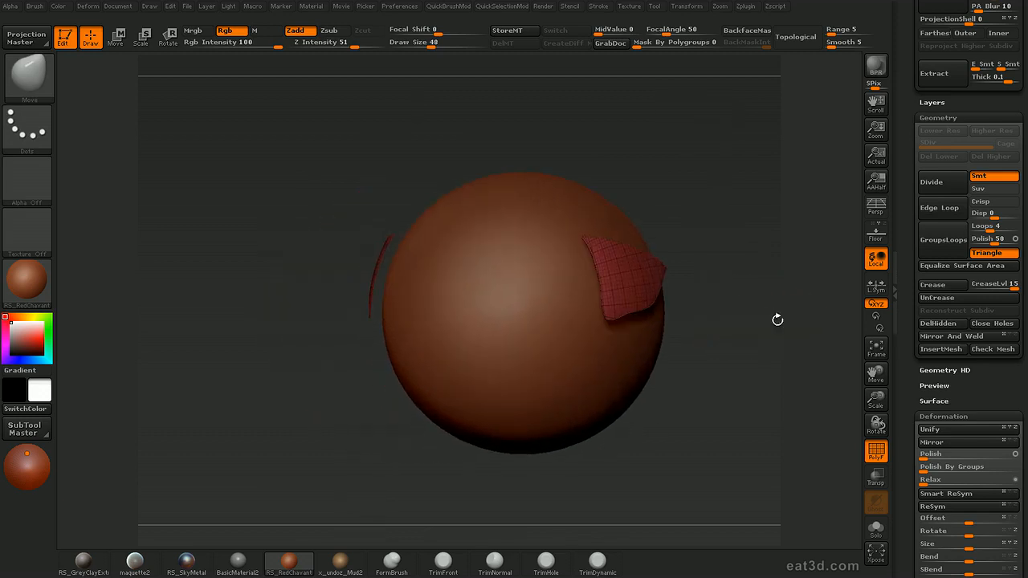
# Lower the Extract edge smoothness and set the extraction thickness to 0.5 for the isolated flap
pyautogui.moveTo(1001, 385); pyautogui.dragTo(990, 446)
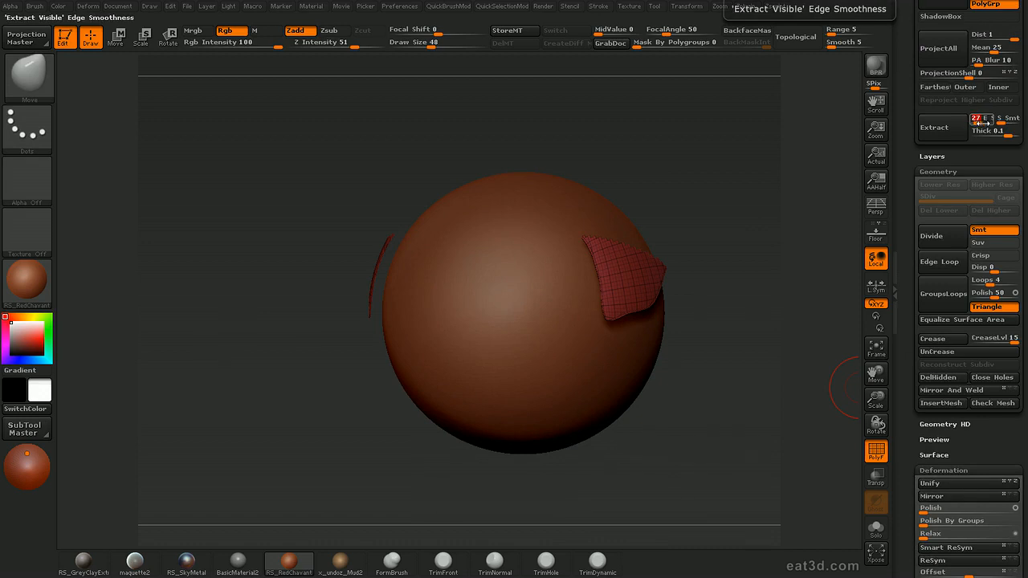
pyautogui.moveTo(776, 367); pyautogui.dragTo(795, 319)
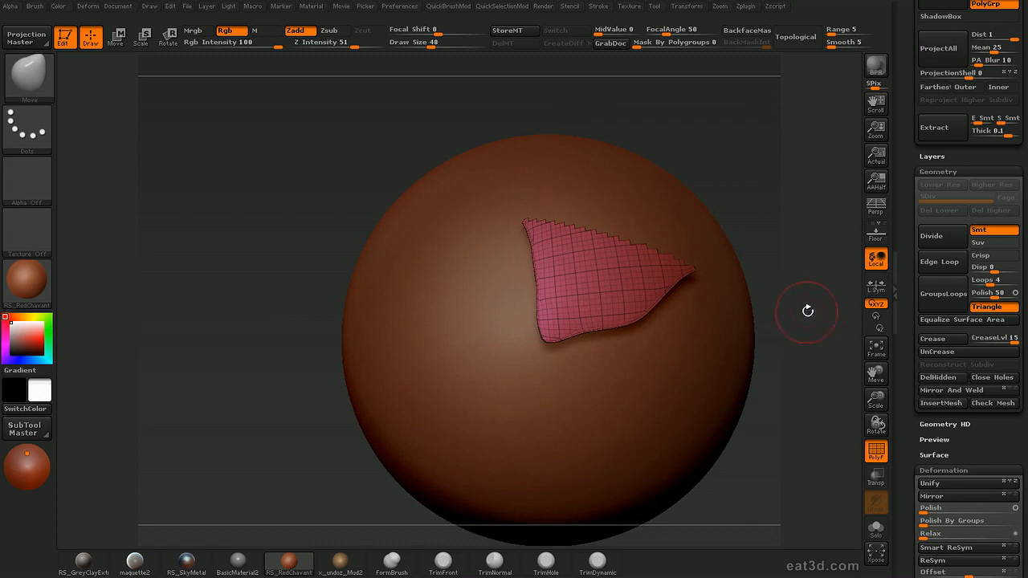
pyautogui.moveTo(819, 310); pyautogui.dragTo(804, 303)
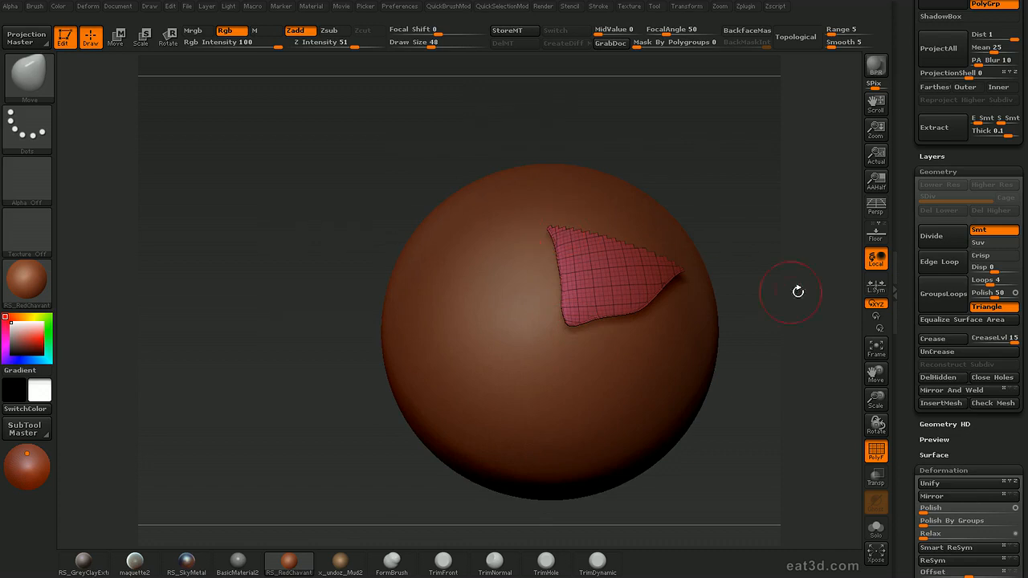
pyautogui.moveTo(758, 287); pyautogui.dragTo(731, 285)
pyautogui.moveTo(835, 251); pyautogui.dragTo(851, 304)
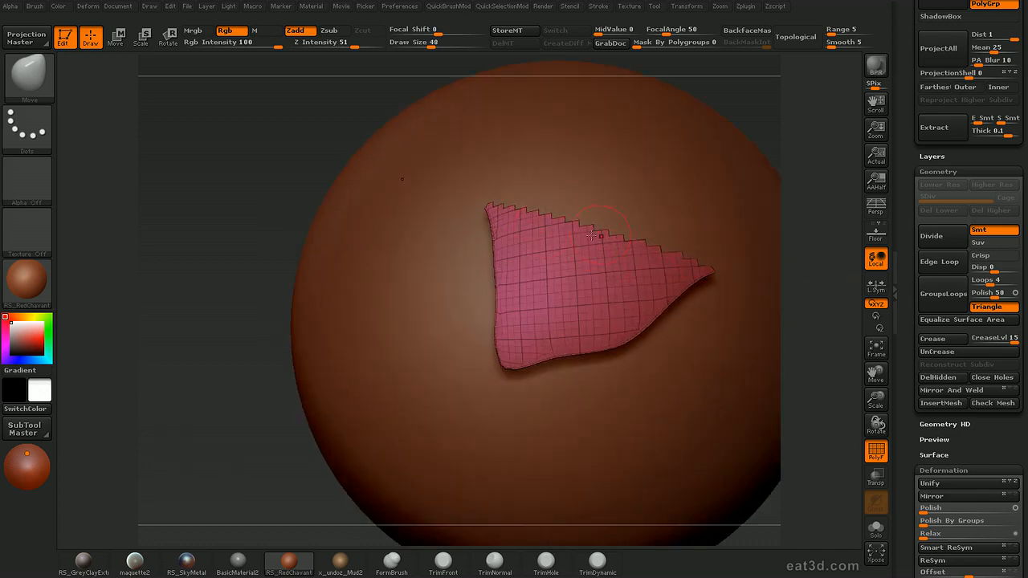
pyautogui.keyDown('alt'); pyautogui.moveTo(856, 238); pyautogui.dragTo(859, 172); pyautogui.keyUp('alt')
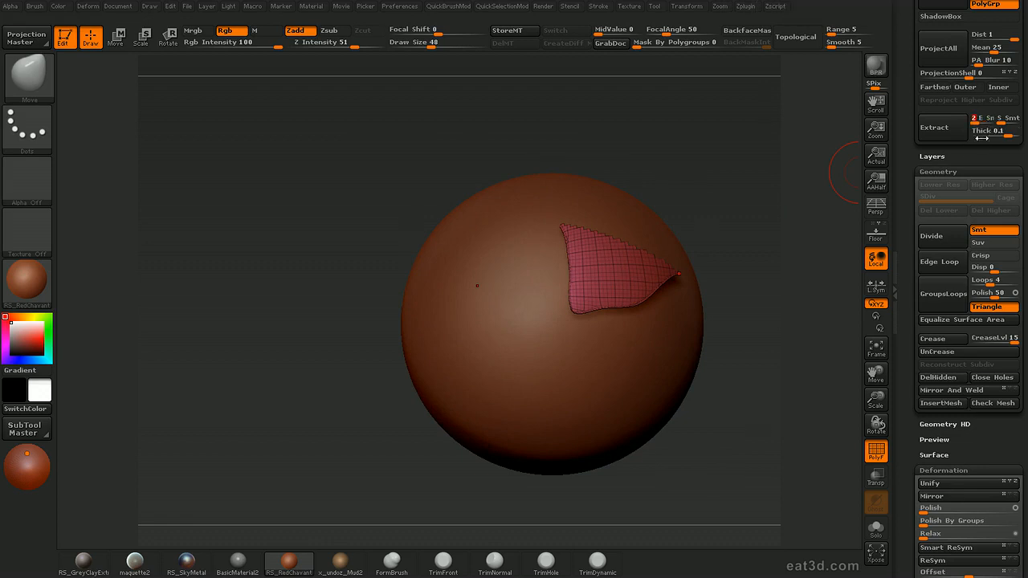
pyautogui.moveTo(786, 367)
pyautogui.mouseDown()
pyautogui.moveTo(775, 339)
pyautogui.moveTo(792, 383)
pyautogui.moveTo(784, 395)
pyautogui.moveTo(803, 403)
pyautogui.moveTo(799, 352)
pyautogui.moveTo(814, 374)
pyautogui.moveTo(779, 331)
pyautogui.moveTo(770, 354)
pyautogui.moveTo(809, 365)
pyautogui.moveTo(773, 328)
pyautogui.moveTo(794, 388)
pyautogui.moveTo(774, 385)
pyautogui.mouseUp()
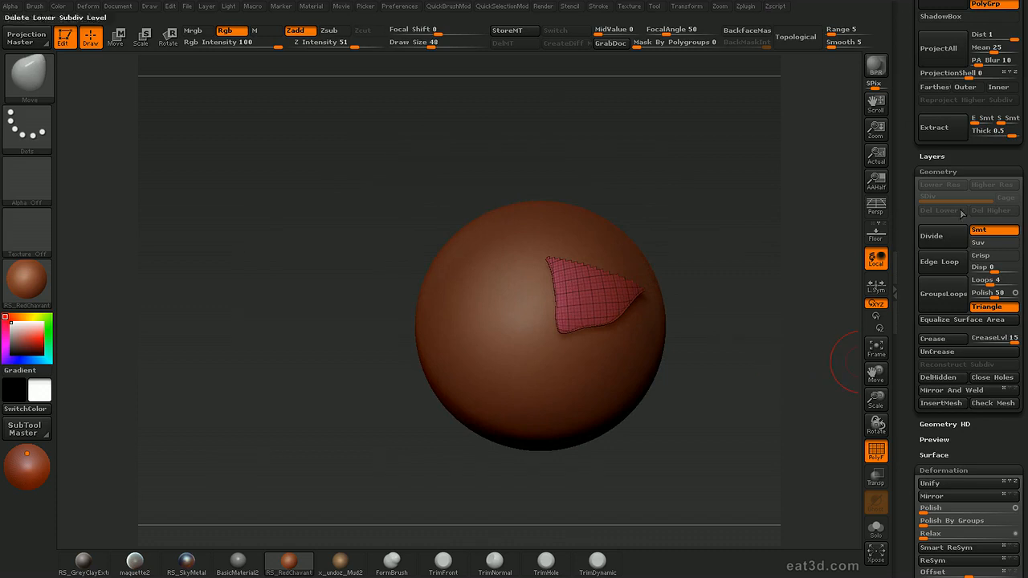
# Extract the isolated flap as a new piece and solo it to inspect its lower corner
pyautogui.click(938, 137)
pyautogui.moveTo(831, 288); pyautogui.dragTo(799, 176)
pyautogui.keyDown('alt'); pyautogui.click(730, 343); pyautogui.keyUp('alt')
pyautogui.hotkey('alt', 'shift', 's')
pyautogui.moveTo(534, 350); pyautogui.dragTo(614, 382)
pyautogui.moveTo(813, 242); pyautogui.dragTo(895, 258)
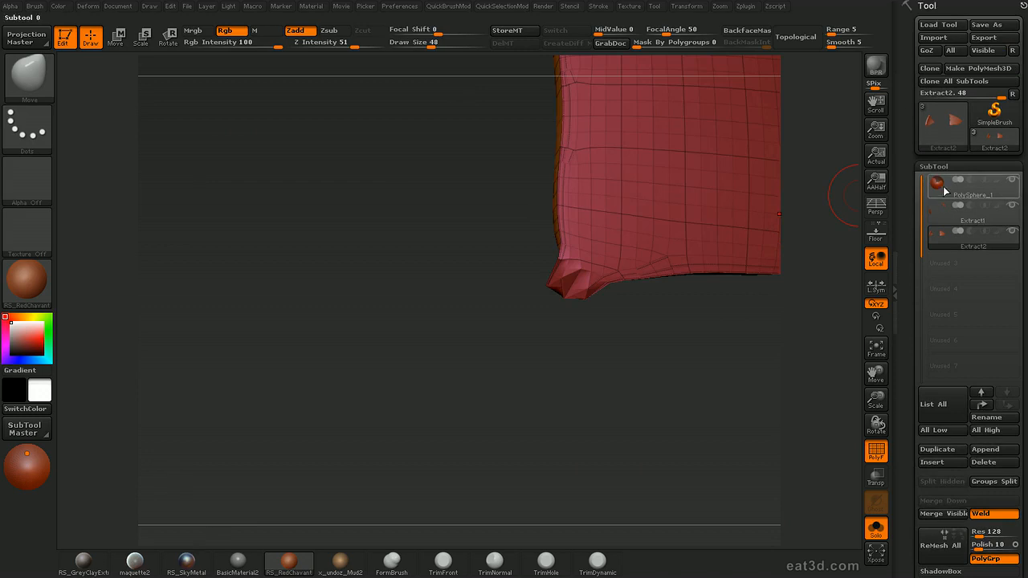
# Select the Extract1 subtool and hide the stray polygons at the flap's lower corner with the selection lasso
pyautogui.click(935, 216)
pyautogui.moveTo(683, 397); pyautogui.dragTo(621, 292)
pyautogui.moveTo(548, 309); pyautogui.dragTo(635, 345)
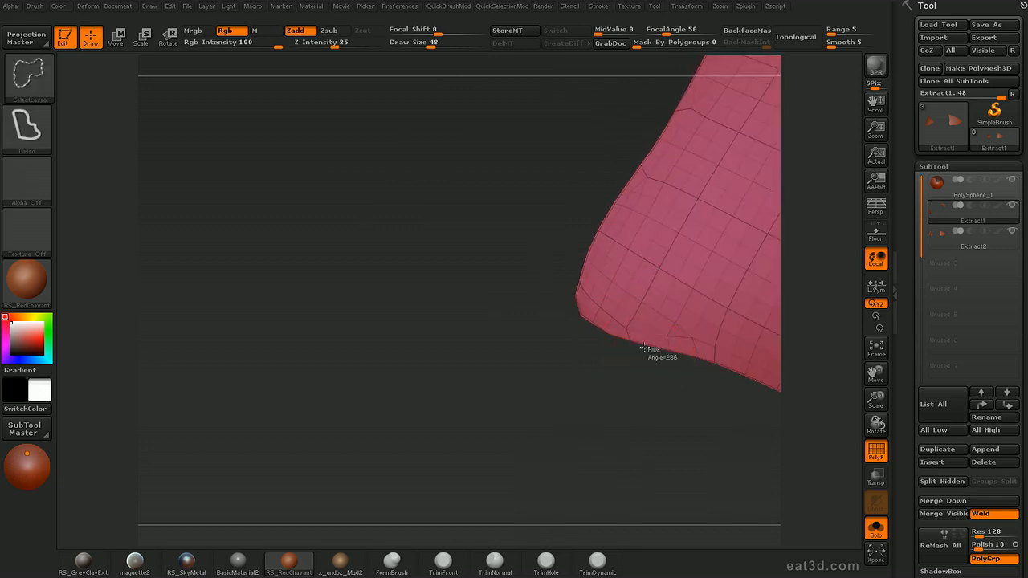
pyautogui.moveTo(580, 277)
pyautogui.keyDown('ctrl'); pyautogui.keyDown('alt'); pyautogui.keyDown('shift'); pyautogui.mouseDown()
pyautogui.moveTo(518, 287)
pyautogui.moveTo(671, 434)
pyautogui.moveTo(635, 355)
pyautogui.moveTo(557, 429)
pyautogui.moveTo(692, 389)
pyautogui.mouseUp(); pyautogui.keyUp('shift'); pyautogui.keyUp('alt'); pyautogui.keyUp('ctrl')
# Delete the Extract2 subtool and extract the trimmed flap again with a thickness of 0.5
pyautogui.click(944, 244)
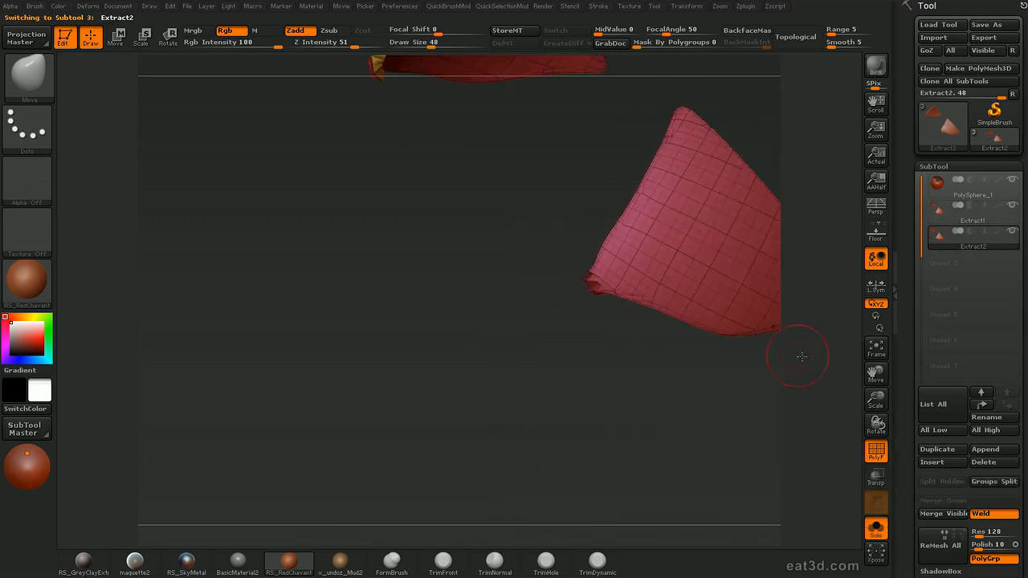
pyautogui.click(988, 462)
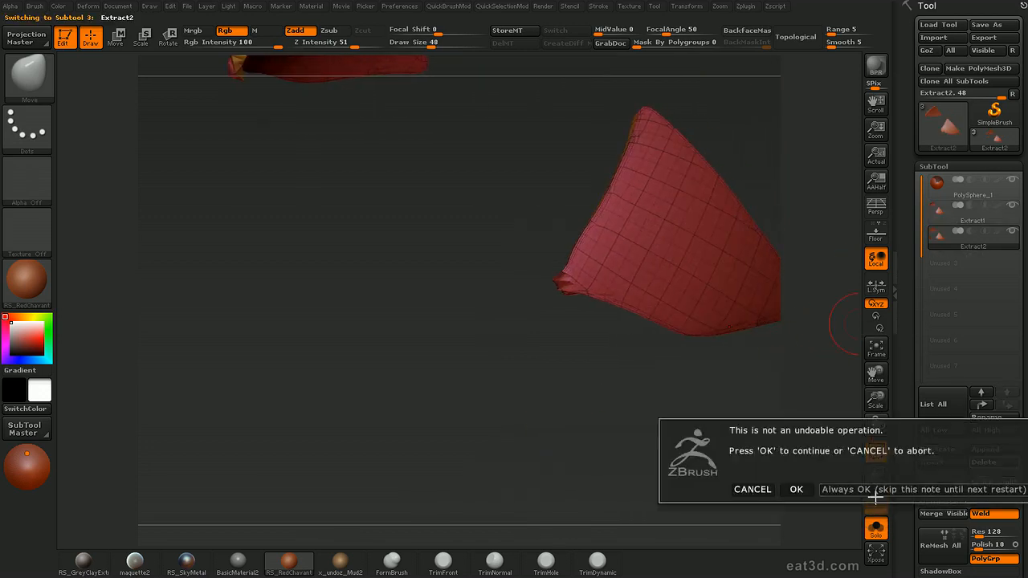
pyautogui.click(795, 489)
pyautogui.moveTo(811, 375); pyautogui.dragTo(761, 332)
pyautogui.scroll(-5, 939, 449)
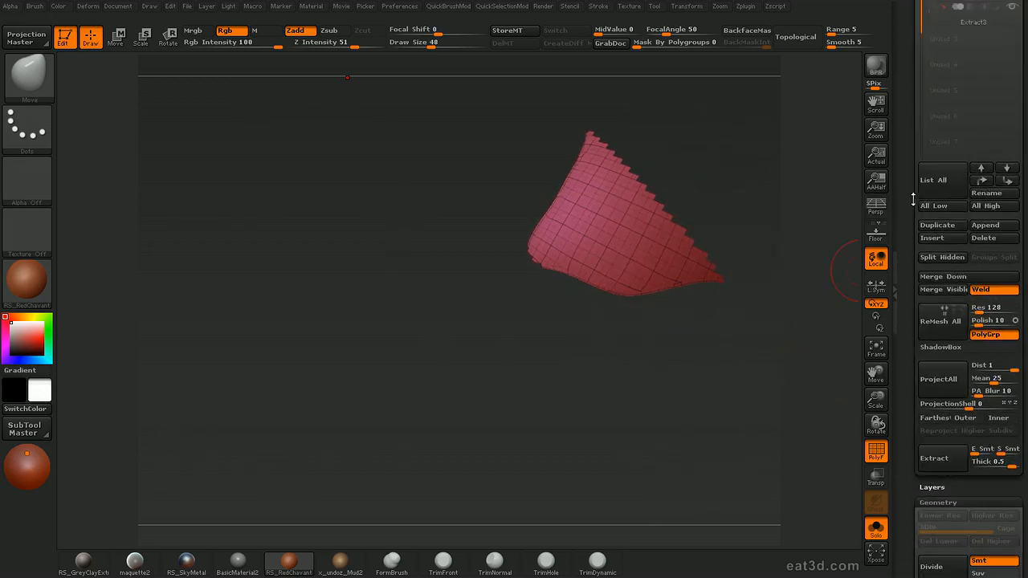
# Select the Extract3 flap and examine its corner and edges
pyautogui.scroll(2, 916, 197)
pyautogui.click(968, 115)
pyautogui.moveTo(769, 330); pyautogui.dragTo(756, 265)
pyautogui.moveTo(625, 227); pyautogui.dragTo(773, 237)
pyautogui.moveTo(828, 258); pyautogui.dragTo(791, 253)
# Return to the Extract1 shell with all its parts shown, and turn off solo mode and the wireframe
pyautogui.click(964, 89)
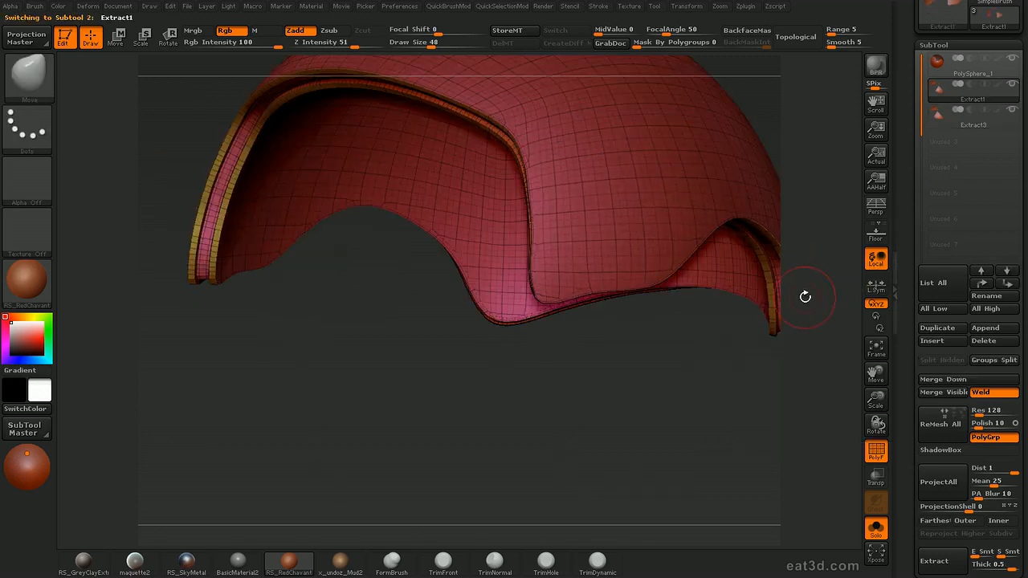
pyautogui.hotkey('alt', 's')
pyautogui.hotkey('shift', 'f')
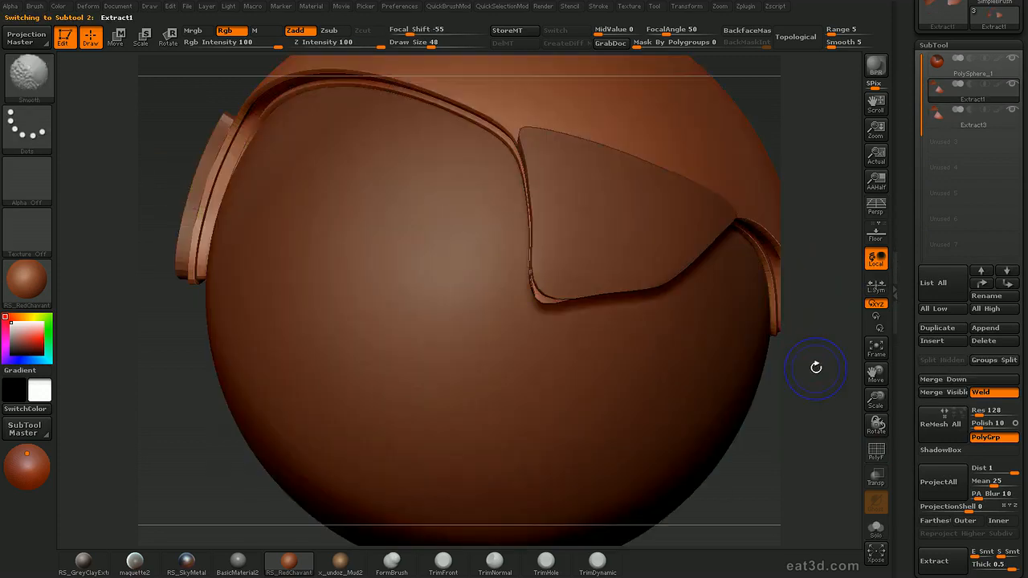
pyautogui.moveTo(811, 351)
pyautogui.keyDown('alt'); pyautogui.mouseDown()
pyautogui.moveTo(792, 262)
pyautogui.moveTo(830, 288)
pyautogui.moveTo(787, 262)
pyautogui.moveTo(840, 273)
pyautogui.moveTo(771, 326)
pyautogui.moveTo(732, 337)
pyautogui.mouseUp(); pyautogui.keyUp('alt')
# Reduce the draw size to 28 and choose MaskPen as the masking brush
pyautogui.press('s')
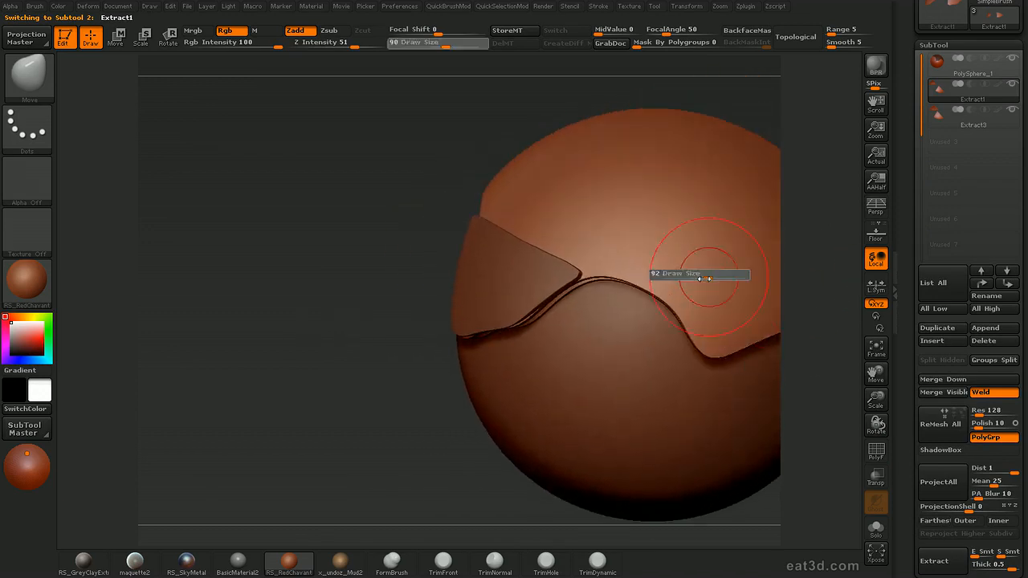
pyautogui.press('s')
pyautogui.moveTo(831, 260)
pyautogui.keyDown('alt'); pyautogui.mouseDown()
pyautogui.moveTo(769, 277)
pyautogui.moveTo(835, 276)
pyautogui.moveTo(786, 269)
pyautogui.mouseUp(); pyautogui.keyUp('alt')
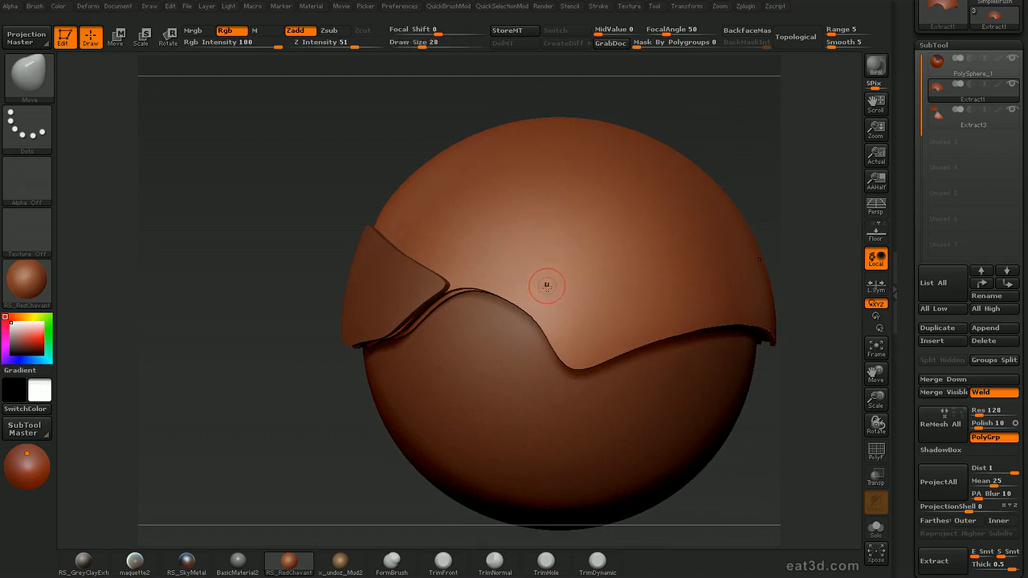
pyautogui.hotkey('ctrl', 'shift')
pyautogui.moveTo(798, 205)
pyautogui.mouseDown()
pyautogui.moveTo(781, 207)
pyautogui.moveTo(811, 179)
pyautogui.mouseUp()
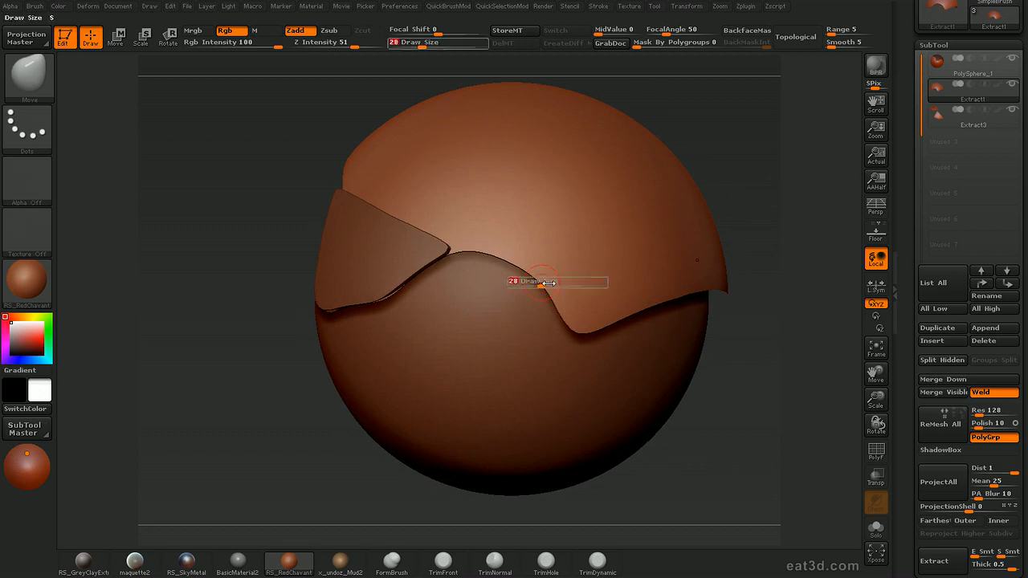
pyautogui.moveTo(553, 293)
pyautogui.keyDown('ctrl'); pyautogui.mouseDown()
pyautogui.moveTo(593, 274)
pyautogui.moveTo(509, 338)
pyautogui.mouseUp(); pyautogui.keyUp('ctrl')
pyautogui.press('2')
pyautogui.click(551, 368)
# Paint a mask in the shape of a stepped panel across the shell's side, above its lower edge
pyautogui.keyDown('ctrl'); pyautogui.moveTo(561, 300); pyautogui.dragTo(662, 246); pyautogui.keyUp('ctrl')
pyautogui.moveTo(753, 256)
pyautogui.mouseDown()
pyautogui.moveTo(659, 249)
pyautogui.moveTo(671, 187)
pyautogui.moveTo(747, 182)
pyautogui.moveTo(706, 233)
pyautogui.moveTo(723, 230)
pyautogui.moveTo(718, 253)
pyautogui.mouseUp()
pyautogui.moveTo(562, 310)
pyautogui.keyDown('ctrl'); pyautogui.mouseDown()
pyautogui.moveTo(628, 297)
pyautogui.moveTo(626, 309)
pyautogui.mouseUp(); pyautogui.keyUp('ctrl')
pyautogui.moveTo(853, 251); pyautogui.dragTo(832, 251)
pyautogui.keyDown('ctrl'); pyautogui.keyDown('alt'); pyautogui.moveTo(551, 299); pyautogui.dragTo(583, 329); pyautogui.keyUp('alt'); pyautogui.keyUp('ctrl')
# Trim the mask's lower border and front end to follow the shell's edge, reducing the draw size to 16
pyautogui.moveTo(792, 371)
pyautogui.mouseDown()
pyautogui.moveTo(818, 375)
pyautogui.moveTo(819, 316)
pyautogui.moveTo(794, 321)
pyautogui.mouseUp()
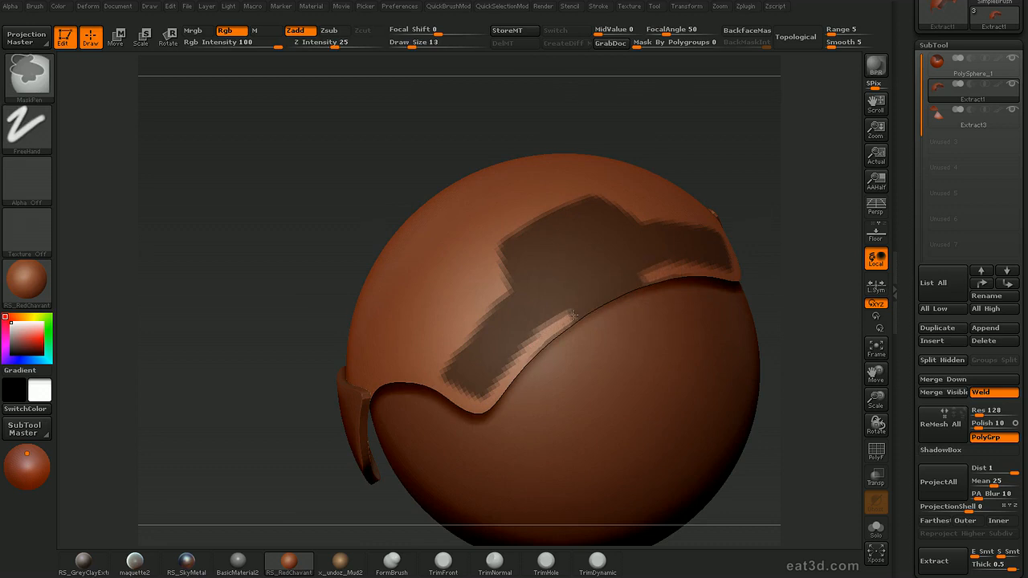
pyautogui.keyDown('ctrl'); pyautogui.keyDown('alt'); pyautogui.moveTo(567, 319); pyautogui.dragTo(614, 291); pyautogui.keyUp('alt'); pyautogui.keyUp('ctrl')
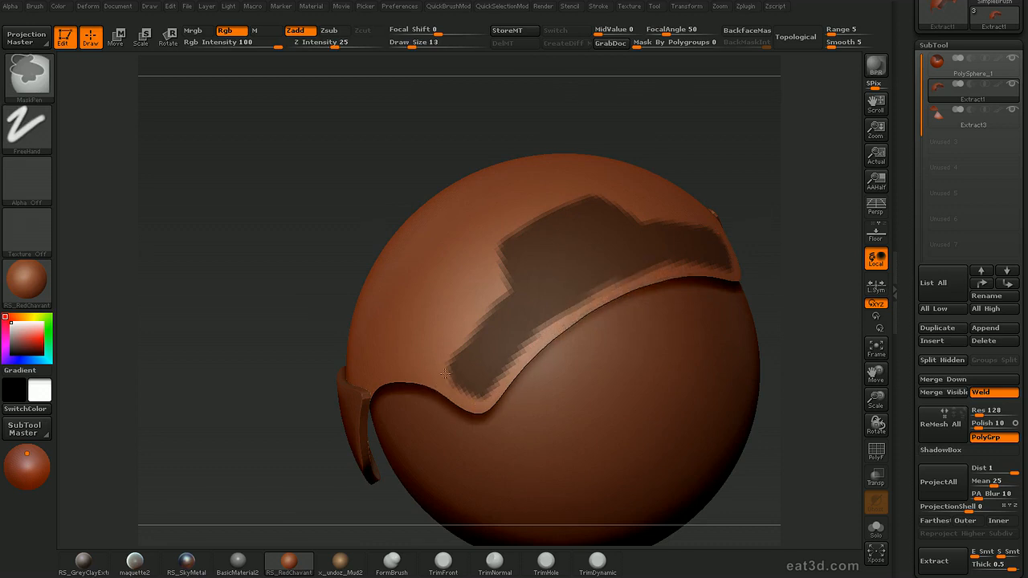
pyautogui.moveTo(784, 261)
pyautogui.keyDown('alt'); pyautogui.mouseDown()
pyautogui.moveTo(775, 292)
pyautogui.moveTo(804, 295)
pyautogui.moveTo(790, 310)
pyautogui.moveTo(814, 274)
pyautogui.moveTo(792, 285)
pyautogui.mouseUp(); pyautogui.keyUp('alt')
pyautogui.press('ctrl')
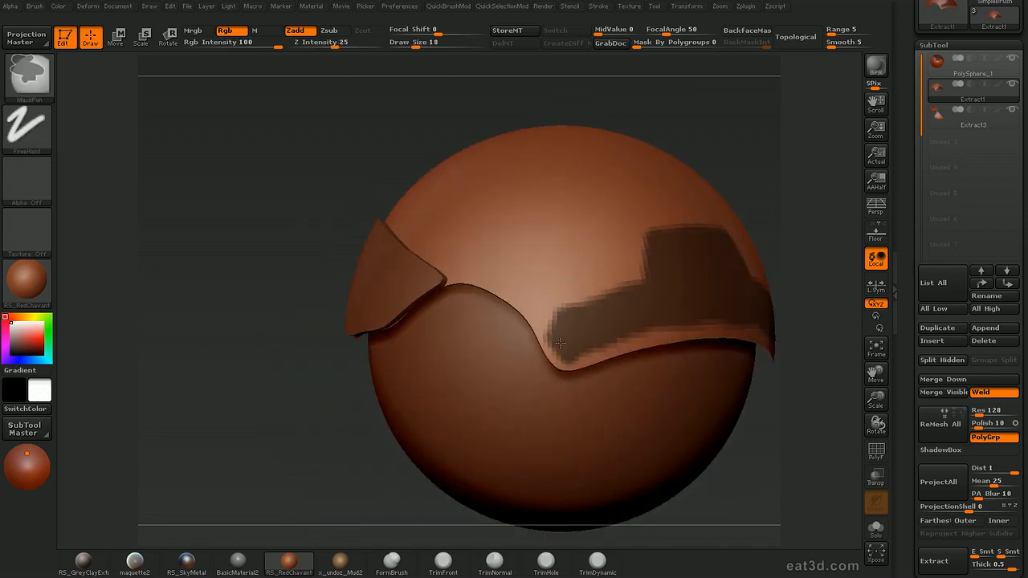
pyautogui.press('s')
pyautogui.click(565, 341)
pyautogui.press('ctrl')
pyautogui.keyDown('alt'); pyautogui.moveTo(777, 429); pyautogui.dragTo(769, 345); pyautogui.keyUp('alt')
pyautogui.keyDown('alt'); pyautogui.moveTo(790, 294); pyautogui.dragTo(748, 274); pyautogui.keyUp('alt')
# Expand the Polygroups settings, show the wireframe, and create a polygroup from the painted mask on the shell
pyautogui.moveTo(918, 322); pyautogui.dragTo(921, 4)
pyautogui.click(990, 170)
pyautogui.moveTo(960, 274); pyautogui.dragTo(967, 256)
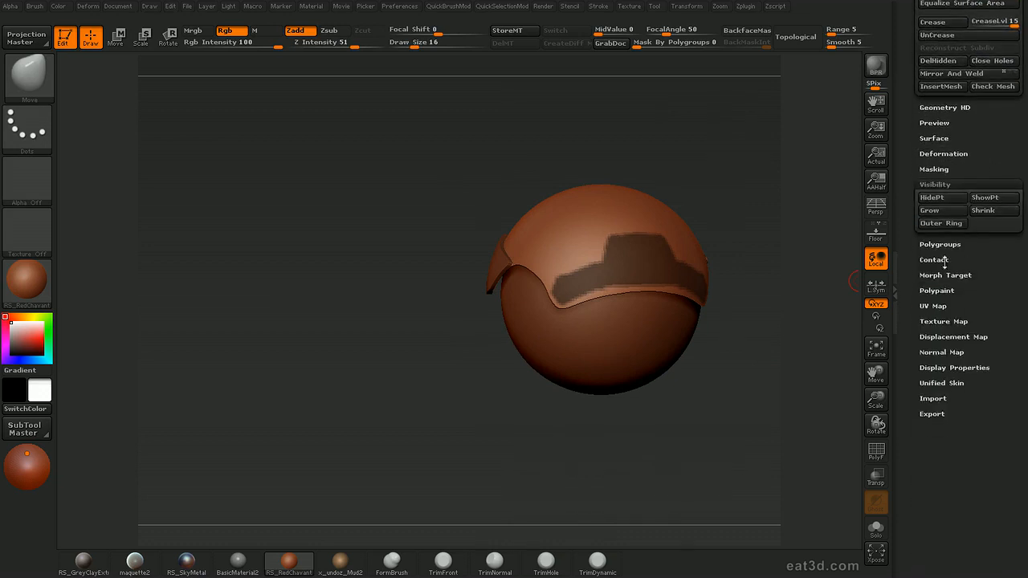
pyautogui.click(944, 244)
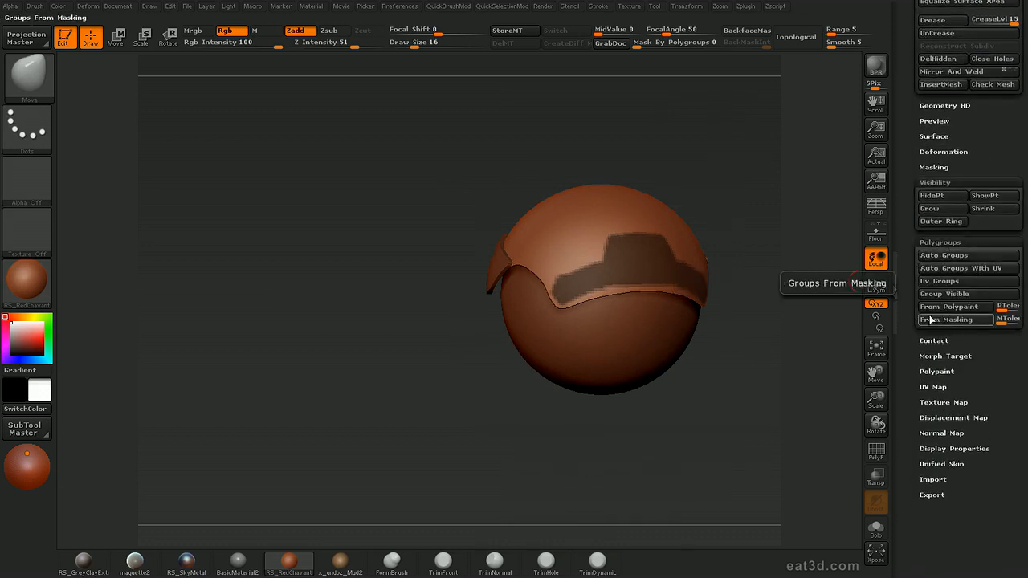
pyautogui.moveTo(743, 404)
pyautogui.mouseDown()
pyautogui.moveTo(754, 390)
pyautogui.moveTo(787, 393)
pyautogui.moveTo(725, 405)
pyautogui.mouseUp()
pyautogui.hotkey('shift', 'f')
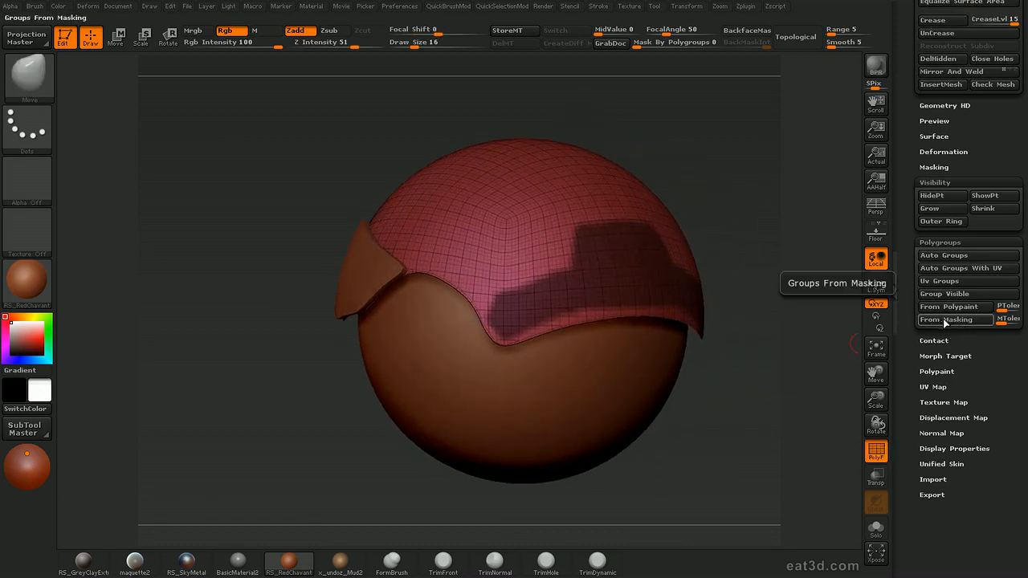
pyautogui.click(946, 327)
pyautogui.moveTo(757, 394)
pyautogui.mouseDown()
pyautogui.moveTo(744, 416)
pyautogui.moveTo(798, 394)
pyautogui.moveTo(778, 369)
pyautogui.moveTo(743, 420)
pyautogui.moveTo(769, 348)
pyautogui.moveTo(805, 404)
pyautogui.moveTo(810, 364)
pyautogui.moveTo(716, 360)
pyautogui.mouseUp()
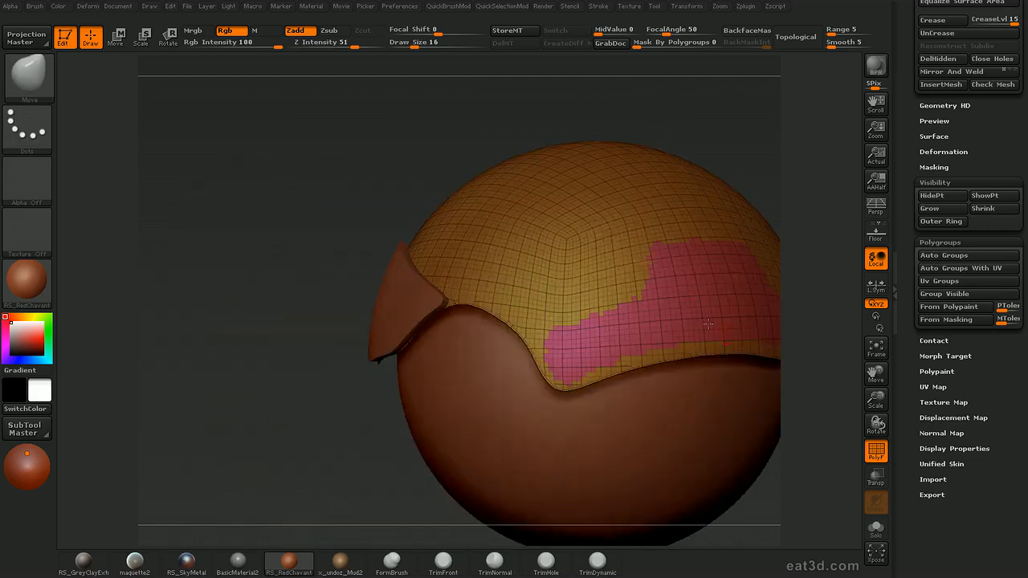
# Isolate the stepped panel's polygroup on the shell, hiding the rest of that subtool
pyautogui.keyDown('ctrl'); pyautogui.keyDown('shift'); pyautogui.click(600, 232); pyautogui.keyUp('shift'); pyautogui.keyUp('ctrl')
pyautogui.moveTo(822, 258)
pyautogui.mouseDown()
pyautogui.moveTo(805, 239)
pyautogui.moveTo(811, 285)
pyautogui.moveTo(769, 261)
pyautogui.moveTo(803, 276)
pyautogui.mouseUp()
pyautogui.moveTo(901, 232); pyautogui.dragTo(914, 368)
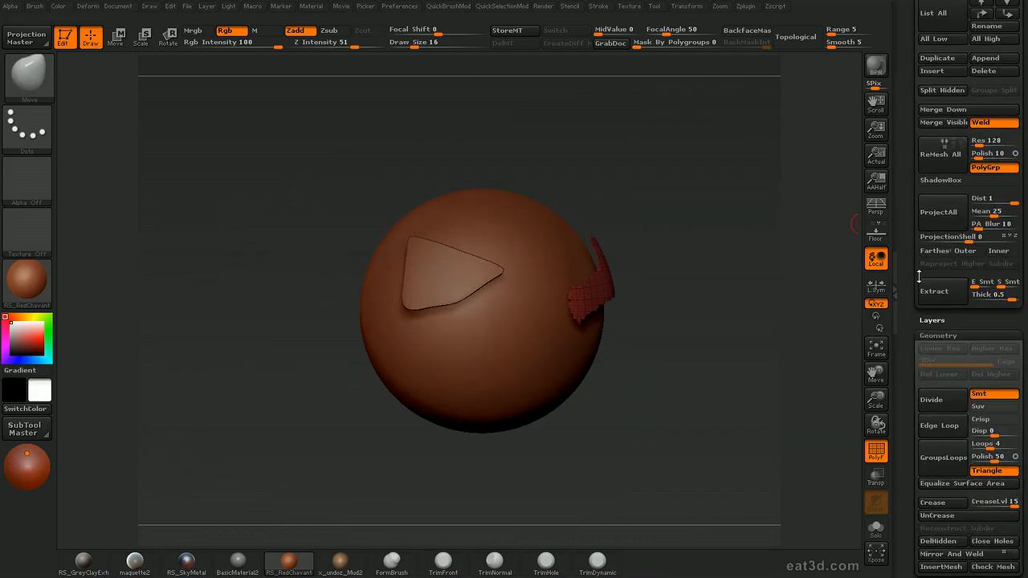
# Try extracting the isolated panel as a new subtool, and delete the extracted piece
pyautogui.click(939, 294)
pyautogui.keyDown('alt'); pyautogui.moveTo(777, 355); pyautogui.dragTo(658, 347); pyautogui.keyUp('alt')
pyautogui.keyDown('alt'); pyautogui.click(644, 338); pyautogui.keyUp('alt')
pyautogui.moveTo(823, 361); pyautogui.dragTo(672, 275)
pyautogui.moveTo(711, 215); pyautogui.dragTo(433, 312)
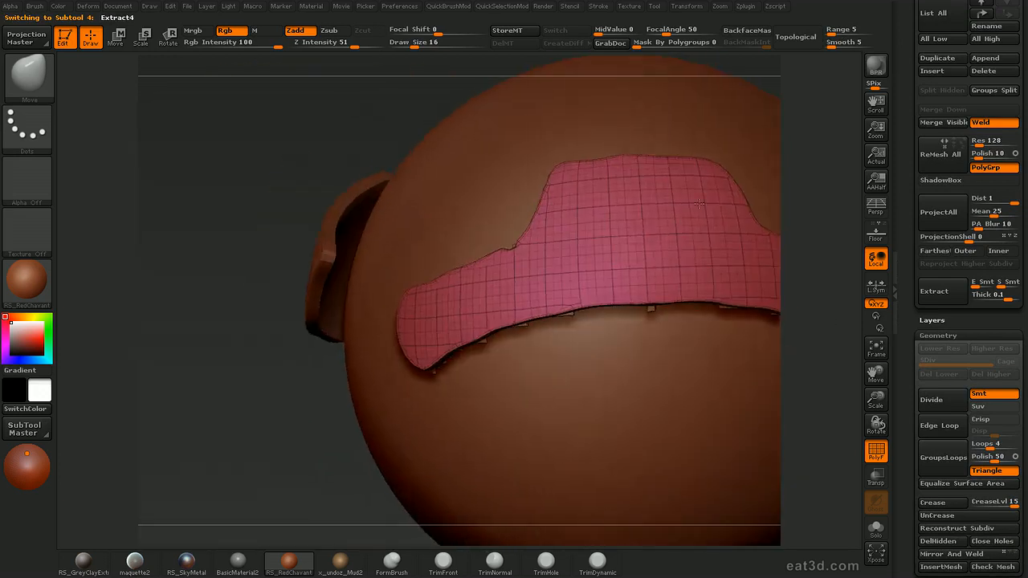
pyautogui.press('f')
pyautogui.scroll(5, 967, 241)
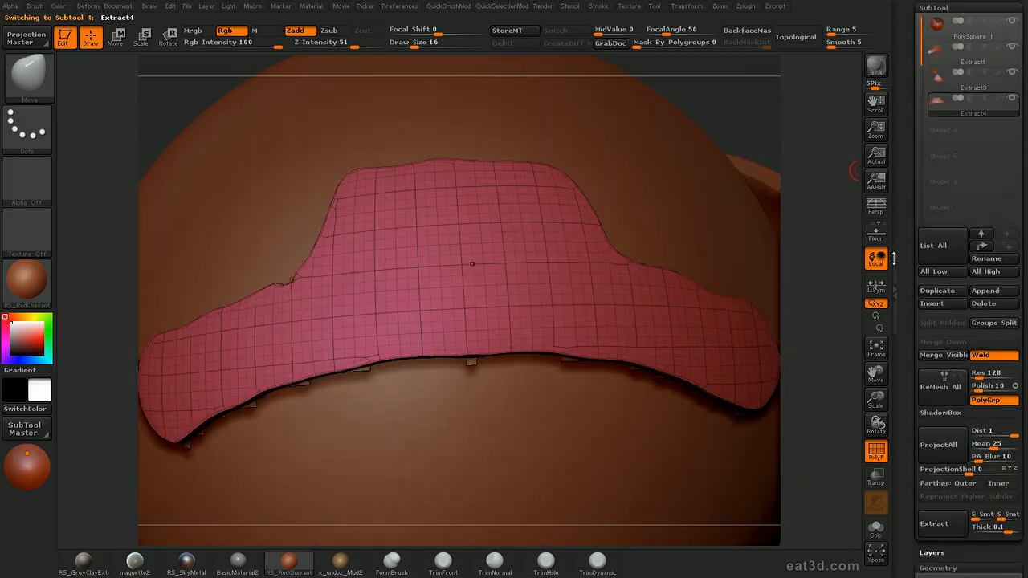
pyautogui.click(993, 374)
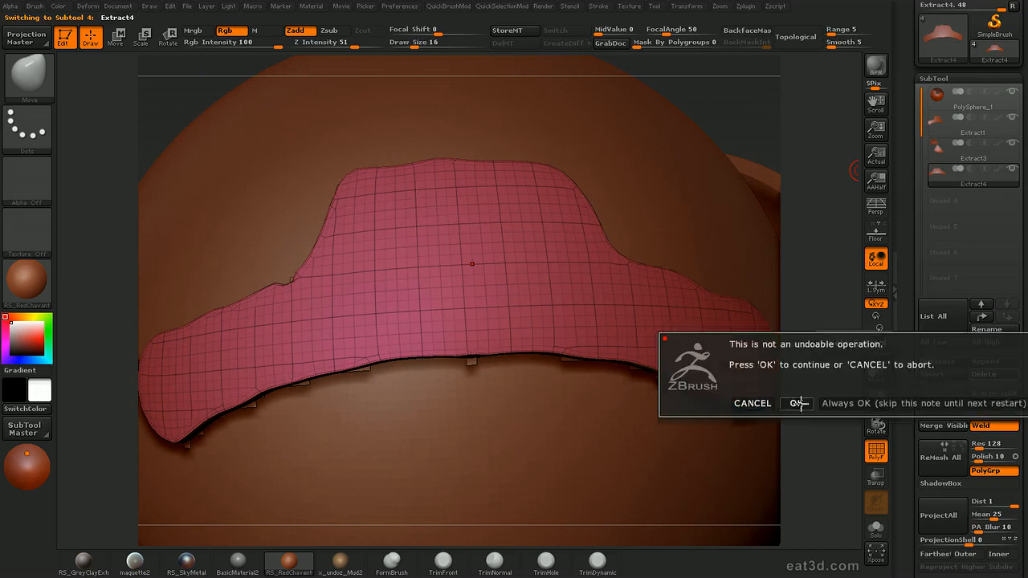
pyautogui.click(796, 404)
# Reselect the source panel and extract it again with an edge smoothness of 5
pyautogui.press('f')
pyautogui.keyDown('alt'); pyautogui.click(496, 286); pyautogui.keyUp('alt')
pyautogui.keyDown('alt'); pyautogui.moveTo(836, 299); pyautogui.dragTo(781, 297); pyautogui.keyUp('alt')
pyautogui.moveTo(911, 297); pyautogui.dragTo(912, 150)
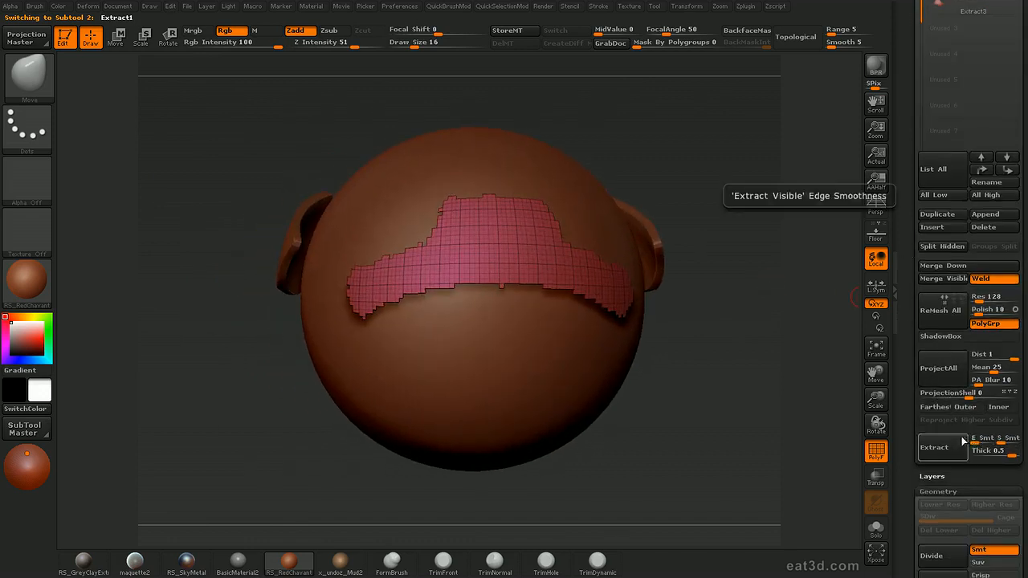
pyautogui.moveTo(759, 408)
pyautogui.mouseDown()
pyautogui.moveTo(751, 414)
pyautogui.moveTo(764, 415)
pyautogui.mouseUp()
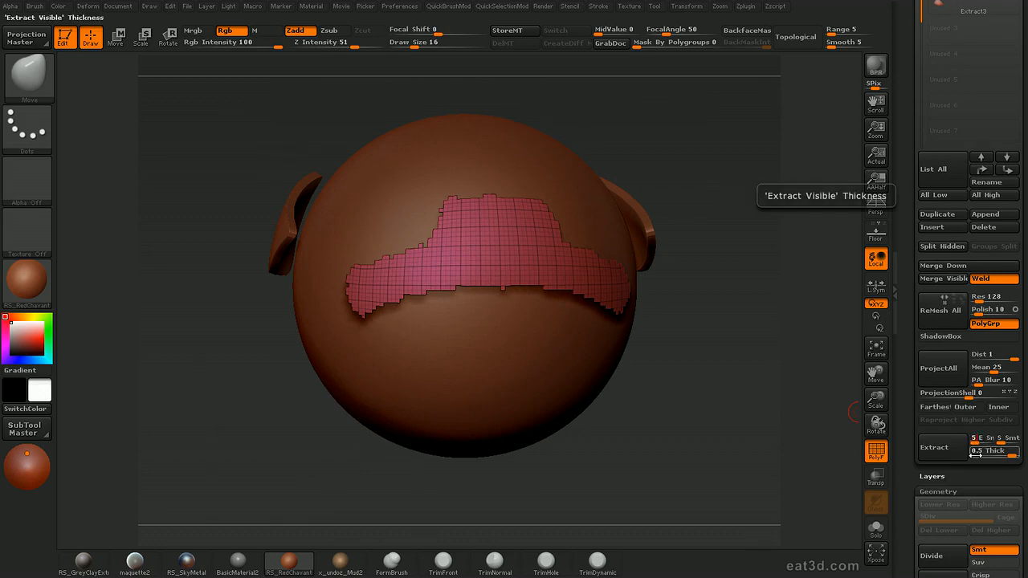
pyautogui.click(935, 451)
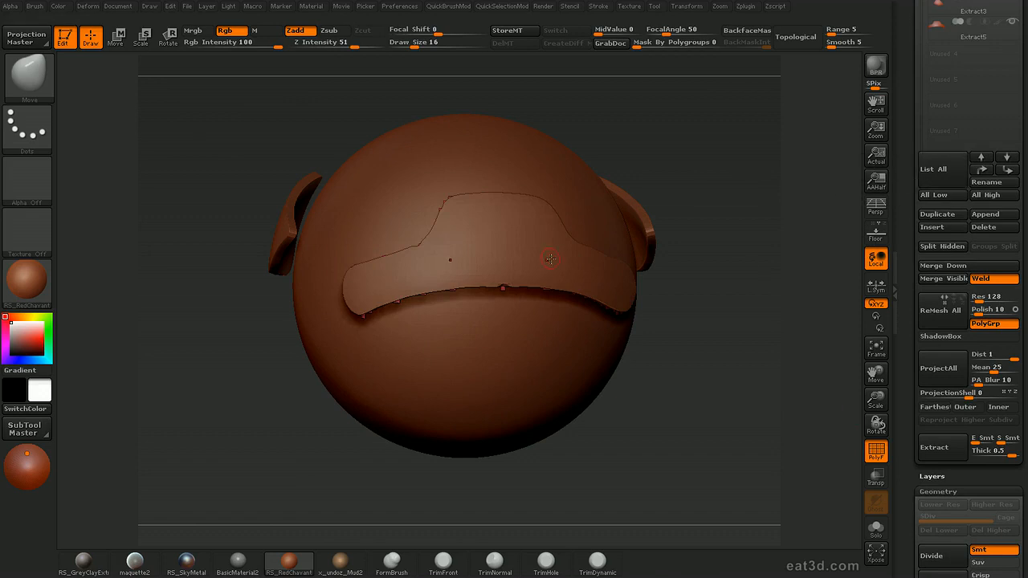
# Select the second extracted panel, examine its borders up close, and delete it
pyautogui.moveTo(733, 253)
pyautogui.mouseDown()
pyautogui.moveTo(740, 247)
pyautogui.moveTo(725, 252)
pyautogui.moveTo(729, 291)
pyautogui.moveTo(742, 258)
pyautogui.moveTo(764, 256)
pyautogui.moveTo(734, 220)
pyautogui.moveTo(785, 225)
pyautogui.moveTo(722, 211)
pyautogui.mouseUp()
pyautogui.keyDown('alt'); pyautogui.click(554, 272); pyautogui.keyUp('alt')
pyautogui.moveTo(816, 264); pyautogui.dragTo(811, 212)
pyautogui.moveTo(811, 212)
pyautogui.keyDown('alt'); pyautogui.mouseDown()
pyautogui.moveTo(806, 163)
pyautogui.moveTo(815, 231)
pyautogui.mouseUp(); pyautogui.keyUp('alt')
pyautogui.click(876, 179)
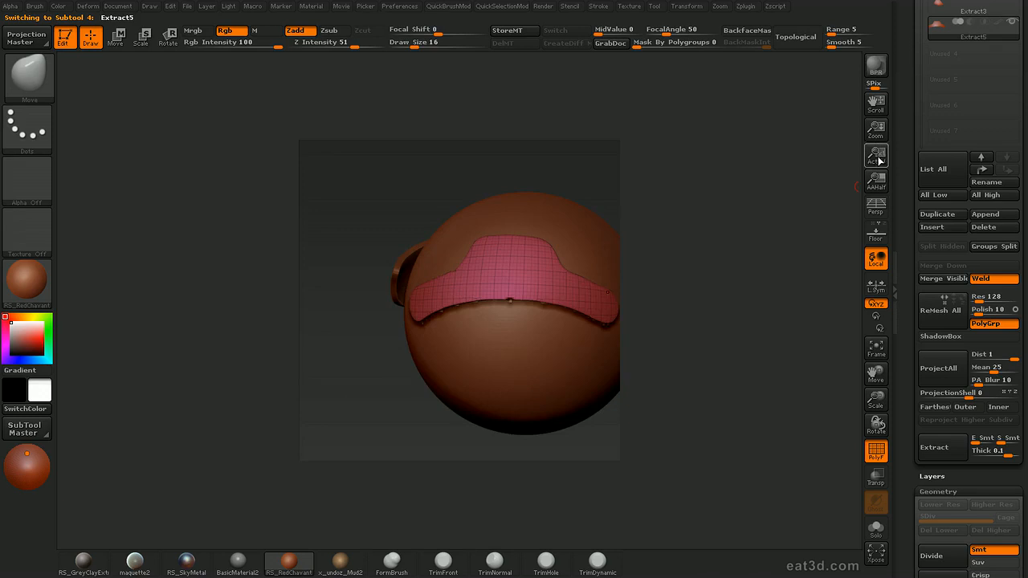
pyautogui.click(878, 161)
pyautogui.keyDown('alt'); pyautogui.moveTo(818, 176); pyautogui.dragTo(824, 200); pyautogui.keyUp('alt')
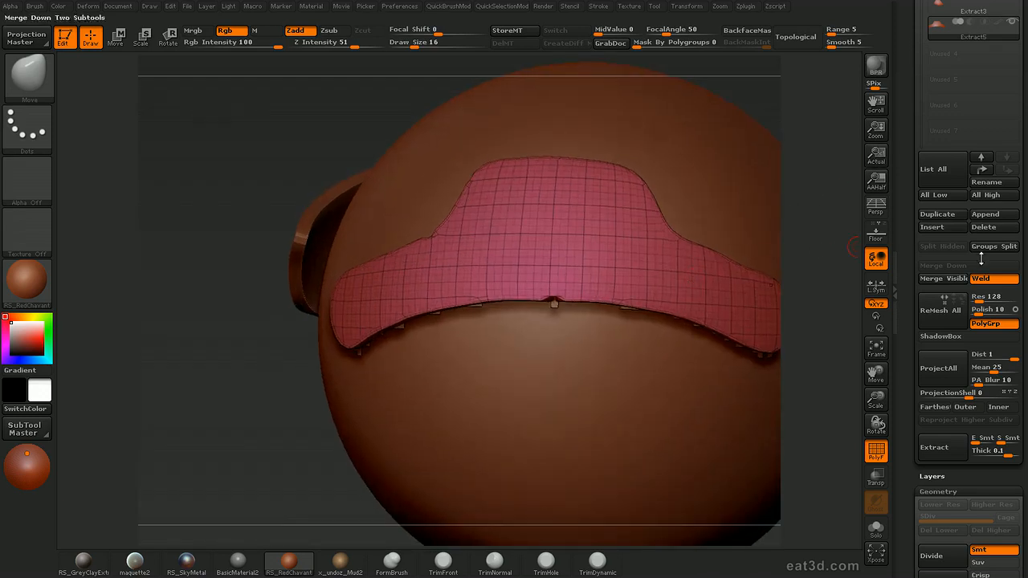
pyautogui.click(984, 226)
pyautogui.click(794, 258)
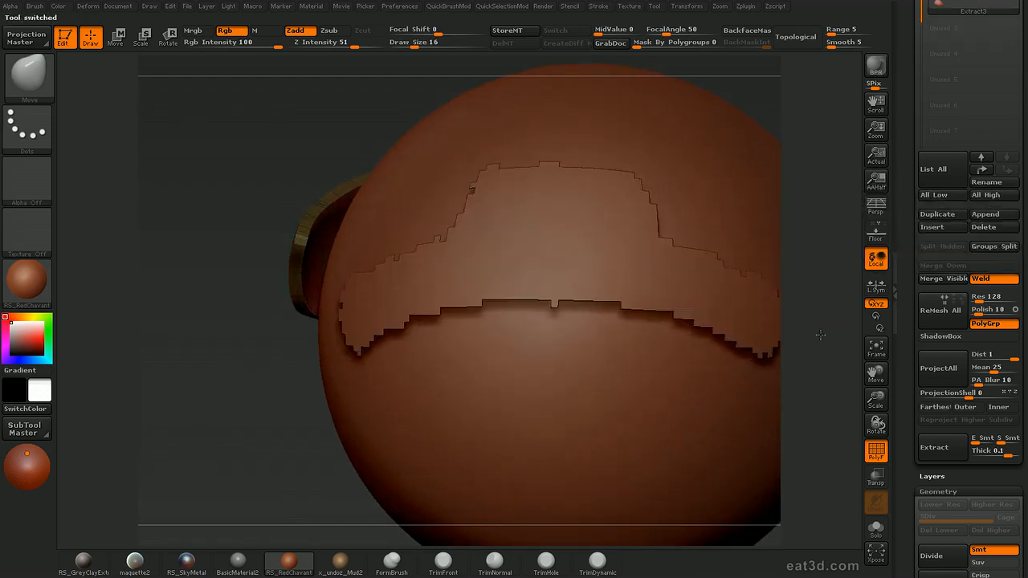
# Using SelectLasso on the source panel, hide the stray polygon at the lower border and reveal the missing ones along the upper border
pyautogui.moveTo(836, 329); pyautogui.dragTo(568, 273)
pyautogui.keyDown('alt'); pyautogui.click(535, 249); pyautogui.keyUp('alt')
pyautogui.moveTo(819, 239)
pyautogui.mouseDown()
pyautogui.moveTo(840, 233)
pyautogui.moveTo(826, 232)
pyautogui.mouseUp()
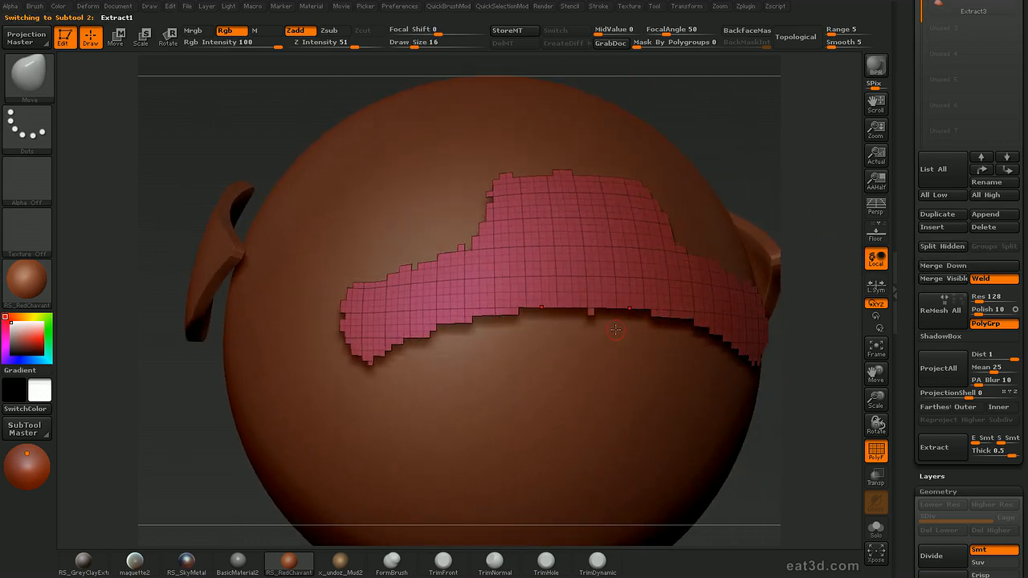
pyautogui.press('2')
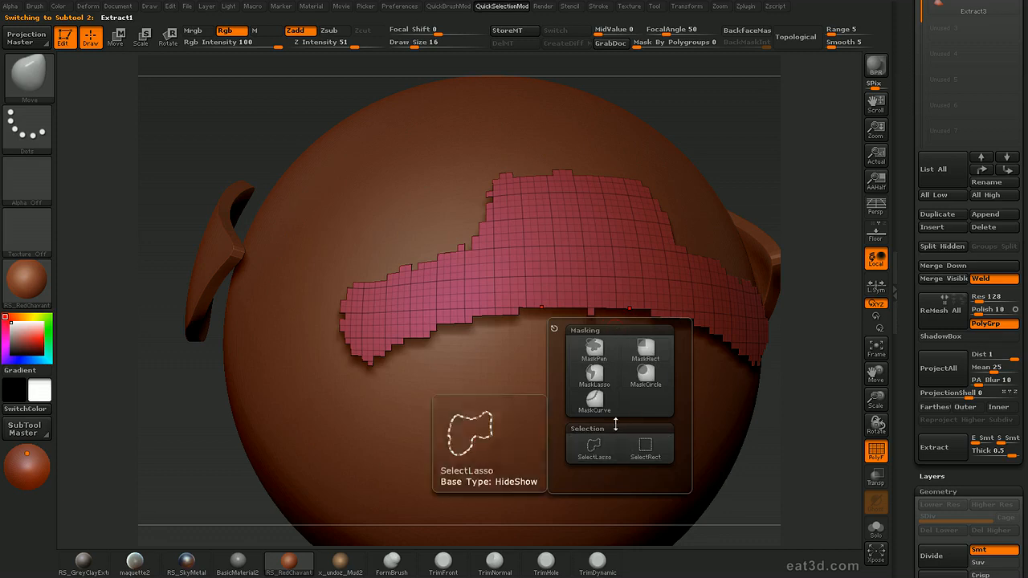
pyautogui.click(594, 450)
pyautogui.moveTo(845, 352); pyautogui.dragTo(811, 363)
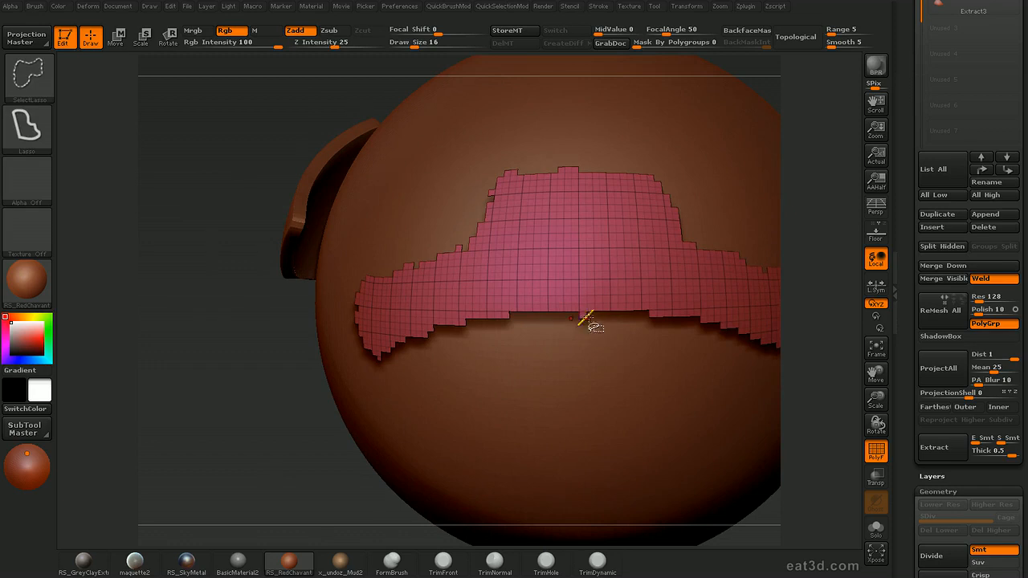
pyautogui.keyDown('ctrl'); pyautogui.keyDown('shift'); pyautogui.moveTo(607, 335); pyautogui.dragTo(588, 317); pyautogui.keyUp('shift'); pyautogui.keyUp('ctrl')
pyautogui.keyDown('ctrl'); pyautogui.keyDown('alt'); pyautogui.keyDown('shift'); pyautogui.moveTo(602, 358); pyautogui.dragTo(607, 351); pyautogui.keyUp('shift'); pyautogui.keyUp('alt'); pyautogui.keyUp('ctrl')
pyautogui.moveTo(795, 295)
pyautogui.mouseDown()
pyautogui.moveTo(806, 295)
pyautogui.moveTo(809, 319)
pyautogui.mouseUp()
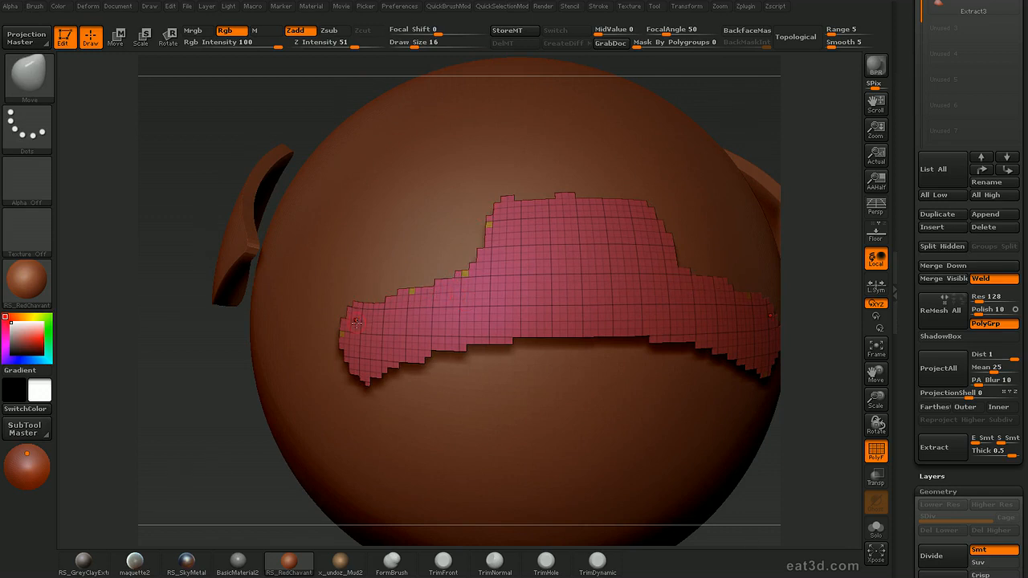
# Group all visible polygons of the source panel into a single polygroup
pyautogui.keyDown('alt'); pyautogui.moveTo(821, 323); pyautogui.dragTo(780, 265); pyautogui.keyUp('alt')
pyautogui.moveTo(781, 265); pyautogui.dragTo(707, 315)
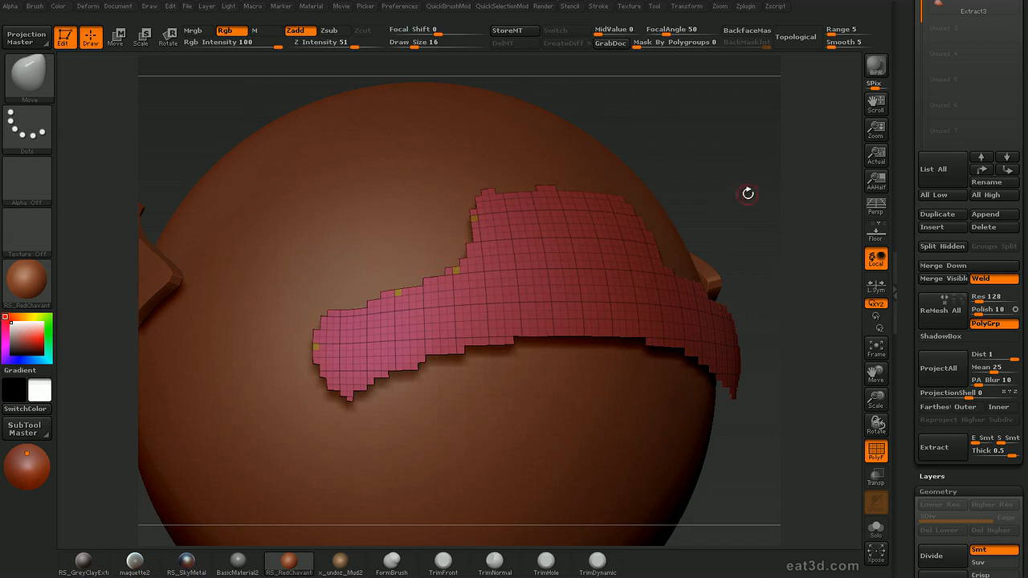
pyautogui.press('d')
pyautogui.click(729, 347)
pyautogui.moveTo(803, 241); pyautogui.dragTo(804, 201)
pyautogui.moveTo(826, 249)
pyautogui.mouseDown()
pyautogui.moveTo(814, 259)
pyautogui.moveTo(824, 227)
pyautogui.moveTo(819, 297)
pyautogui.mouseUp()
# Hide the stray polygons protruding from the panel's top border and regroup the remaining visible polygons
pyautogui.keyDown('ctrl'); pyautogui.keyDown('alt'); pyautogui.keyDown('shift'); pyautogui.moveTo(492, 118); pyautogui.dragTo(548, 133); pyautogui.keyUp('shift'); pyautogui.keyUp('alt'); pyautogui.keyUp('ctrl')
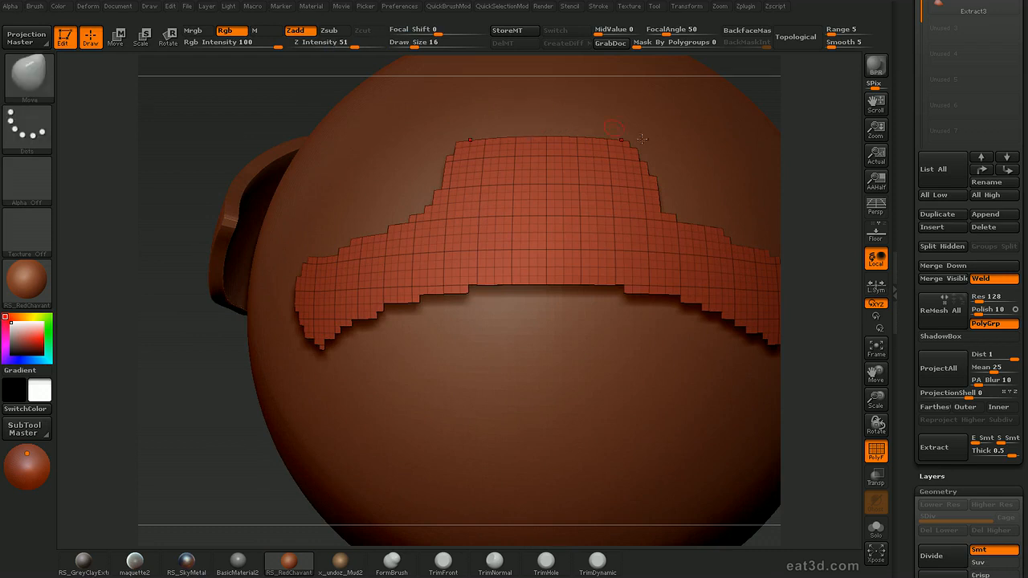
pyautogui.moveTo(841, 258)
pyautogui.keyDown('alt'); pyautogui.mouseDown()
pyautogui.moveTo(833, 268)
pyautogui.moveTo(837, 239)
pyautogui.mouseUp(); pyautogui.keyUp('alt')
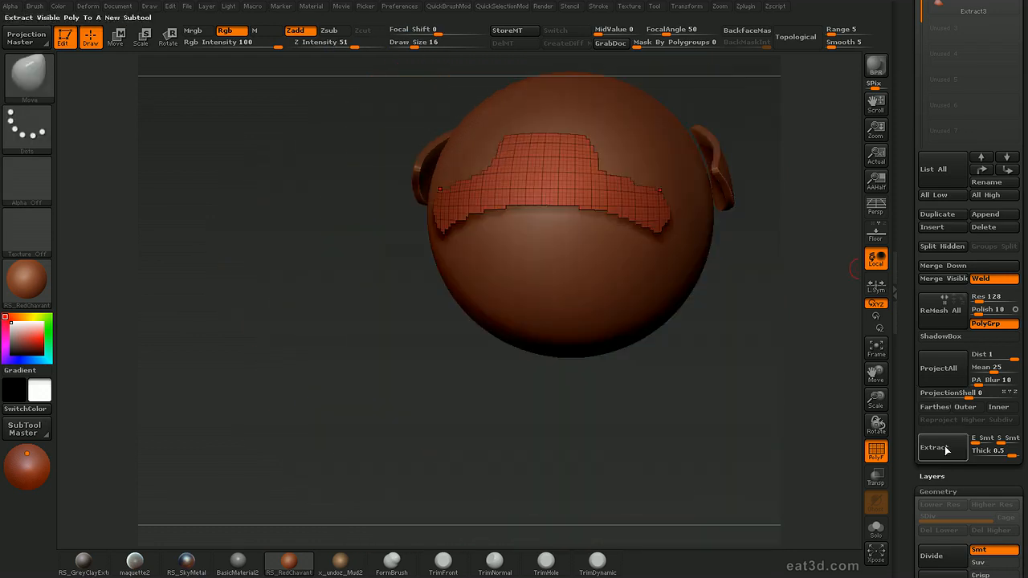
pyautogui.press('d')
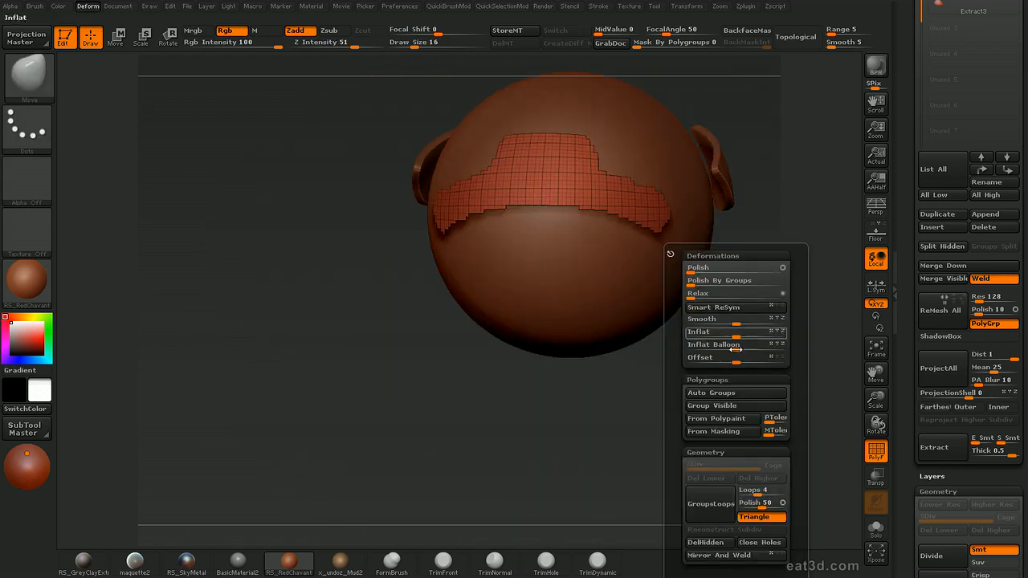
pyautogui.click(733, 408)
# Extract the cleaned panel as a new subtool with an edge smoothness of 32, and select the extracted piece
pyautogui.moveTo(809, 250)
pyautogui.mouseDown()
pyautogui.moveTo(806, 223)
pyautogui.moveTo(821, 264)
pyautogui.mouseUp()
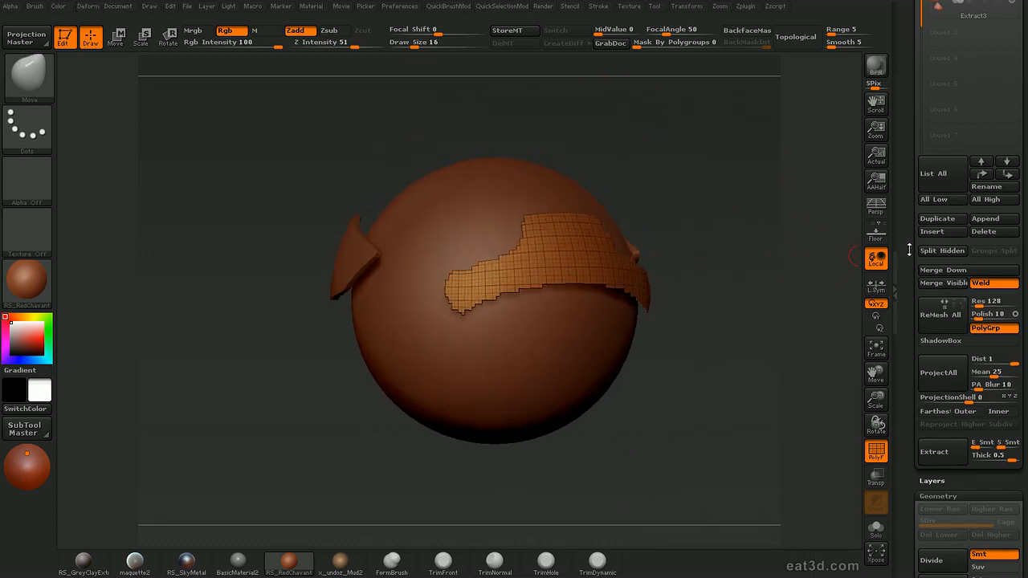
pyautogui.click(978, 455)
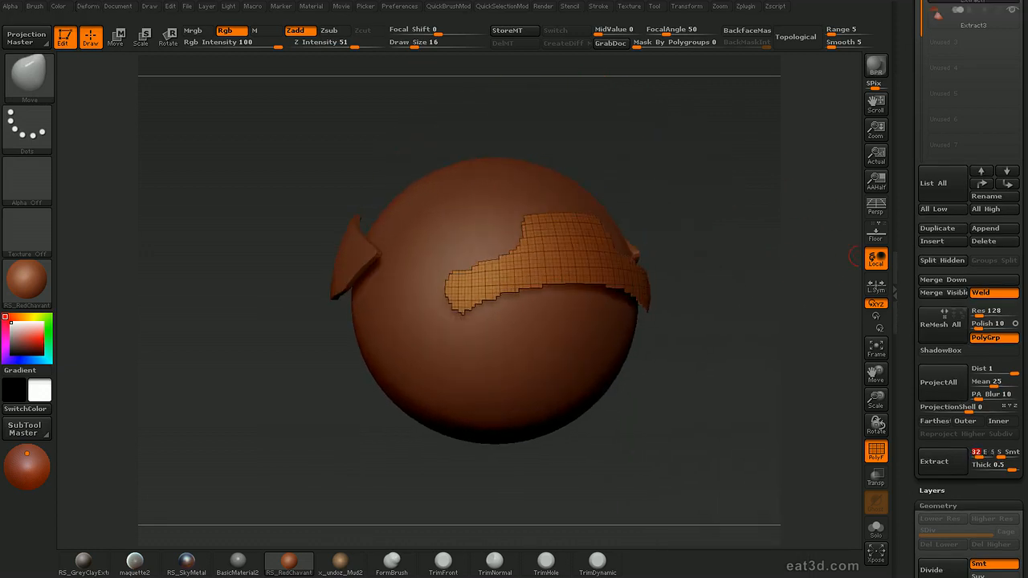
pyautogui.click(941, 460)
pyautogui.click(950, 43)
pyautogui.moveTo(753, 335)
pyautogui.mouseDown()
pyautogui.moveTo(744, 336)
pyautogui.moveTo(753, 353)
pyautogui.moveTo(800, 352)
pyautogui.moveTo(737, 349)
pyautogui.mouseUp()
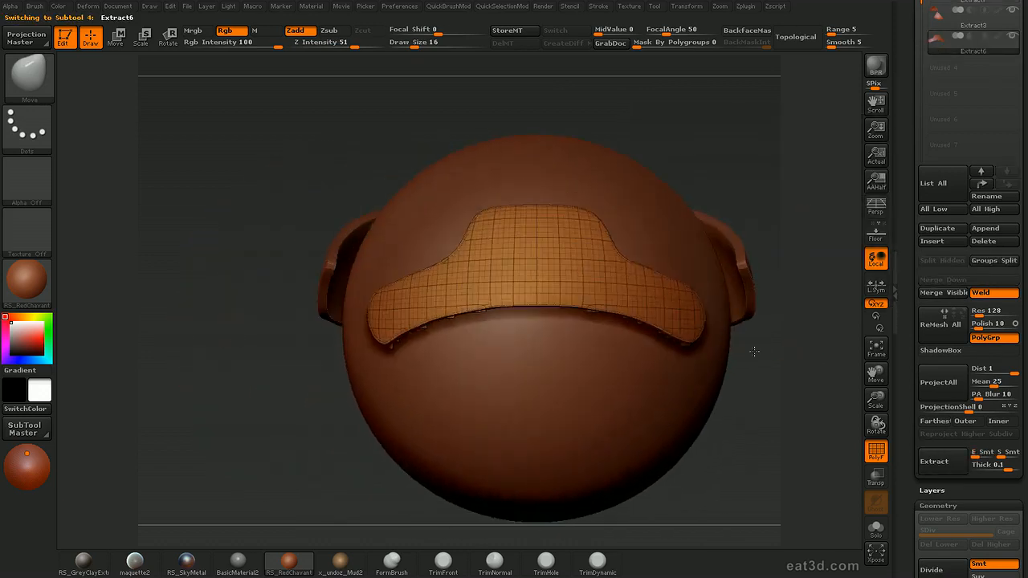
pyautogui.press('f')
pyautogui.moveTo(805, 335)
pyautogui.keyDown('alt'); pyautogui.mouseDown()
pyautogui.moveTo(801, 313)
pyautogui.moveTo(815, 327)
pyautogui.moveTo(821, 316)
pyautogui.moveTo(817, 323)
pyautogui.moveTo(832, 255)
pyautogui.moveTo(794, 281)
pyautogui.mouseUp(); pyautogui.keyUp('alt')
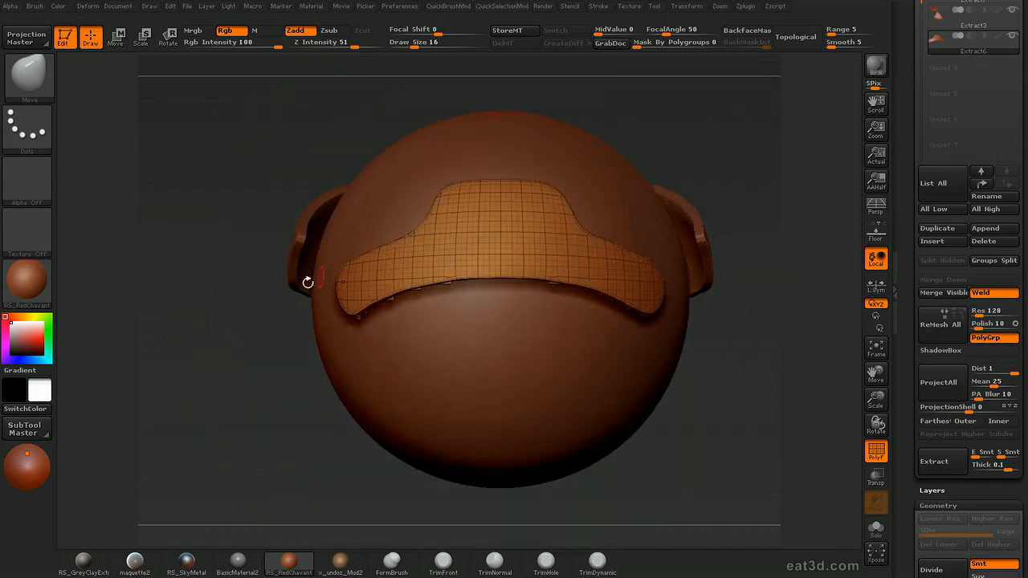
# Apply Mirror And Weld to the extracted panel
pyautogui.keyDown('alt'); pyautogui.moveTo(740, 451); pyautogui.dragTo(819, 342); pyautogui.keyUp('alt')
pyautogui.scroll(-5, 936, 409)
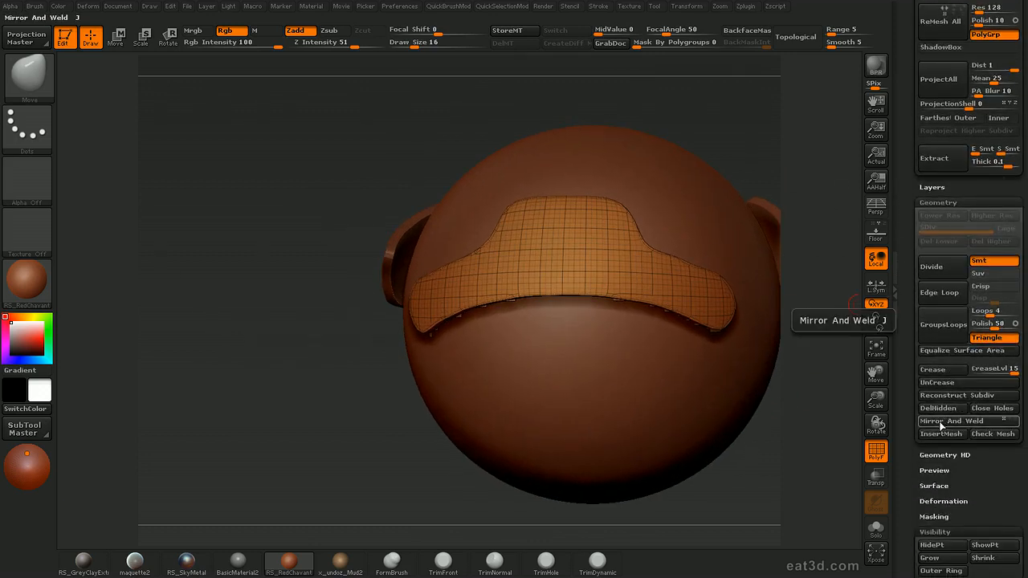
pyautogui.click(941, 422)
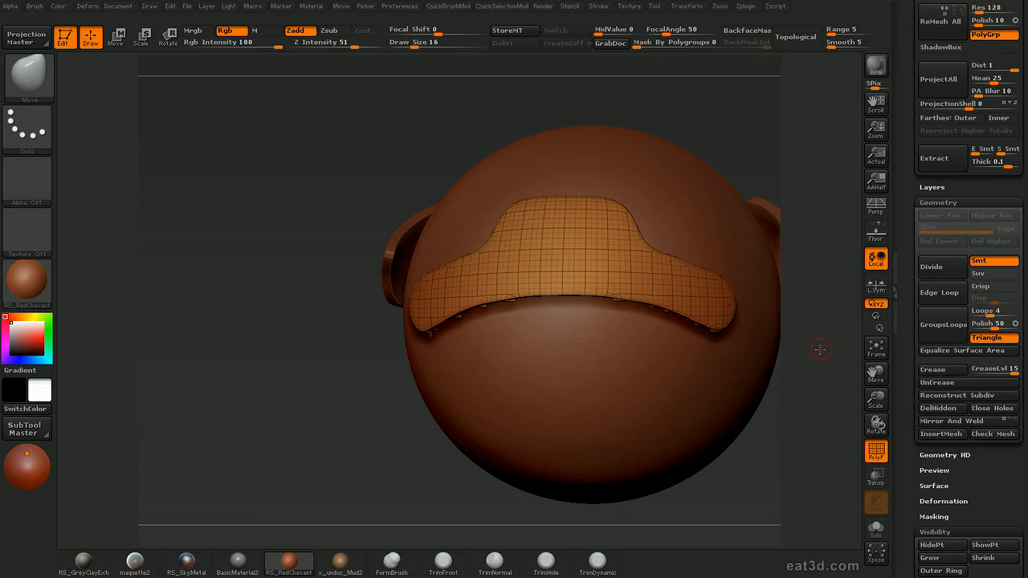
pyautogui.moveTo(819, 332); pyautogui.dragTo(840, 335)
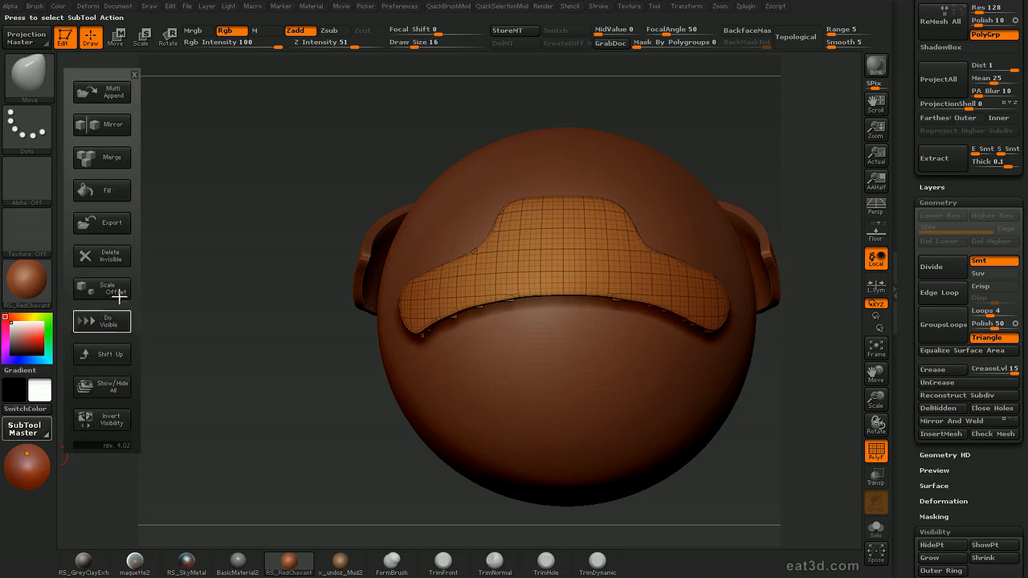
# Mirror the extracted panel across the X axis with SubTool Master, appending the copy as a new subtool
pyautogui.click(104, 124)
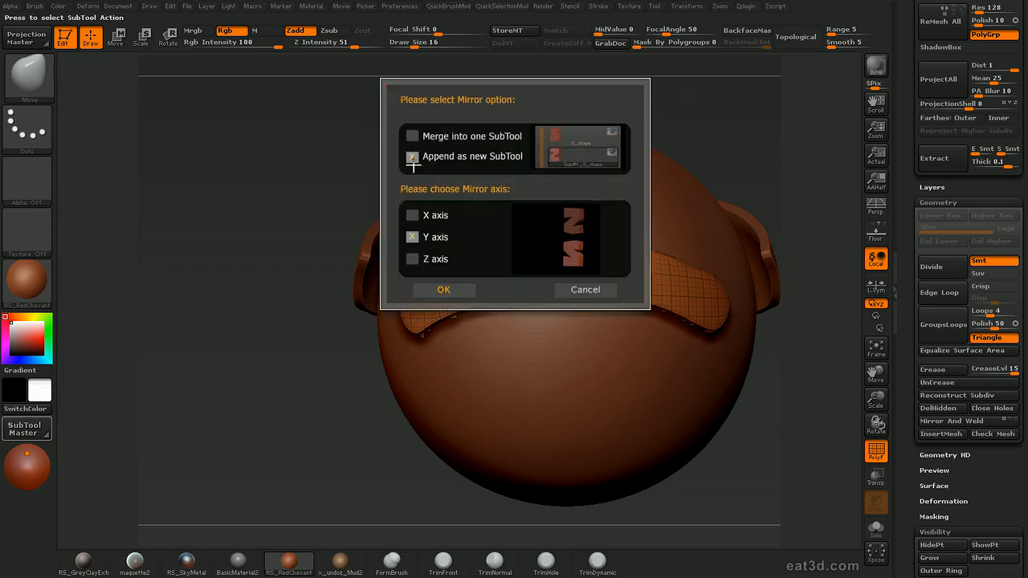
pyautogui.click(411, 215)
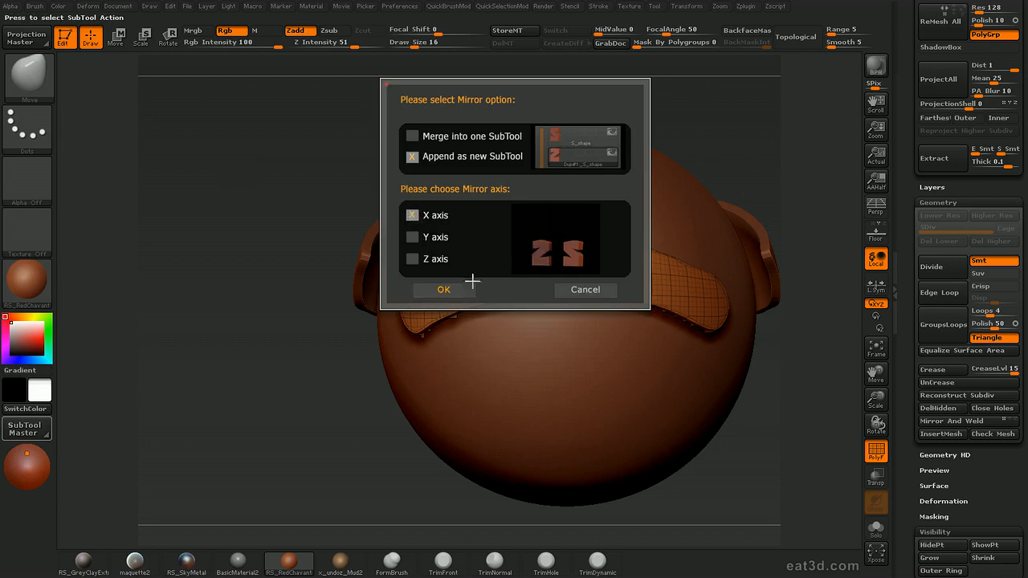
pyautogui.click(446, 289)
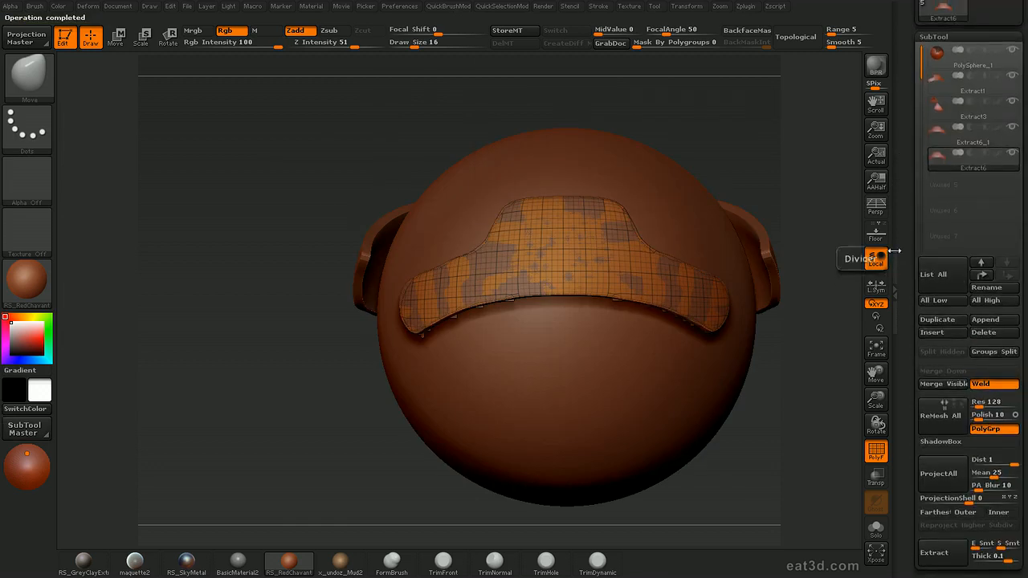
# Solo the selected panel subtool and examine its mesh with and without the wireframe
pyautogui.moveTo(940, 162)
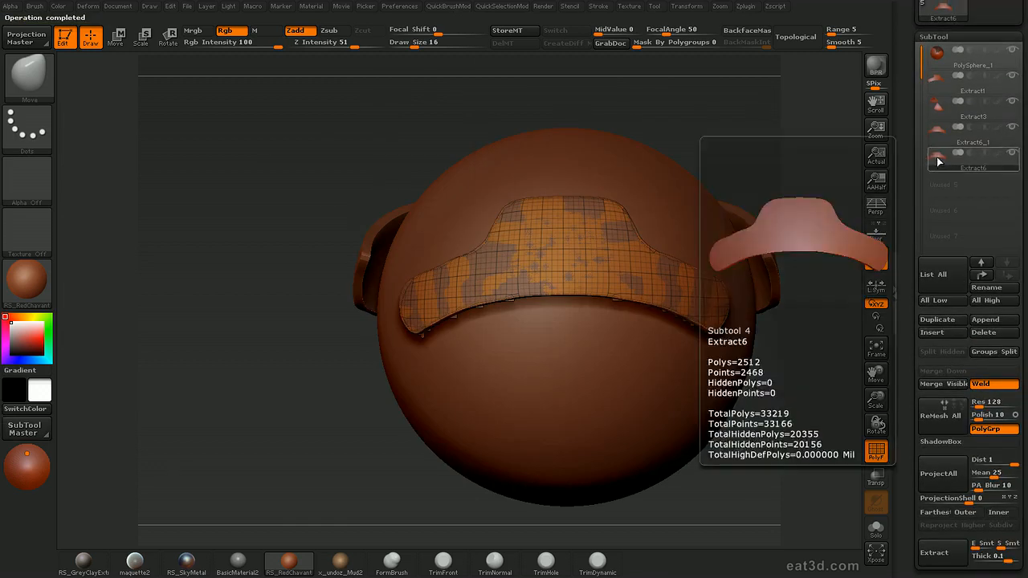
pyautogui.hotkey('alt', 's')
pyautogui.keyDown('alt'); pyautogui.moveTo(811, 300); pyautogui.dragTo(771, 269); pyautogui.keyUp('alt')
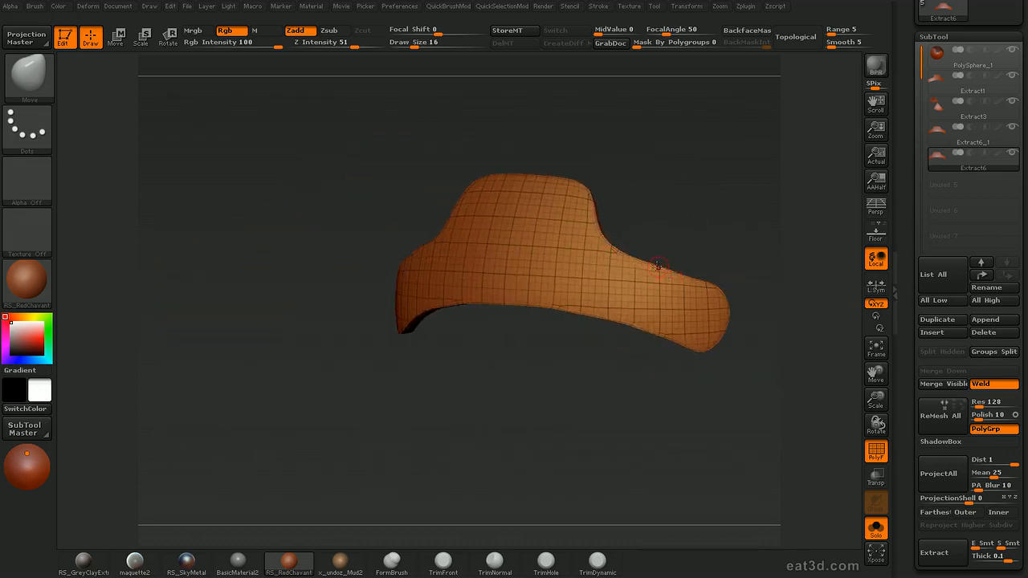
pyautogui.scroll(-5, 928, 397)
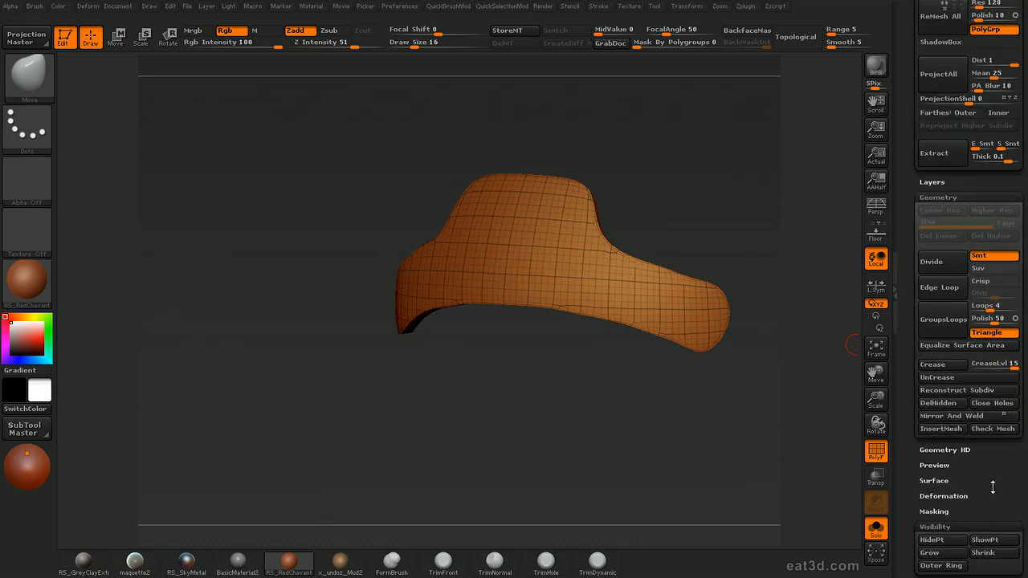
pyautogui.scroll(-2, 972, 465)
pyautogui.moveTo(993, 497); pyautogui.dragTo(993, 495)
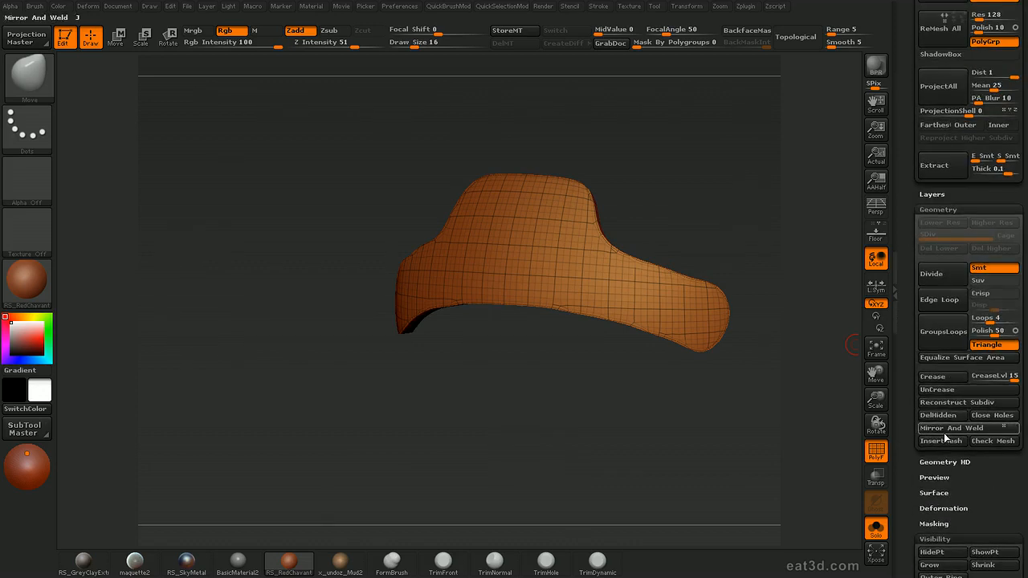
pyautogui.moveTo(753, 441); pyautogui.dragTo(693, 426)
pyautogui.hotkey('shift', 'f')
pyautogui.hotkey('shift', 'f')
pyautogui.moveTo(568, 421); pyautogui.dragTo(781, 207)
# Isolate the panel's thin border strip, subdivide it, and group its visible polygons
pyautogui.keyDown('ctrl'); pyautogui.keyDown('shift'); pyautogui.click(623, 243); pyautogui.keyUp('shift'); pyautogui.keyUp('ctrl')
pyautogui.keyDown('ctrl'); pyautogui.keyDown('shift'); pyautogui.click(768, 228); pyautogui.keyUp('shift'); pyautogui.keyUp('ctrl')
pyautogui.keyDown('ctrl'); pyautogui.keyDown('shift'); pyautogui.click(676, 255); pyautogui.keyUp('shift'); pyautogui.keyUp('ctrl')
pyautogui.moveTo(718, 228); pyautogui.dragTo(748, 222)
pyautogui.hotkey('ctrl', 'd')
pyautogui.hotkey('ctrl', 'w')
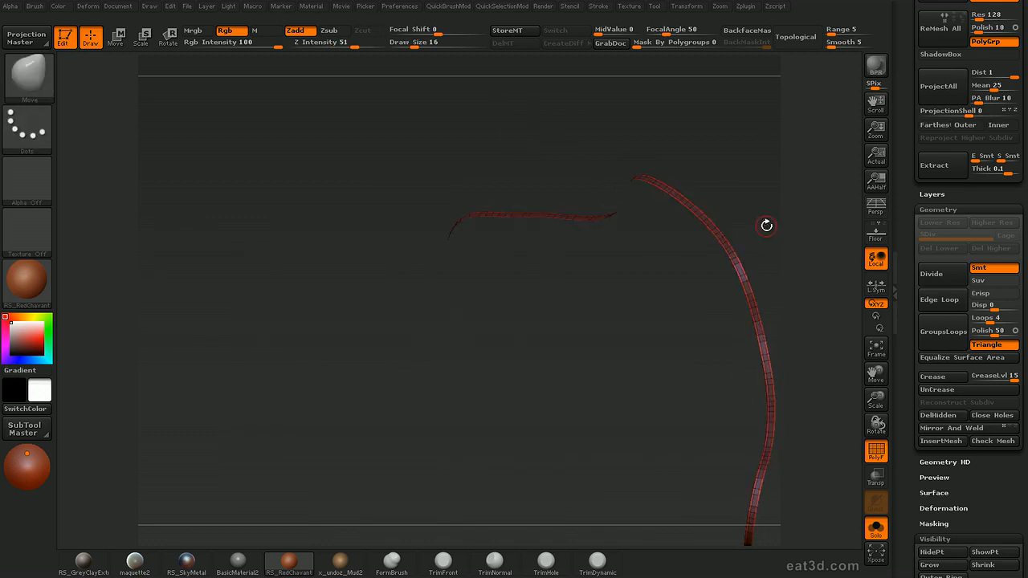
# Show the whole panel again and examine its shading and edges with the wireframe toggled off and on
pyautogui.press('1')
pyautogui.click(782, 276)
pyautogui.keyDown('ctrl'); pyautogui.keyDown('shift'); pyautogui.click(805, 197); pyautogui.keyUp('shift'); pyautogui.keyUp('ctrl')
pyautogui.hotkey('shift', 'f')
pyautogui.moveTo(805, 199)
pyautogui.keyDown('alt'); pyautogui.mouseDown()
pyautogui.moveTo(809, 249)
pyautogui.moveTo(784, 191)
pyautogui.moveTo(690, 220)
pyautogui.moveTo(749, 219)
pyautogui.moveTo(773, 197)
pyautogui.moveTo(809, 250)
pyautogui.moveTo(798, 188)
pyautogui.moveTo(786, 201)
pyautogui.mouseUp(); pyautogui.keyUp('alt')
pyautogui.hotkey('shift', 'f')
pyautogui.hotkey('shift', 'f')
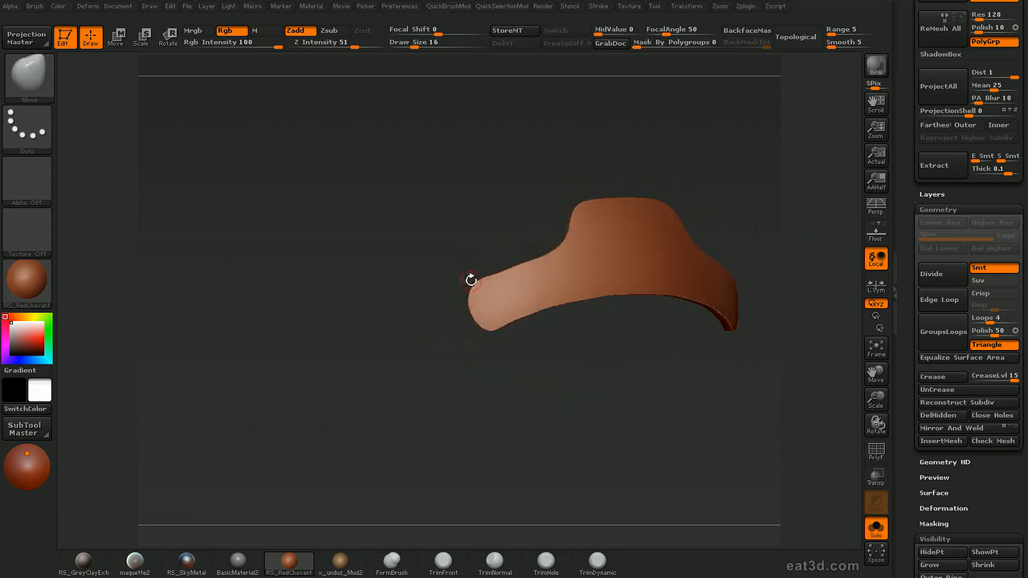
pyautogui.moveTo(559, 401)
pyautogui.mouseDown()
pyautogui.moveTo(718, 262)
pyautogui.moveTo(772, 228)
pyautogui.mouseUp()
pyautogui.hotkey('shift', 'f')
# Undo the recent subdivision and grouping changes on the panel
pyautogui.hotkey('ctrl', 'z')
pyautogui.hotkey('ctrl', 'z')
pyautogui.hotkey('ctrl', 'z')
pyautogui.hotkey('ctrl', 'z')
pyautogui.hotkey('ctrl', 'z')
pyautogui.hotkey('ctrl', 'z')
pyautogui.hotkey('ctrl', 'z')
pyautogui.moveTo(770, 231)
pyautogui.keyDown('shift'); pyautogui.mouseDown()
pyautogui.moveTo(853, 273)
pyautogui.moveTo(906, 283)
pyautogui.moveTo(909, 271)
pyautogui.mouseUp(); pyautogui.keyUp('shift')
pyautogui.hotkey('ctrl', 'z')
pyautogui.hotkey('ctrl', 'z')
pyautogui.hotkey('ctrl', 'z')
pyautogui.hotkey('ctrl', 'z')
pyautogui.moveTo(773, 296); pyautogui.dragTo(806, 257)
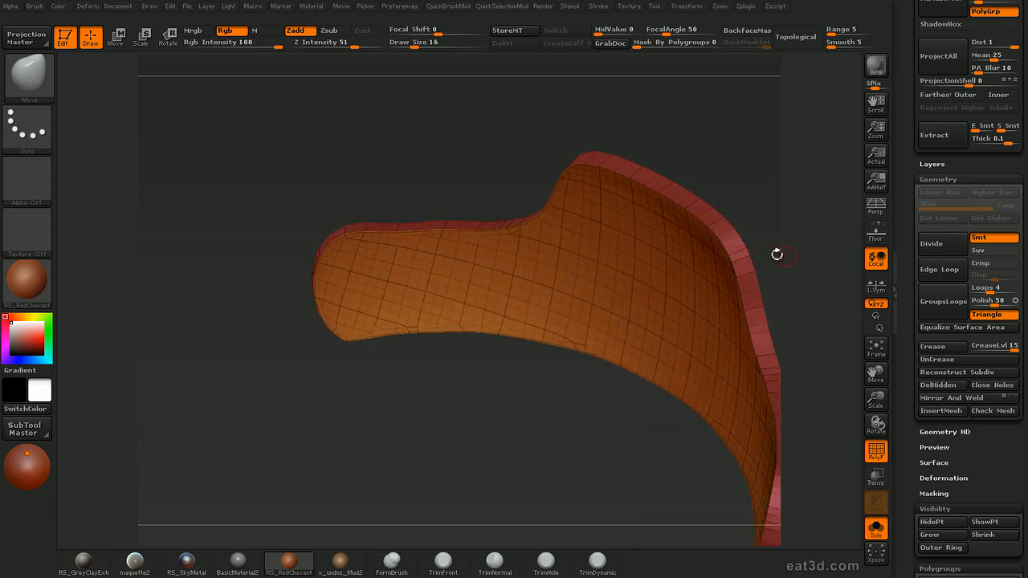
# Try adding GroupsLoops to the panel with 4 loops and polish 50, and undo the result
pyautogui.moveTo(757, 215); pyautogui.dragTo(704, 160)
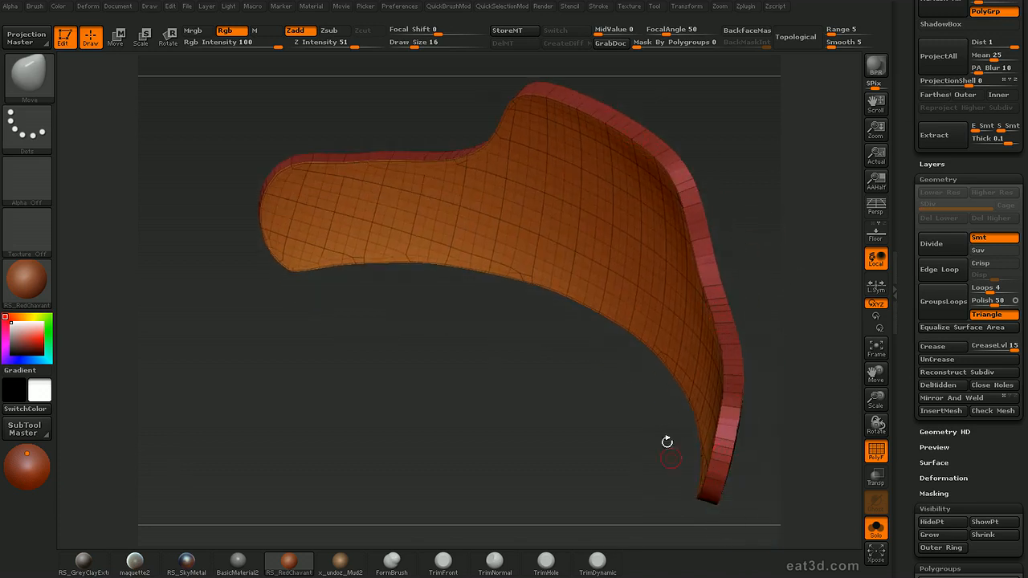
pyautogui.moveTo(792, 251); pyautogui.dragTo(692, 439)
pyautogui.click(922, 295)
pyautogui.hotkey('shift', 'f')
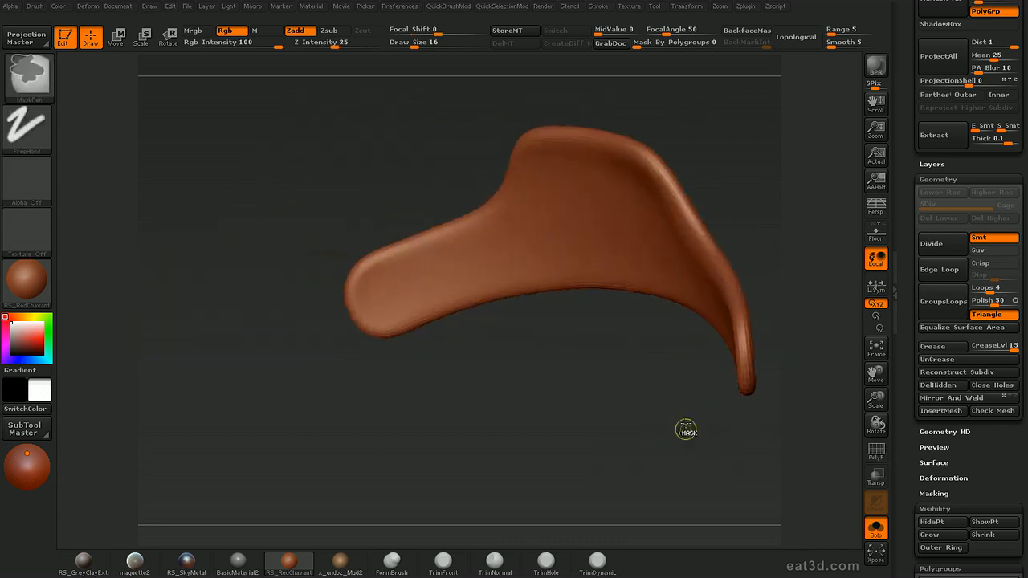
pyautogui.hotkey('ctrl', 'z')
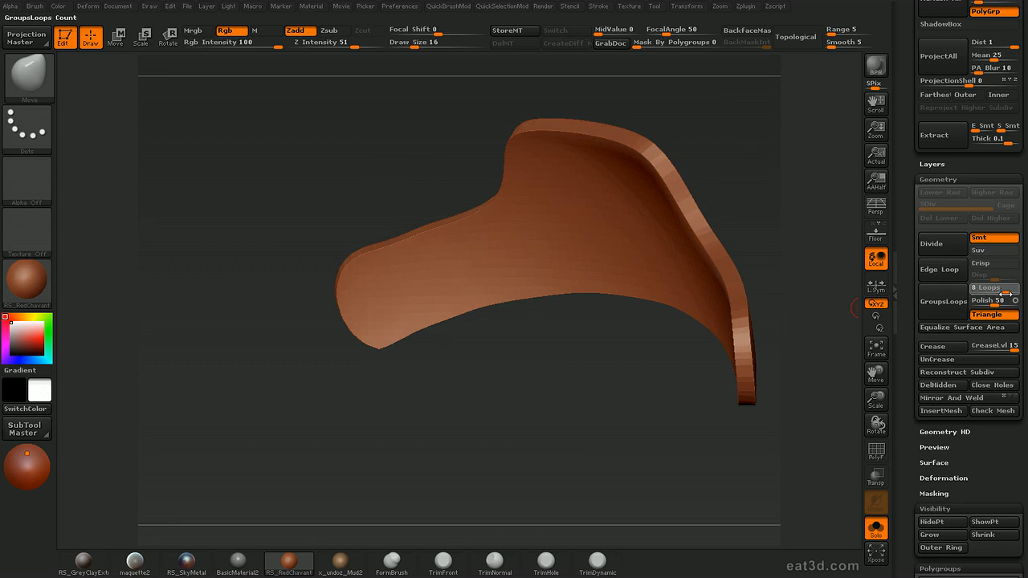
# Add GroupsLoops to the panel with 8 loops and polish 23, checking the edges with the wireframe on and off
pyautogui.click(991, 303)
pyautogui.click(944, 304)
pyautogui.moveTo(814, 361)
pyautogui.keyDown('alt'); pyautogui.mouseDown()
pyautogui.moveTo(819, 329)
pyautogui.moveTo(811, 348)
pyautogui.moveTo(534, 245)
pyautogui.moveTo(762, 399)
pyautogui.moveTo(472, 183)
pyautogui.moveTo(744, 403)
pyautogui.moveTo(746, 380)
pyautogui.mouseUp(); pyautogui.keyUp('alt')
pyautogui.hotkey('shift', 'f')
pyautogui.moveTo(747, 380); pyautogui.dragTo(780, 441)
pyautogui.hotkey('shift', 'f')
pyautogui.moveTo(780, 441); pyautogui.dragTo(766, 382)
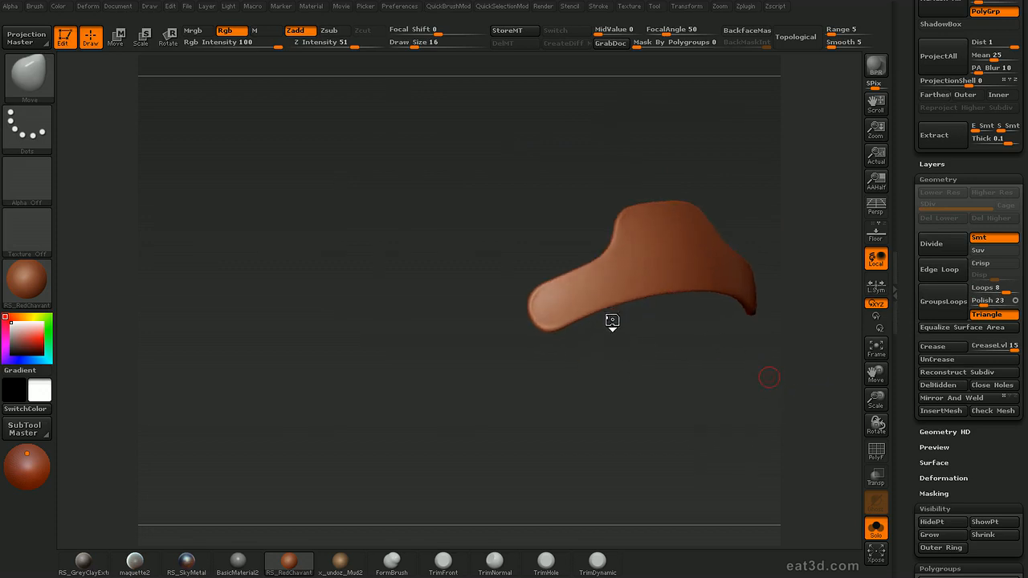
# Choose the ClipCurve brush and clip the rounded end of the panel's side arm to a straight, slanted edge
pyautogui.press('b')
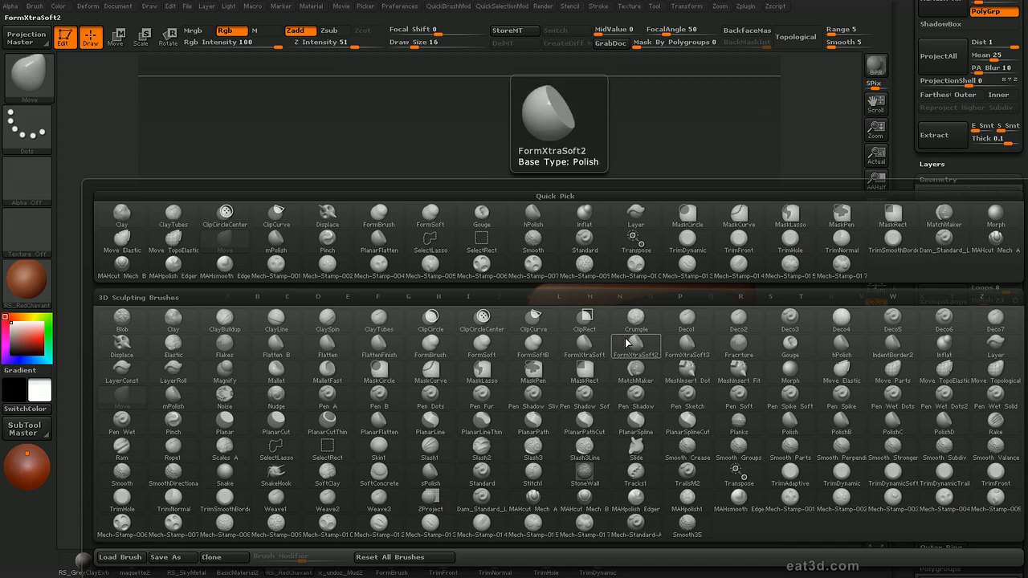
pyautogui.press('c')
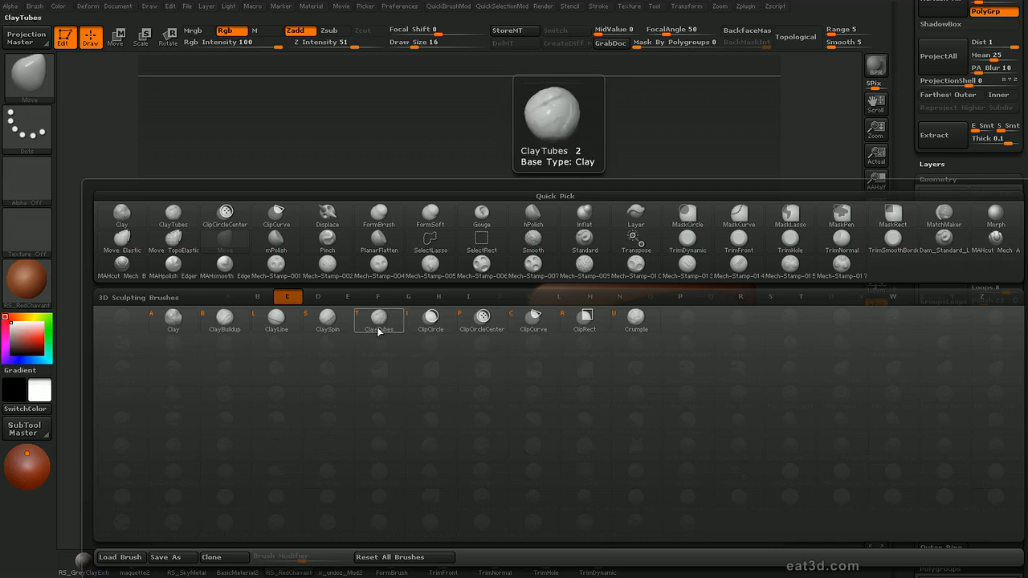
pyautogui.click(531, 326)
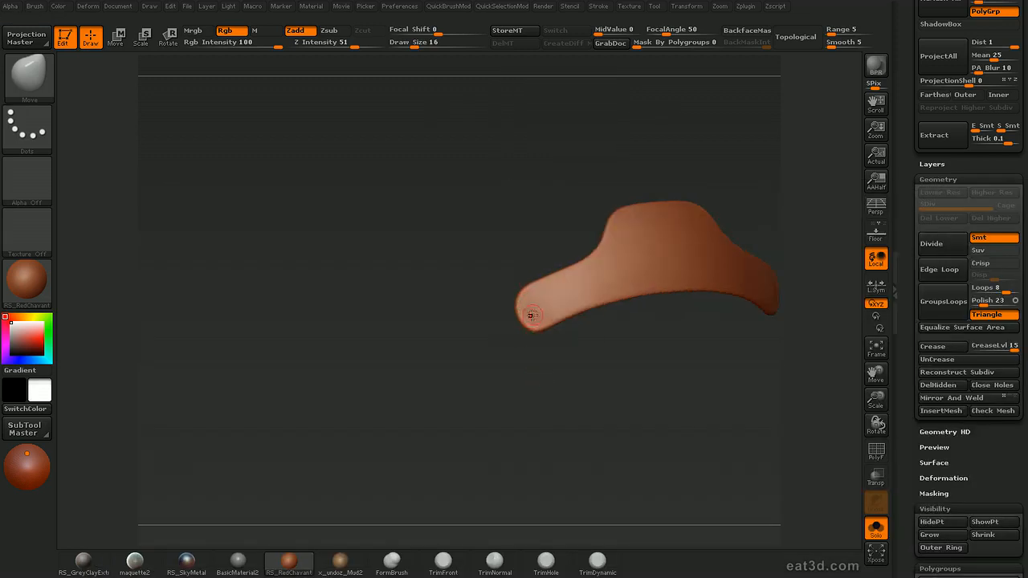
pyautogui.moveTo(557, 379); pyautogui.dragTo(539, 356)
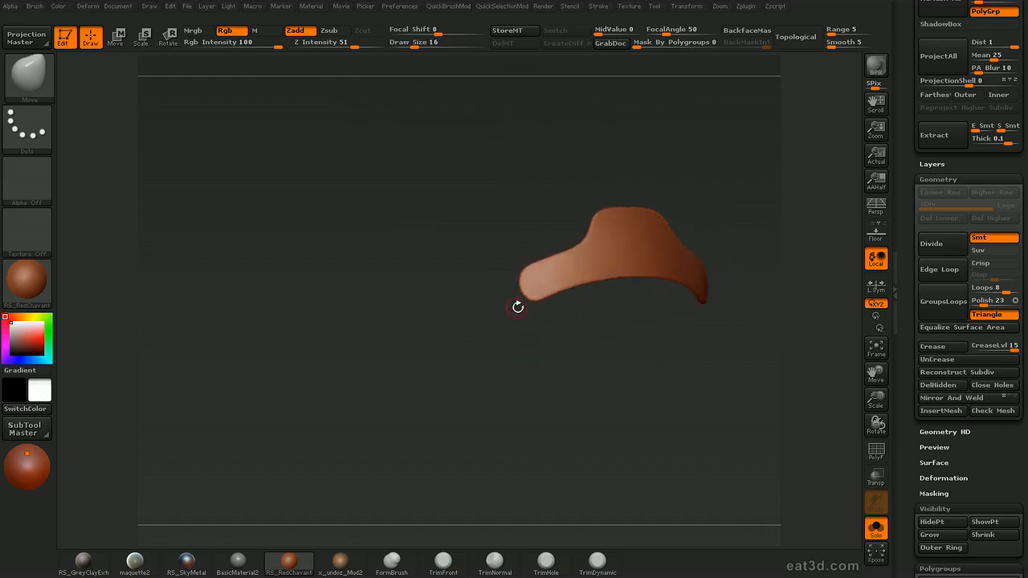
pyautogui.keyDown('ctrl'); pyautogui.keyDown('shift'); pyautogui.moveTo(543, 335); pyautogui.dragTo(513, 222); pyautogui.keyUp('shift'); pyautogui.keyUp('ctrl')
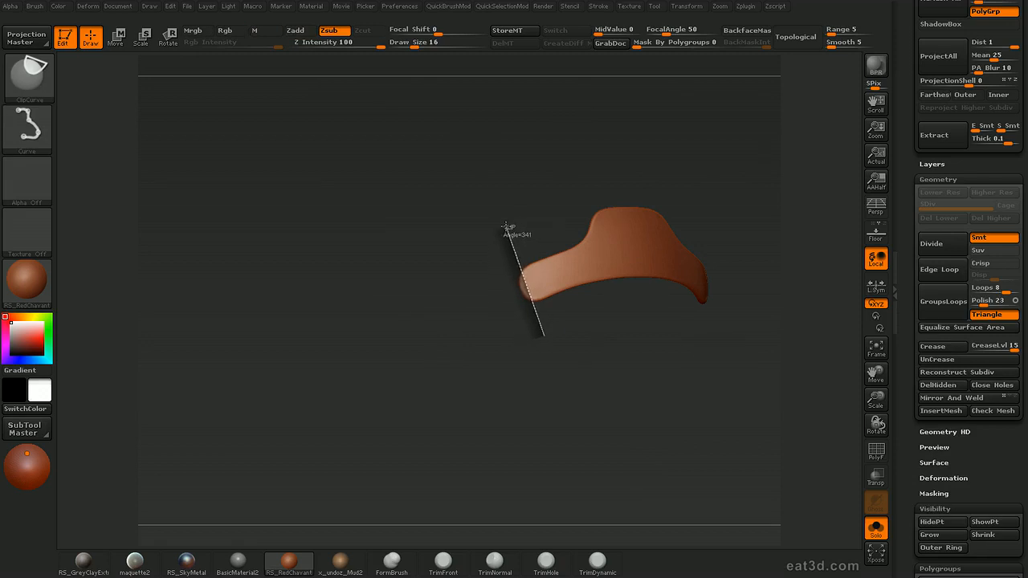
pyautogui.keyDown('ctrl'); pyautogui.keyDown('shift'); pyautogui.moveTo(505, 227); pyautogui.dragTo(504, 226); pyautogui.keyUp('shift'); pyautogui.keyUp('ctrl')
pyautogui.moveTo(543, 358)
pyautogui.keyDown('alt'); pyautogui.mouseDown()
pyautogui.moveTo(560, 404)
pyautogui.moveTo(571, 367)
pyautogui.moveTo(544, 375)
pyautogui.moveTo(537, 337)
pyautogui.moveTo(526, 353)
pyautogui.mouseUp(); pyautogui.keyUp('alt')
pyautogui.moveTo(485, 317)
pyautogui.keyDown('ctrl'); pyautogui.keyDown('shift'); pyautogui.mouseDown()
pyautogui.moveTo(448, 238)
pyautogui.moveTo(449, 251)
pyautogui.mouseUp(); pyautogui.keyUp('shift'); pyautogui.keyUp('ctrl')
pyautogui.moveTo(464, 342); pyautogui.dragTo(474, 331)
pyautogui.moveTo(477, 320)
pyautogui.keyDown('ctrl'); pyautogui.keyDown('shift'); pyautogui.mouseDown()
pyautogui.moveTo(445, 268)
pyautogui.moveTo(467, 351)
pyautogui.mouseUp(); pyautogui.keyUp('shift'); pyautogui.keyUp('ctrl')
# Clip the panel's upper arm contour straight and trim its top edge along a shallow curve
pyautogui.keyDown('ctrl'); pyautogui.keyDown('shift'); pyautogui.moveTo(399, 287); pyautogui.dragTo(501, 239); pyautogui.keyUp('shift'); pyautogui.keyUp('ctrl')
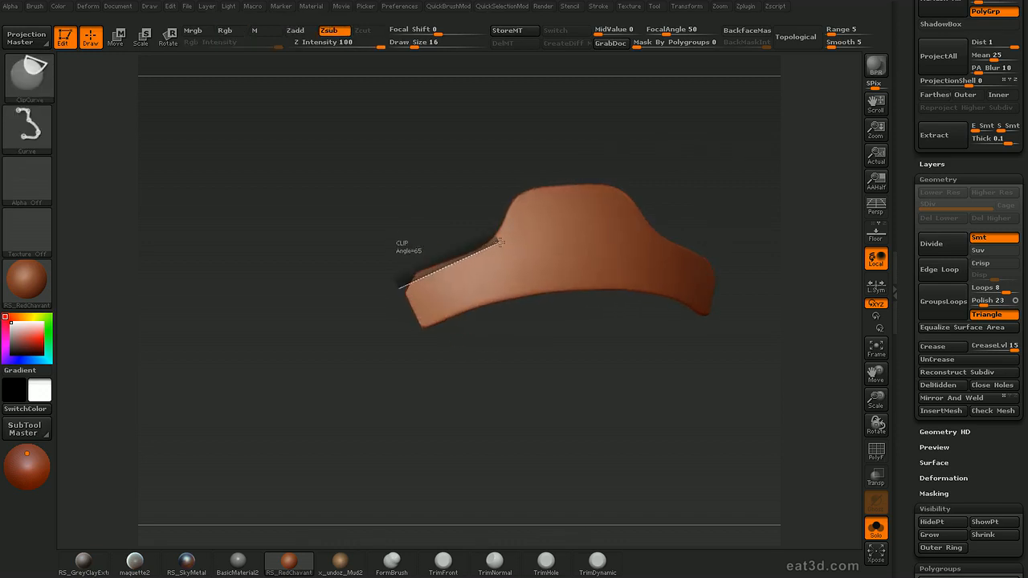
pyautogui.keyDown('ctrl'); pyautogui.keyDown('shift'); pyautogui.moveTo(537, 154); pyautogui.dragTo(581, 153); pyautogui.keyUp('shift'); pyautogui.keyUp('ctrl')
pyautogui.keyDown('ctrl'); pyautogui.keyDown('shift'); pyautogui.moveTo(472, 177); pyautogui.dragTo(544, 163); pyautogui.keyUp('shift'); pyautogui.keyUp('ctrl')
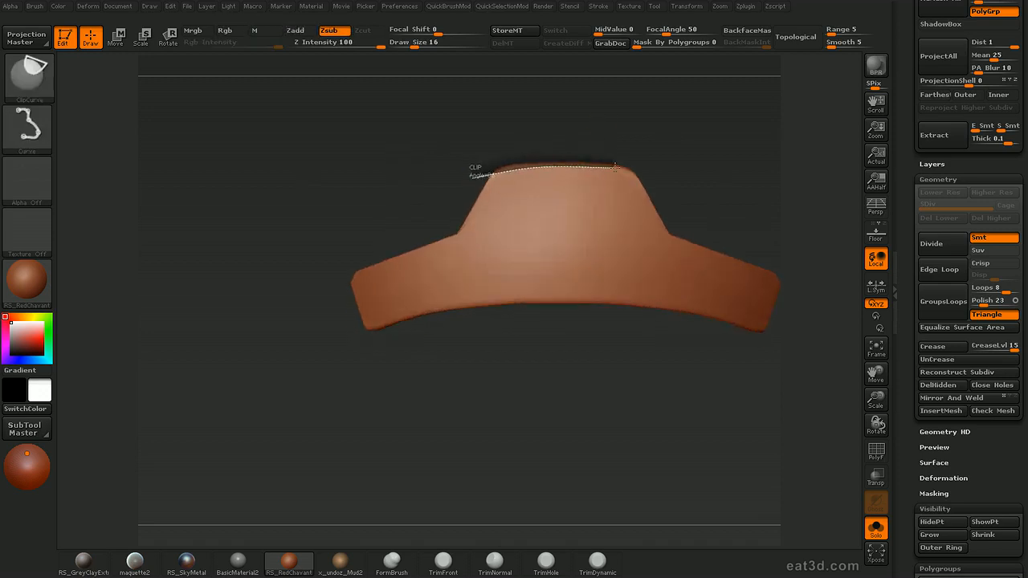
pyautogui.keyDown('ctrl'); pyautogui.keyDown('shift'); pyautogui.moveTo(611, 169); pyautogui.dragTo(613, 169); pyautogui.keyUp('shift'); pyautogui.keyUp('ctrl')
# Clip the panel's lower edge along a smooth curve running from one arm end to the other
pyautogui.keyDown('ctrl'); pyautogui.keyDown('shift'); pyautogui.moveTo(737, 318); pyautogui.dragTo(792, 340); pyautogui.keyUp('shift'); pyautogui.keyUp('ctrl')
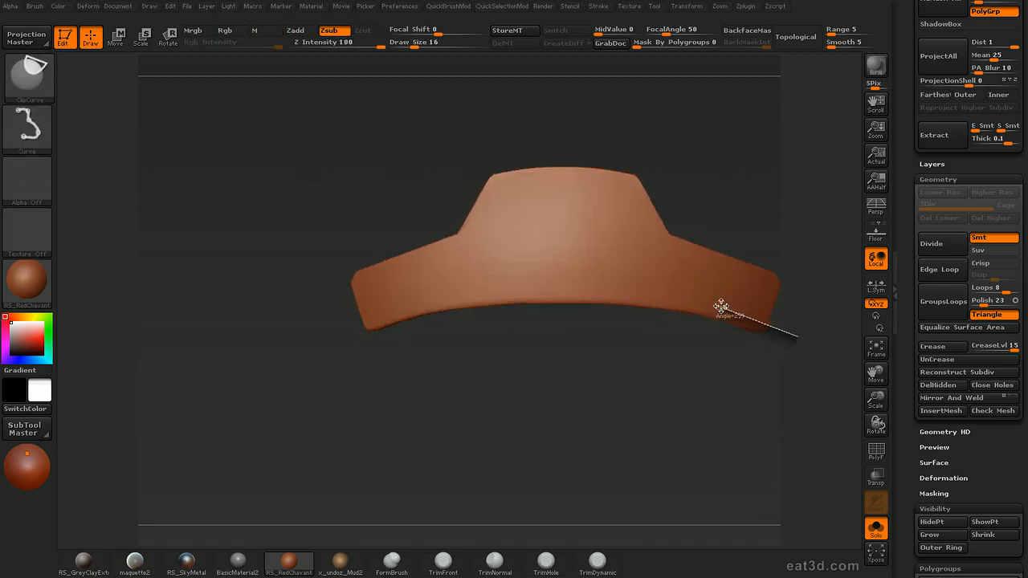
pyautogui.moveTo(715, 310)
pyautogui.keyDown('ctrl'); pyautogui.keyDown('shift'); pyautogui.mouseDown()
pyautogui.moveTo(506, 292)
pyautogui.moveTo(615, 295)
pyautogui.mouseUp(); pyautogui.keyUp('shift'); pyautogui.keyUp('ctrl')
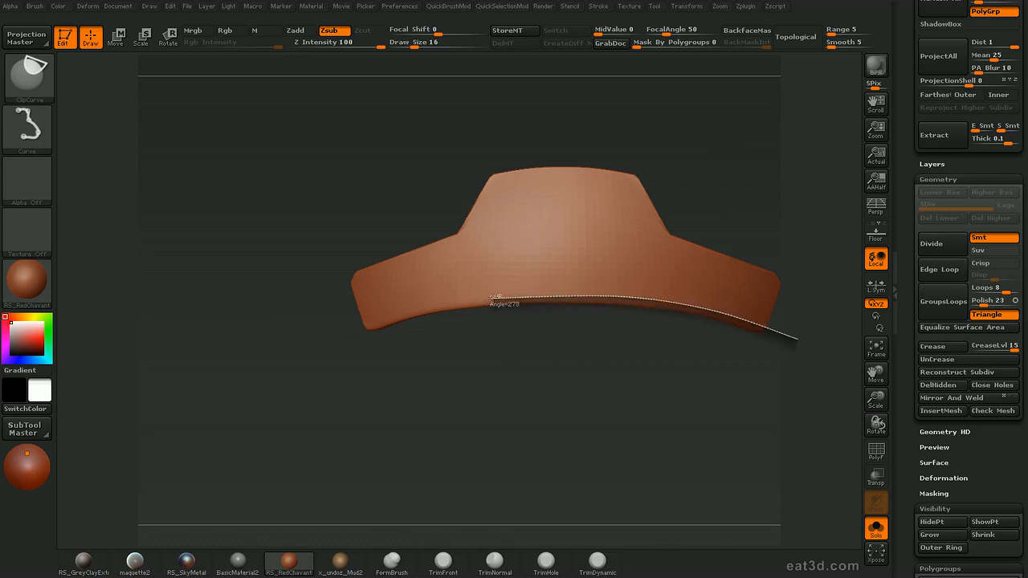
pyautogui.keyDown('ctrl'); pyautogui.keyDown('shift'); pyautogui.moveTo(487, 298); pyautogui.dragTo(485, 300); pyautogui.keyUp('shift'); pyautogui.keyUp('ctrl')
pyautogui.moveTo(557, 418)
pyautogui.mouseDown()
pyautogui.moveTo(539, 383)
pyautogui.moveTo(552, 370)
pyautogui.moveTo(559, 408)
pyautogui.mouseUp()
pyautogui.moveTo(559, 408)
pyautogui.mouseDown()
pyautogui.moveTo(540, 302)
pyautogui.moveTo(571, 388)
pyautogui.moveTo(551, 365)
pyautogui.mouseUp()
# Switch to the hPolish brush and examine the clipped panel's edges, alone and together with the rest of the helmet
pyautogui.press('b')
pyautogui.press('h')
pyautogui.press('p')
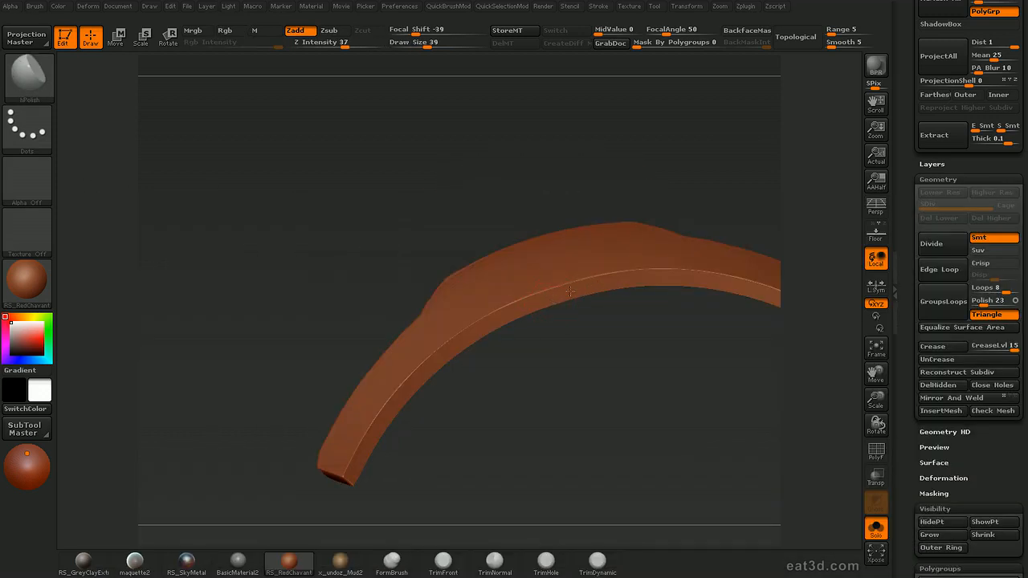
pyautogui.moveTo(619, 349); pyautogui.dragTo(613, 274)
pyautogui.moveTo(628, 360); pyautogui.dragTo(751, 211)
pyautogui.hotkey('shift', 'f')
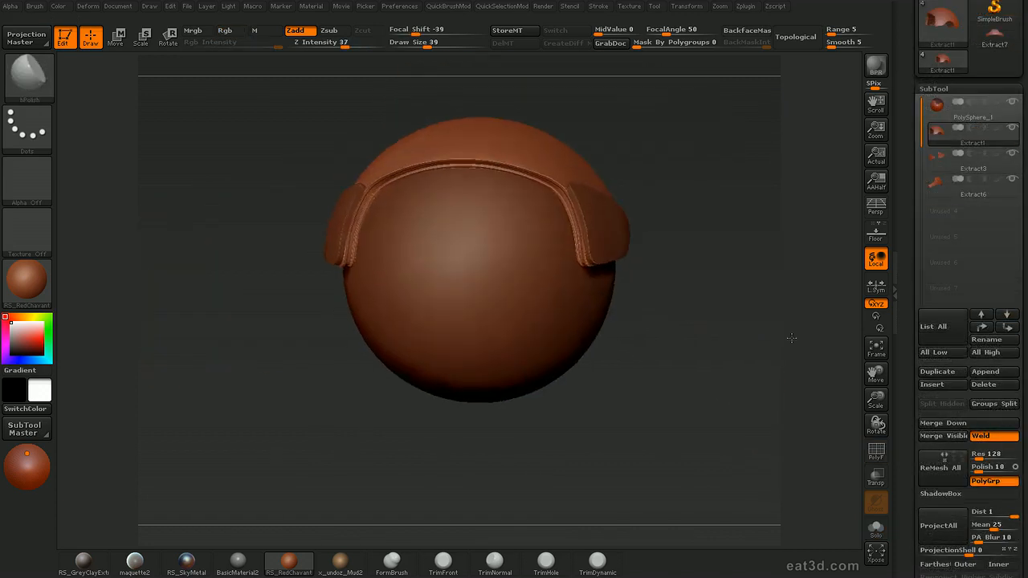
pyautogui.moveTo(763, 329)
pyautogui.mouseDown()
pyautogui.moveTo(822, 326)
pyautogui.moveTo(763, 335)
pyautogui.moveTo(776, 313)
pyautogui.moveTo(787, 355)
pyautogui.moveTo(775, 365)
pyautogui.moveTo(766, 338)
pyautogui.moveTo(789, 342)
pyautogui.moveTo(765, 345)
pyautogui.mouseUp()
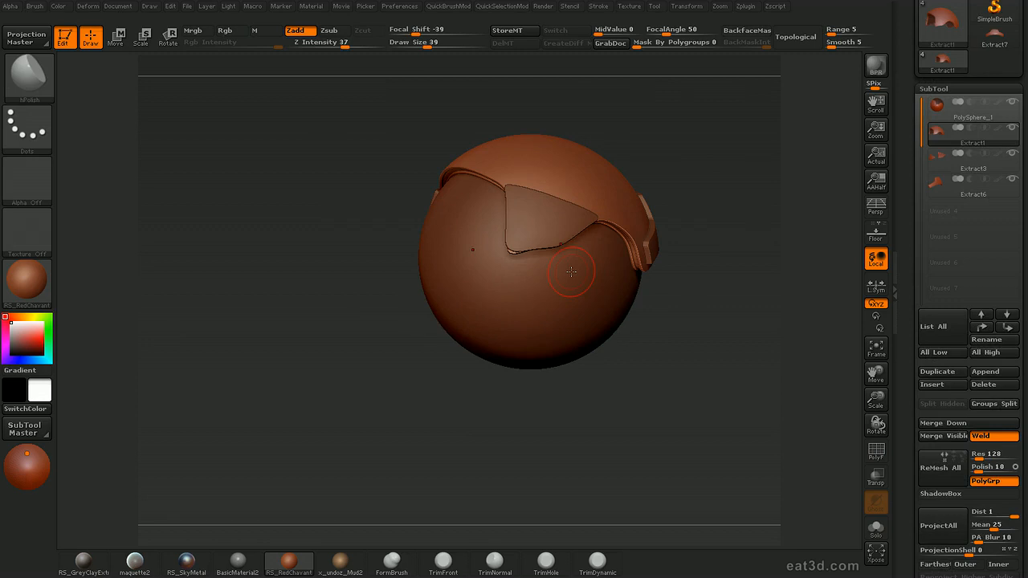
pyautogui.moveTo(747, 316); pyautogui.dragTo(795, 302)
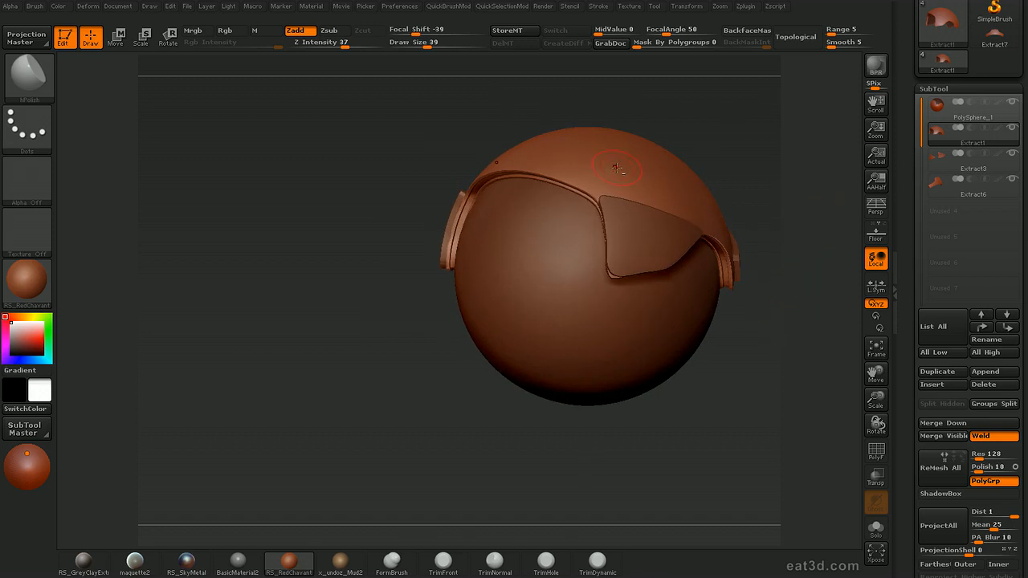
pyautogui.moveTo(770, 185); pyautogui.dragTo(846, 138)
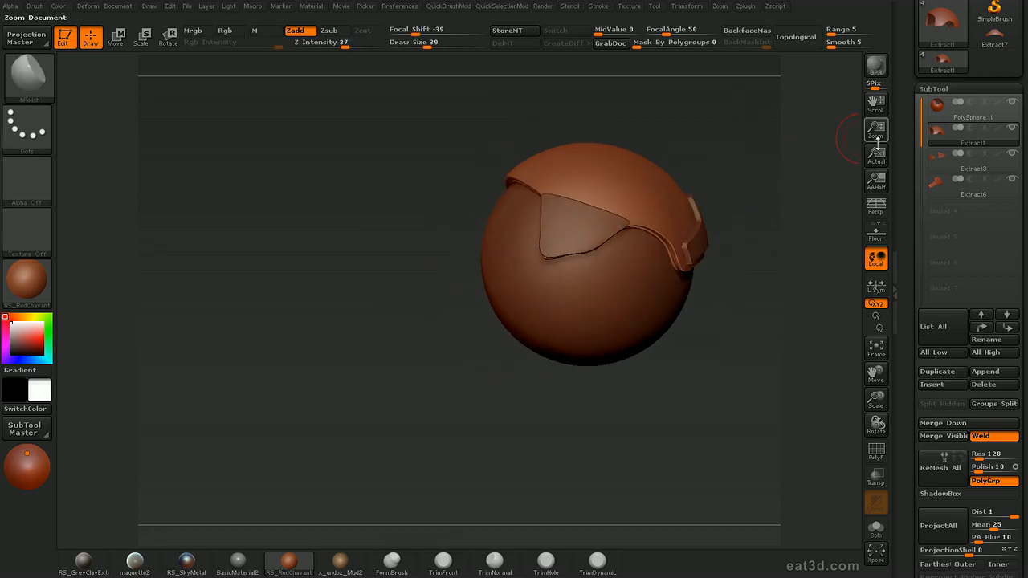
# Move the Extract1 subtool to the end of the subtool list and duplicate it
pyautogui.hotkey('ctrl', 'Down')
pyautogui.hotkey('ctrl', 'Down')
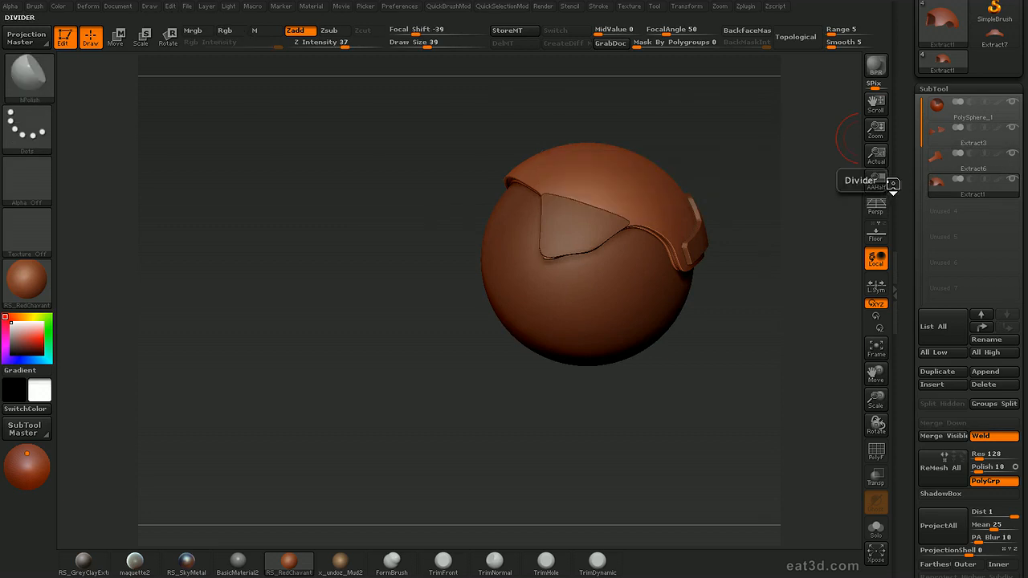
pyautogui.moveTo(758, 211); pyautogui.dragTo(720, 207)
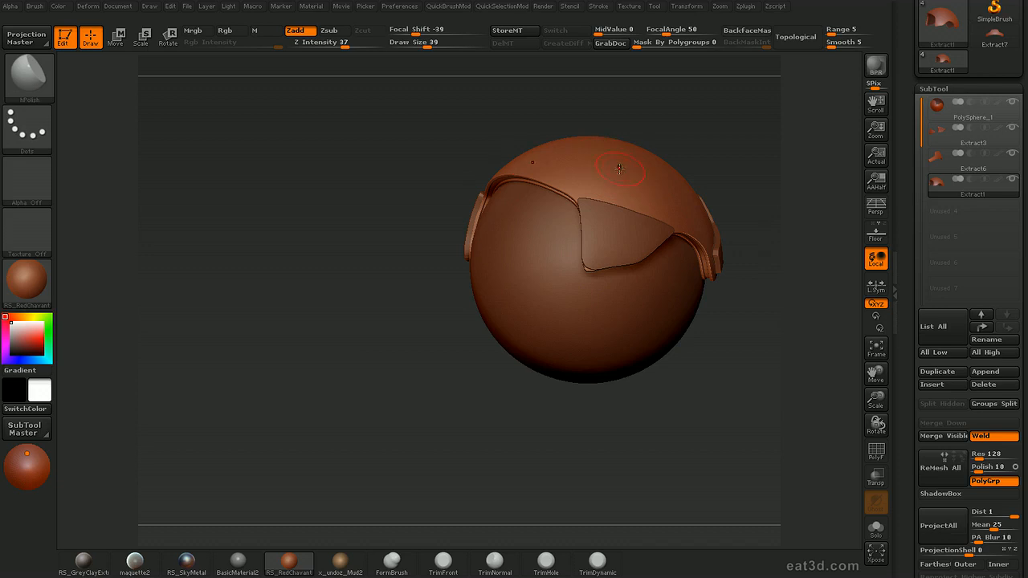
pyautogui.moveTo(749, 184); pyautogui.dragTo(832, 301)
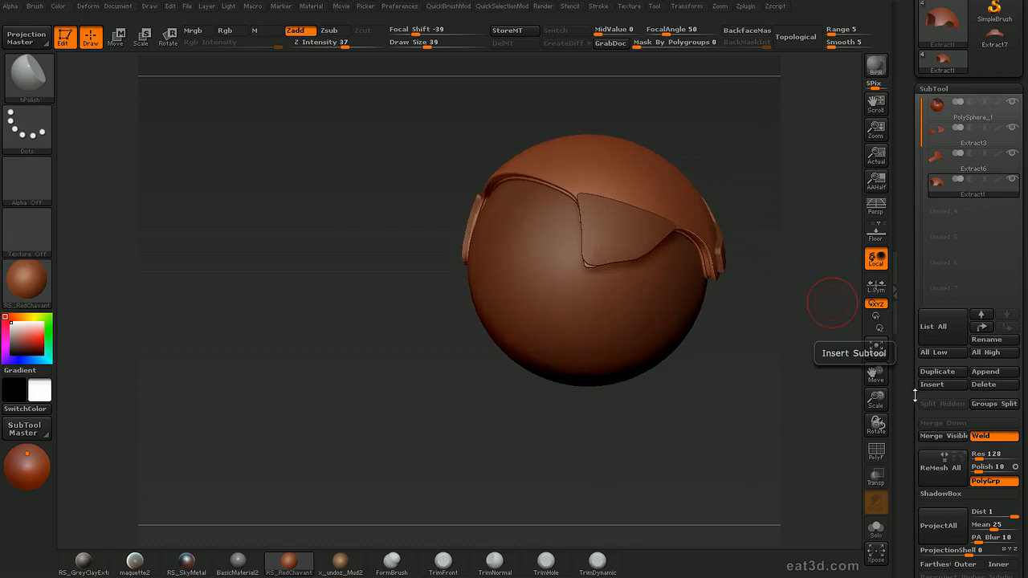
pyautogui.click(942, 372)
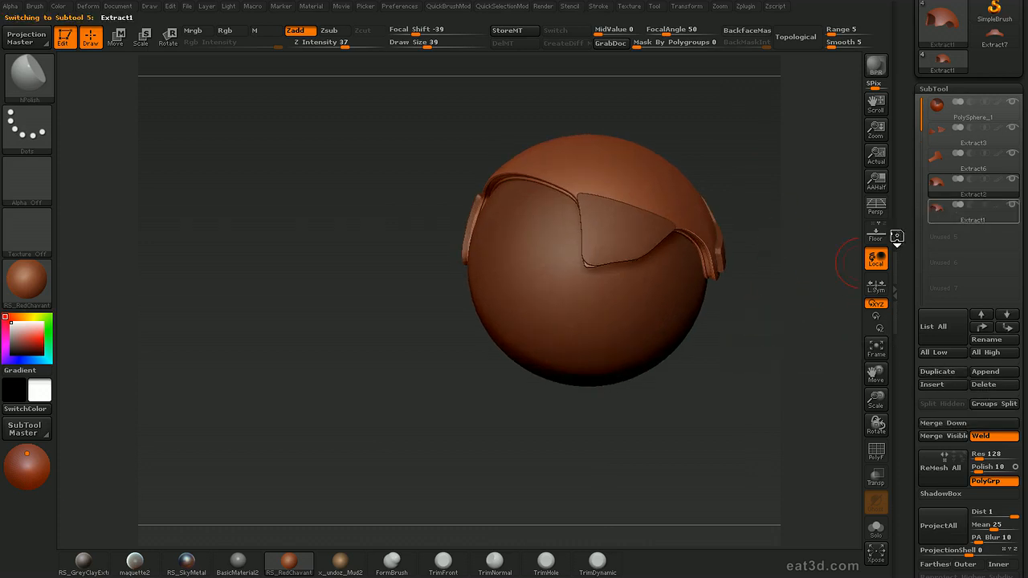
# Turn on ShadowBox for the duplicated Extract1 subtool, clear its masks, and show the other subtools as transparent ghosts without perspective
pyautogui.moveTo(757, 340); pyautogui.dragTo(878, 388)
pyautogui.moveTo(911, 435); pyautogui.dragTo(912, 371)
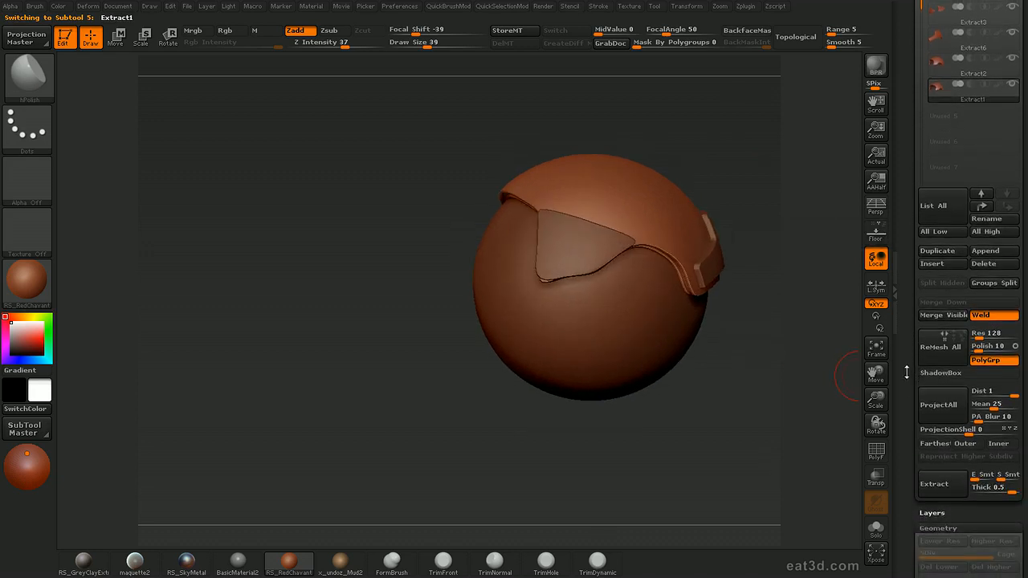
pyautogui.scroll(-1, 932, 357)
pyautogui.click(944, 353)
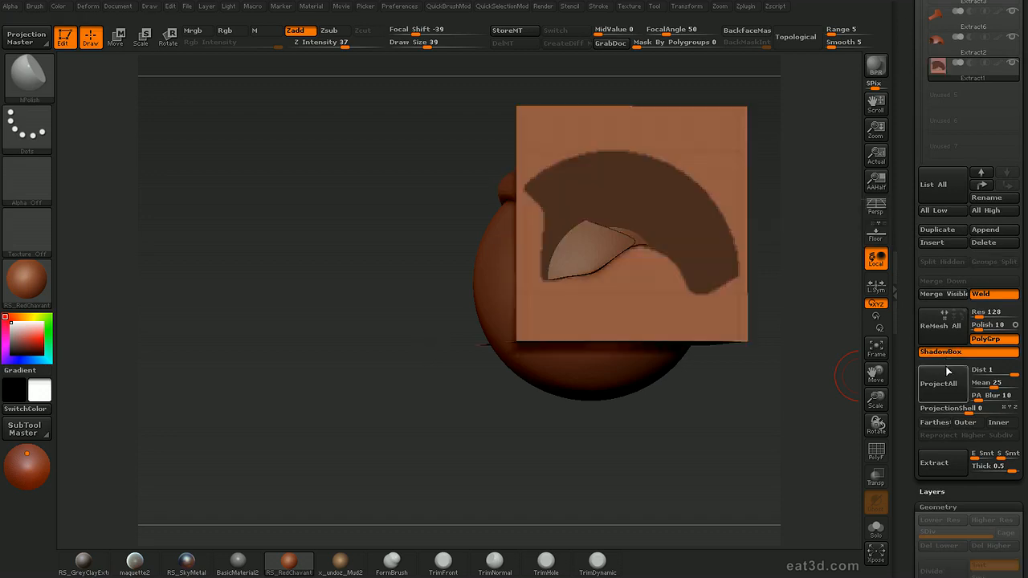
pyautogui.moveTo(777, 437)
pyautogui.mouseDown()
pyautogui.moveTo(773, 467)
pyautogui.moveTo(779, 436)
pyautogui.moveTo(769, 424)
pyautogui.moveTo(784, 410)
pyautogui.moveTo(774, 434)
pyautogui.moveTo(787, 421)
pyautogui.moveTo(755, 414)
pyautogui.moveTo(680, 323)
pyautogui.mouseUp()
pyautogui.press('p')
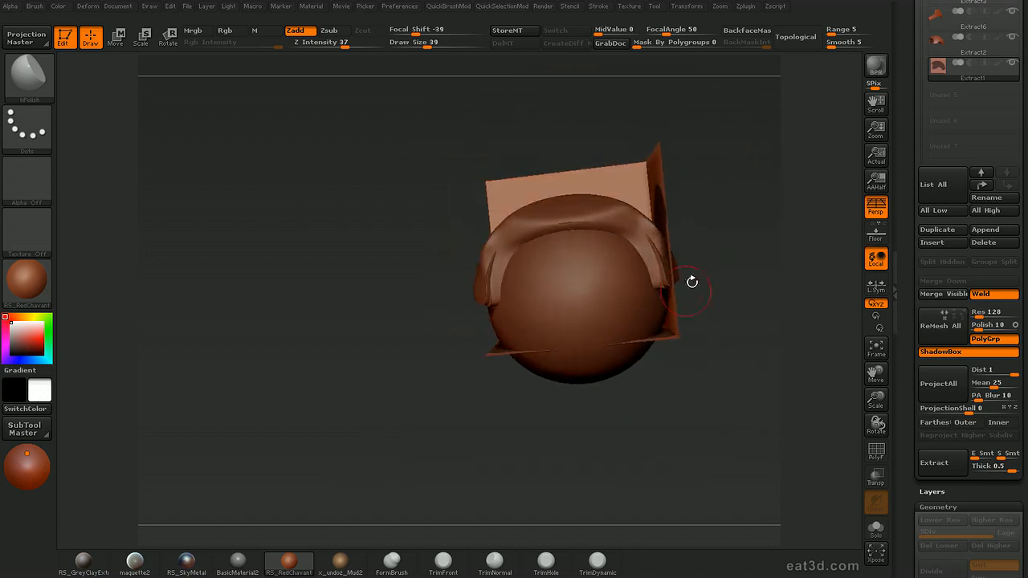
pyautogui.hotkey('ctrl', 'z')
pyautogui.moveTo(778, 275); pyautogui.dragTo(774, 284)
pyautogui.hotkey('ctrl', 't')
pyautogui.click(882, 201)
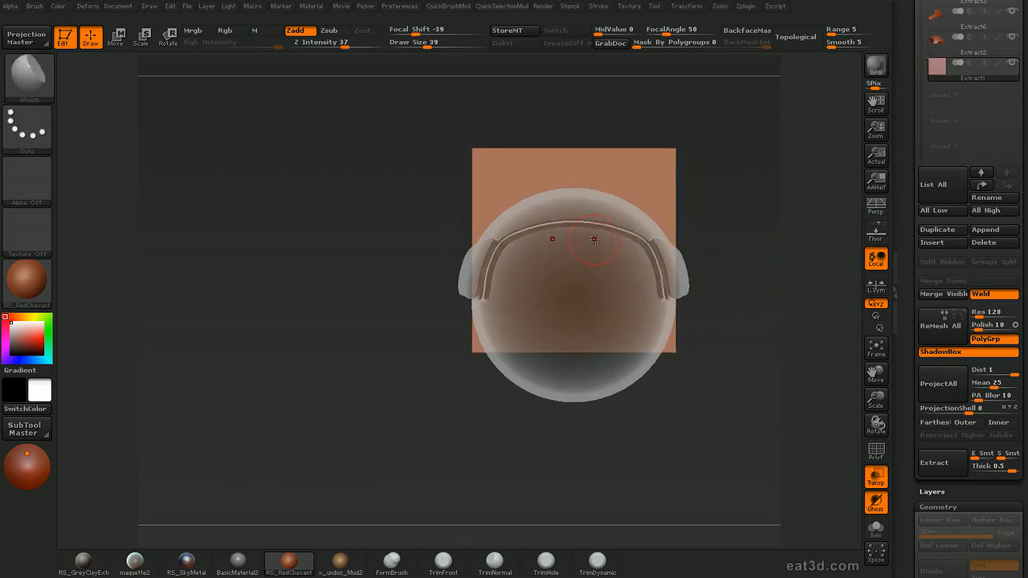
# Mask a small tapered block shape on the ShadowBox back plane at the centre of the helmet rim, using draw size 24
pyautogui.moveTo(764, 223); pyautogui.dragTo(787, 249)
pyautogui.click(876, 476)
pyautogui.click(876, 476)
pyautogui.keyDown('shift'); pyautogui.moveTo(805, 425); pyautogui.dragTo(759, 354); pyautogui.keyUp('shift')
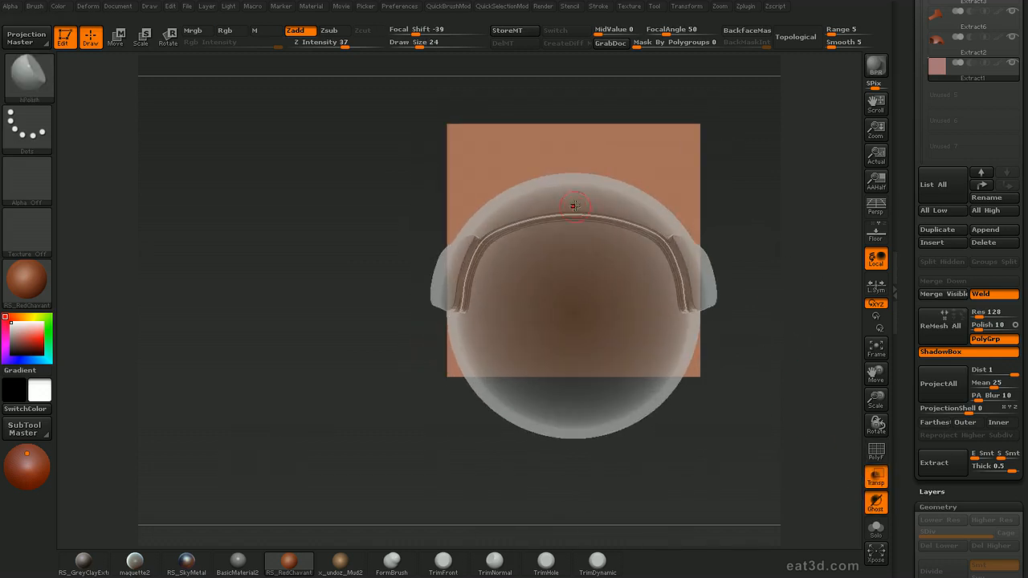
pyautogui.press('s')
pyautogui.click(583, 224)
pyautogui.press('s')
pyautogui.click(575, 241)
pyautogui.moveTo(715, 158)
pyautogui.mouseDown()
pyautogui.moveTo(785, 156)
pyautogui.moveTo(729, 162)
pyautogui.mouseUp()
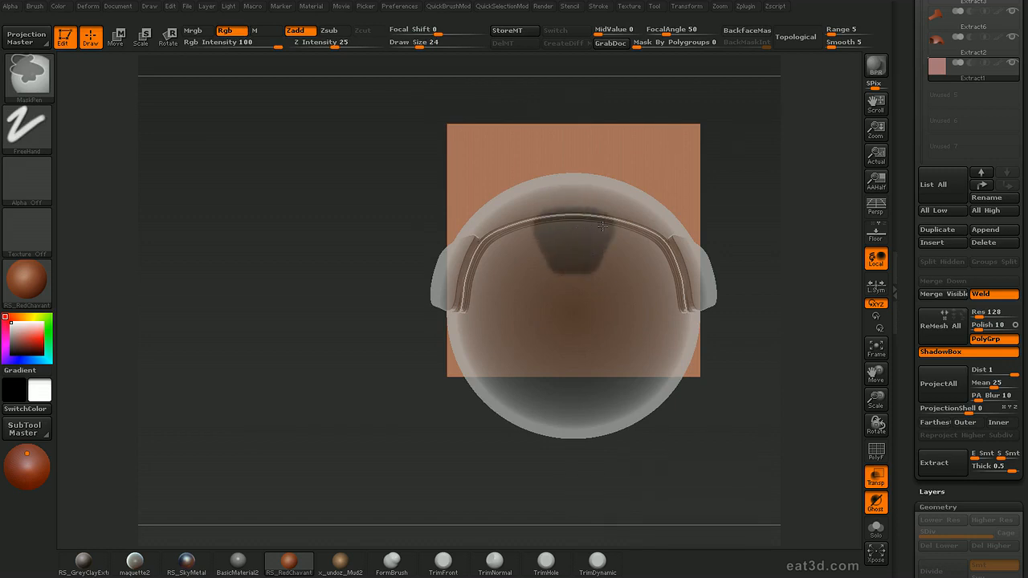
pyautogui.moveTo(723, 225)
pyautogui.mouseDown()
pyautogui.moveTo(838, 186)
pyautogui.moveTo(750, 182)
pyautogui.moveTo(764, 197)
pyautogui.moveTo(681, 214)
pyautogui.moveTo(741, 193)
pyautogui.moveTo(718, 201)
pyautogui.moveTo(721, 214)
pyautogui.moveTo(781, 196)
pyautogui.mouseUp()
# Mask the block's side profile on the ShadowBox side plane where it meets the helmet rim
pyautogui.press('ctrl')
pyautogui.keyDown('alt'); pyautogui.moveTo(532, 420); pyautogui.dragTo(515, 181); pyautogui.keyUp('alt')
pyautogui.moveTo(742, 193); pyautogui.dragTo(785, 176)
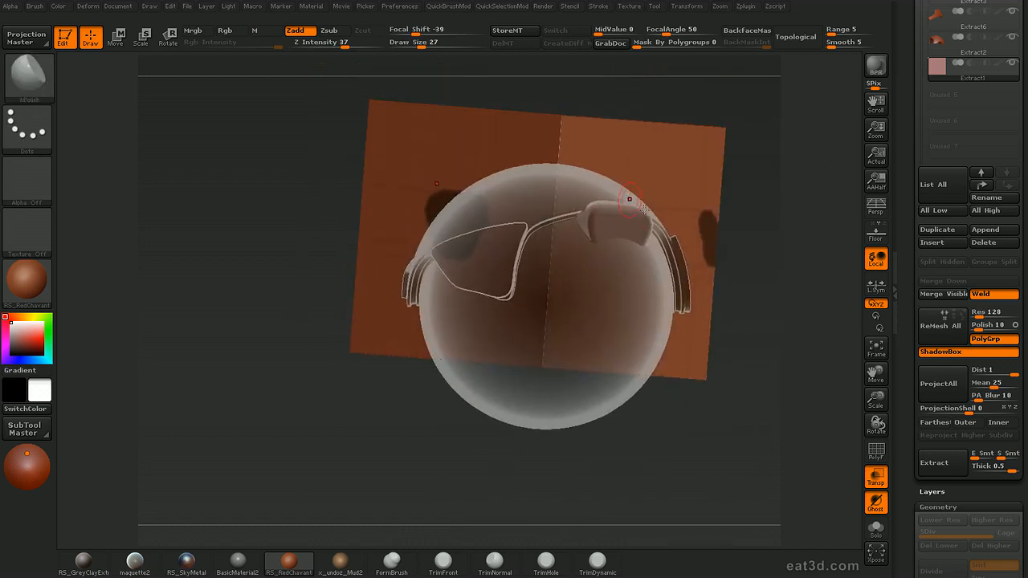
pyautogui.moveTo(731, 238); pyautogui.dragTo(761, 175)
# Turn off ShadowBox and transparency to examine the generated block against the helmet, and reopen ShadowBox
pyautogui.click(941, 353)
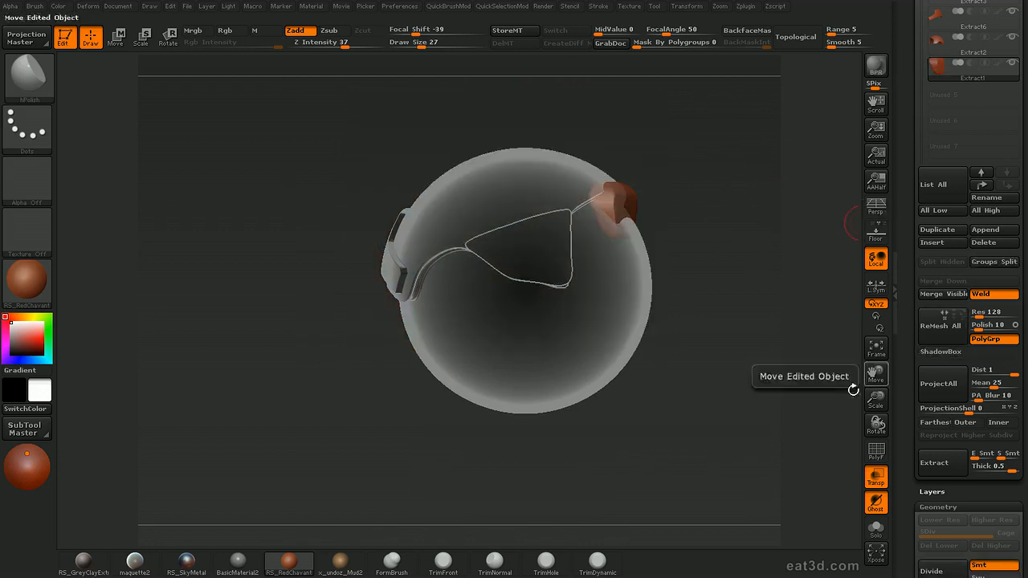
pyautogui.hotkey('shift', 't')
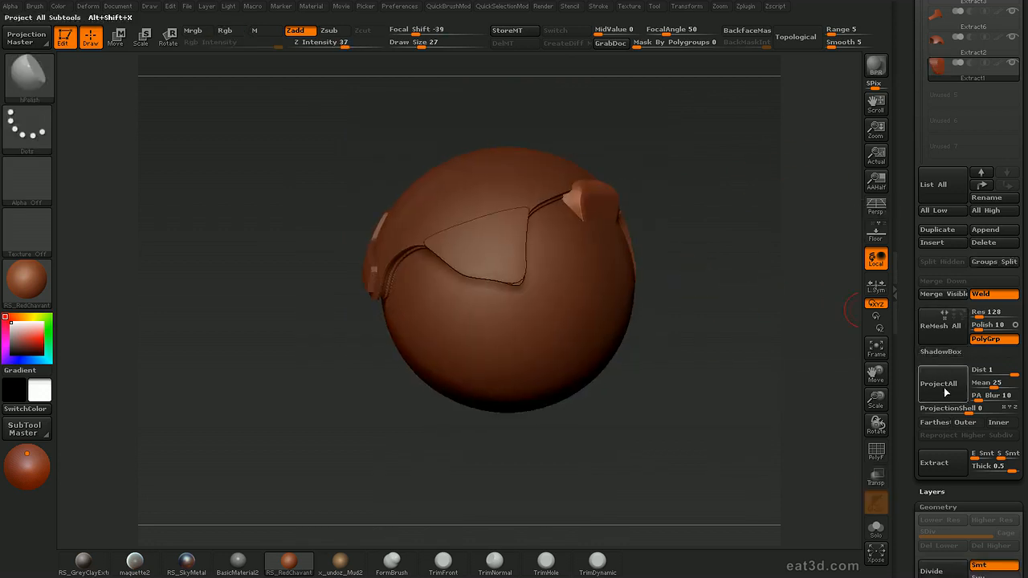
pyautogui.click(941, 352)
pyautogui.moveTo(771, 358); pyautogui.dragTo(680, 422)
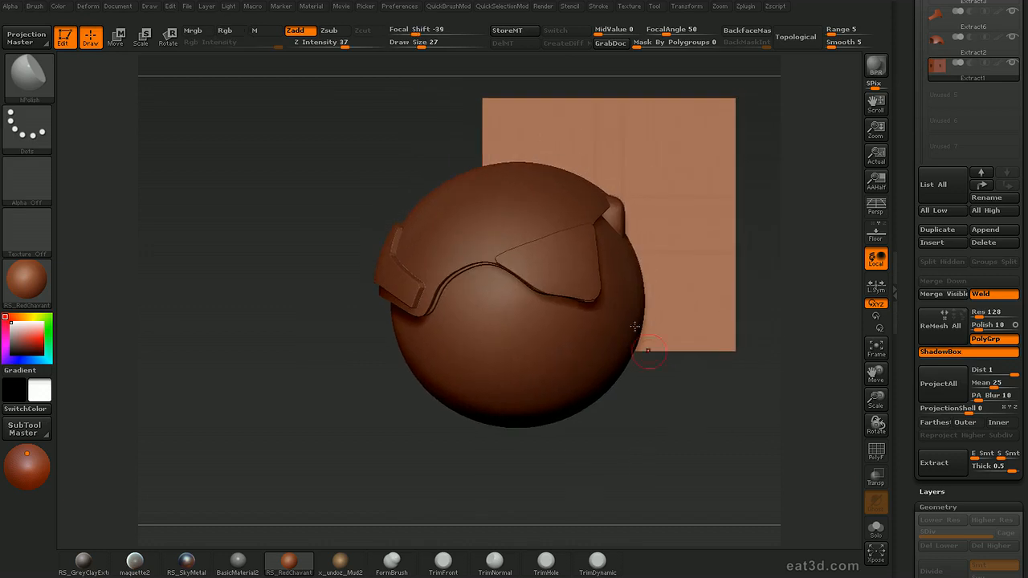
# Restore the transparent view and refine the block's mask on the ShadowBox side plane
pyautogui.moveTo(810, 266)
pyautogui.mouseDown()
pyautogui.moveTo(757, 300)
pyautogui.moveTo(787, 242)
pyautogui.moveTo(822, 248)
pyautogui.moveTo(780, 255)
pyautogui.moveTo(824, 249)
pyautogui.moveTo(817, 278)
pyautogui.mouseUp()
pyautogui.hotkey('shift', 't')
pyautogui.keyDown('ctrl'); pyautogui.moveTo(630, 234); pyautogui.dragTo(632, 233); pyautogui.keyUp('ctrl')
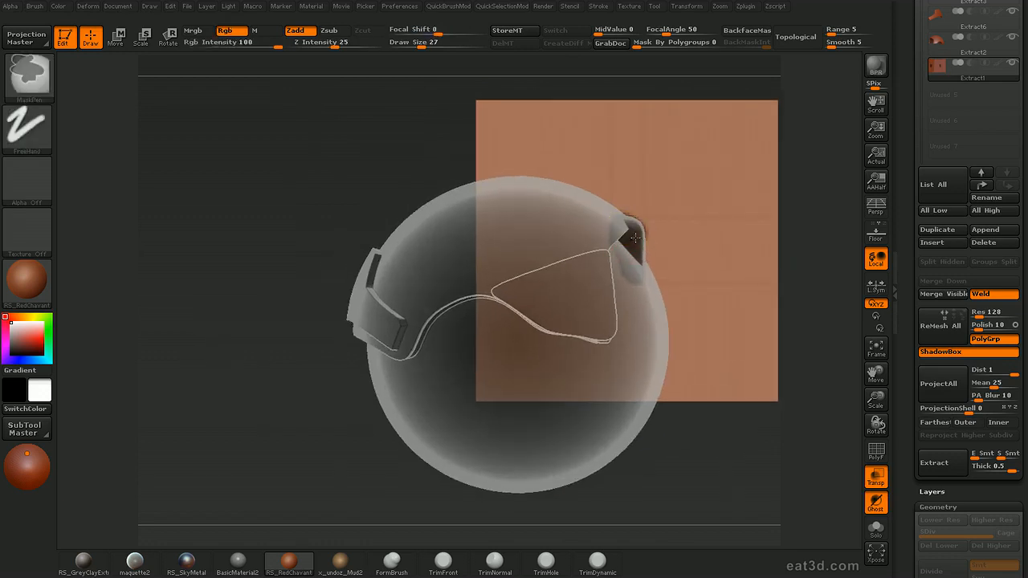
pyautogui.moveTo(811, 233)
pyautogui.mouseDown()
pyautogui.moveTo(786, 245)
pyautogui.moveTo(815, 224)
pyautogui.moveTo(791, 227)
pyautogui.mouseUp()
pyautogui.moveTo(763, 308)
pyautogui.mouseDown()
pyautogui.moveTo(764, 332)
pyautogui.moveTo(759, 231)
pyautogui.mouseUp()
# Mask the block's footprint on the ShadowBox bottom plane with draw size 22 to shape its depth
pyautogui.moveTo(760, 310); pyautogui.dragTo(580, 268)
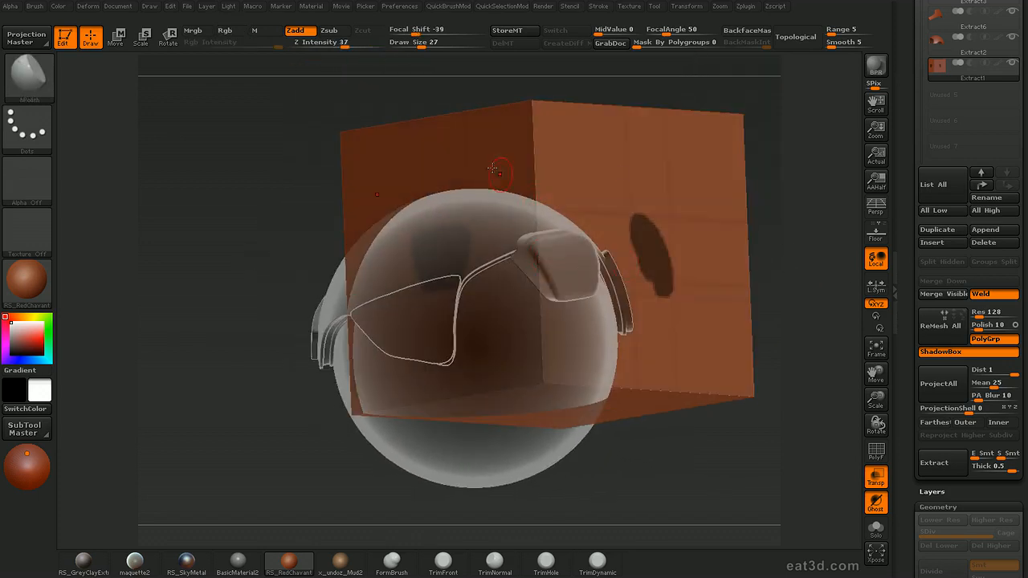
pyautogui.moveTo(728, 234); pyautogui.dragTo(669, 306)
pyautogui.press('s')
pyautogui.click(550, 385)
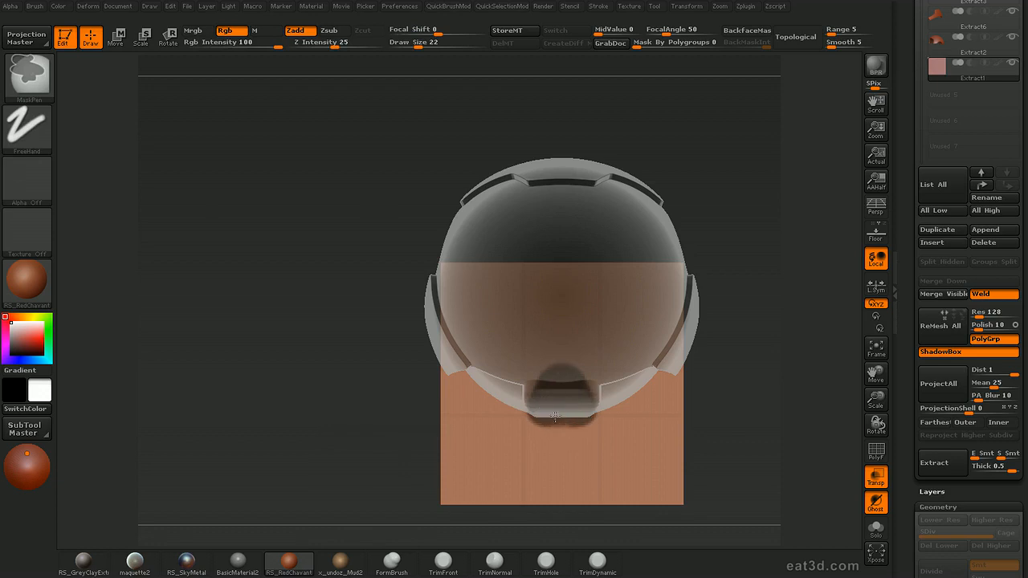
pyautogui.moveTo(787, 310)
pyautogui.mouseDown()
pyautogui.moveTo(757, 234)
pyautogui.moveTo(797, 229)
pyautogui.moveTo(772, 243)
pyautogui.moveTo(774, 230)
pyautogui.moveTo(798, 234)
pyautogui.moveTo(719, 240)
pyautogui.moveTo(766, 212)
pyautogui.moveTo(793, 255)
pyautogui.moveTo(805, 241)
pyautogui.mouseUp()
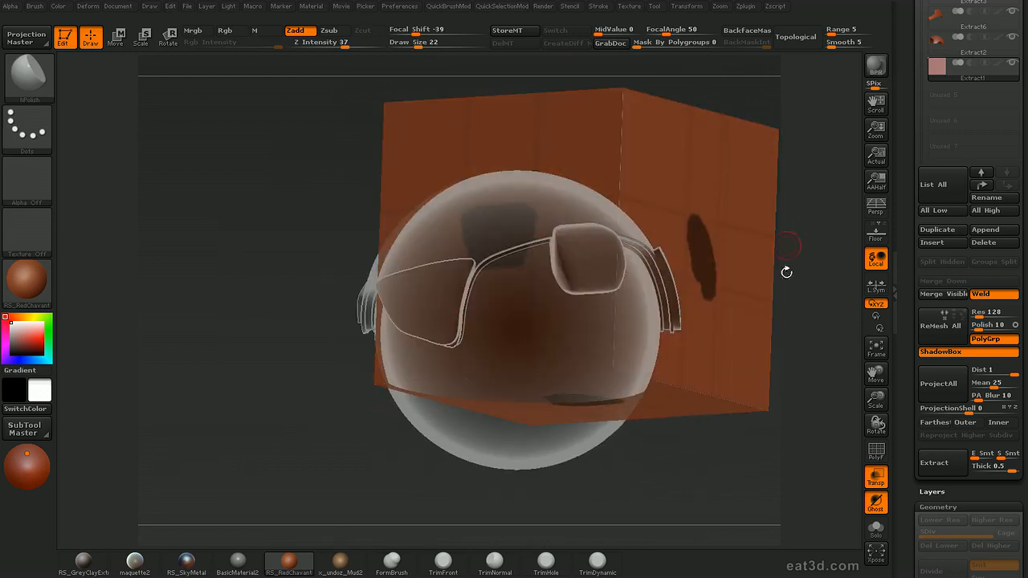
# Turn off ShadowBox and transparency to generate the rim block, and display its polygon wireframe
pyautogui.click(928, 355)
pyautogui.moveTo(763, 333); pyautogui.dragTo(769, 353)
pyautogui.hotkey('shift', 't')
pyautogui.moveTo(755, 287); pyautogui.dragTo(787, 331)
pyautogui.moveTo(735, 189); pyautogui.dragTo(762, 166)
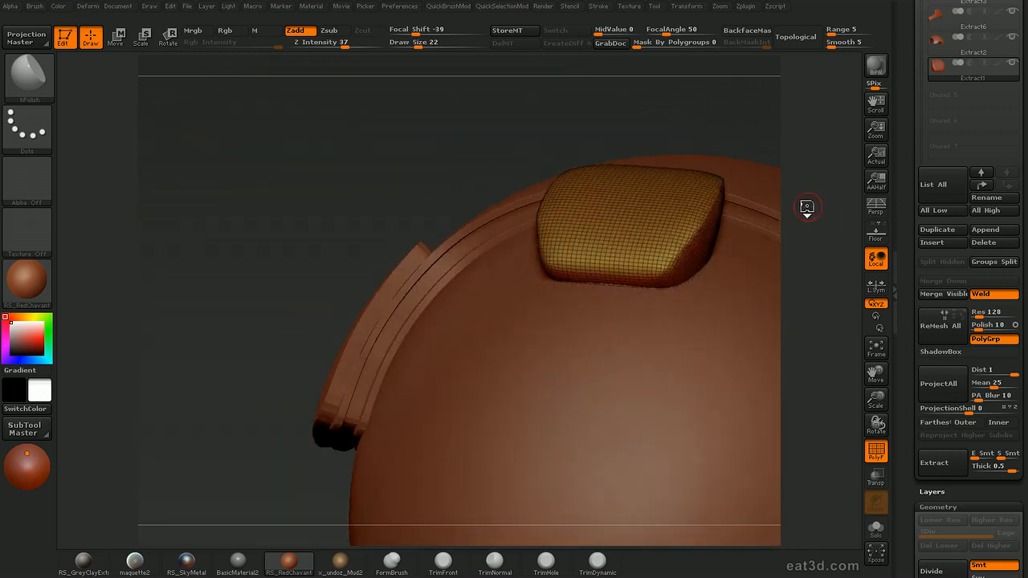
# Put the block's visible polygons in a single polygroup and even out its mesh with the Relax deformation
pyautogui.press('d')
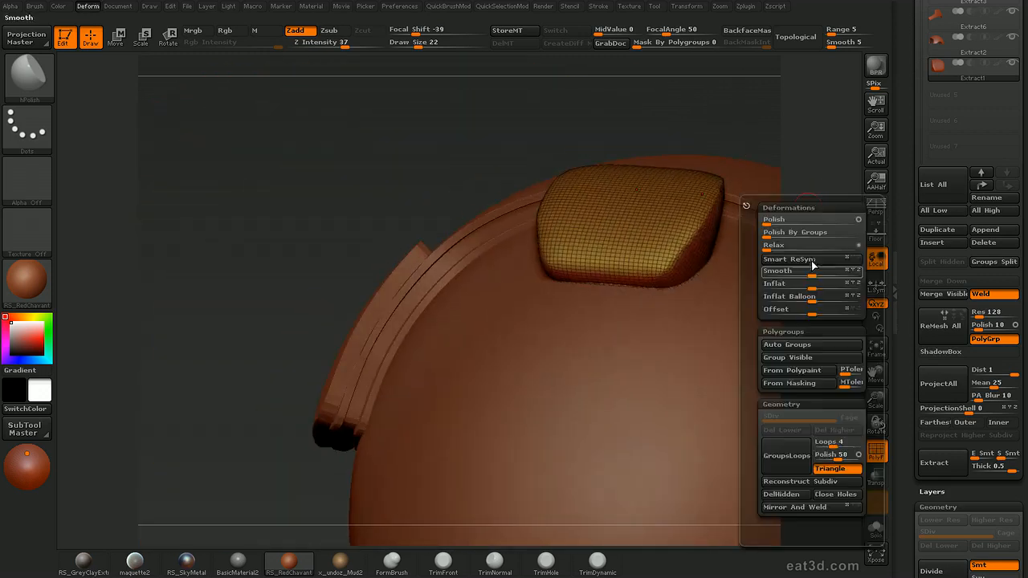
pyautogui.click(787, 357)
pyautogui.moveTo(815, 131); pyautogui.dragTo(771, 346)
pyautogui.press('d')
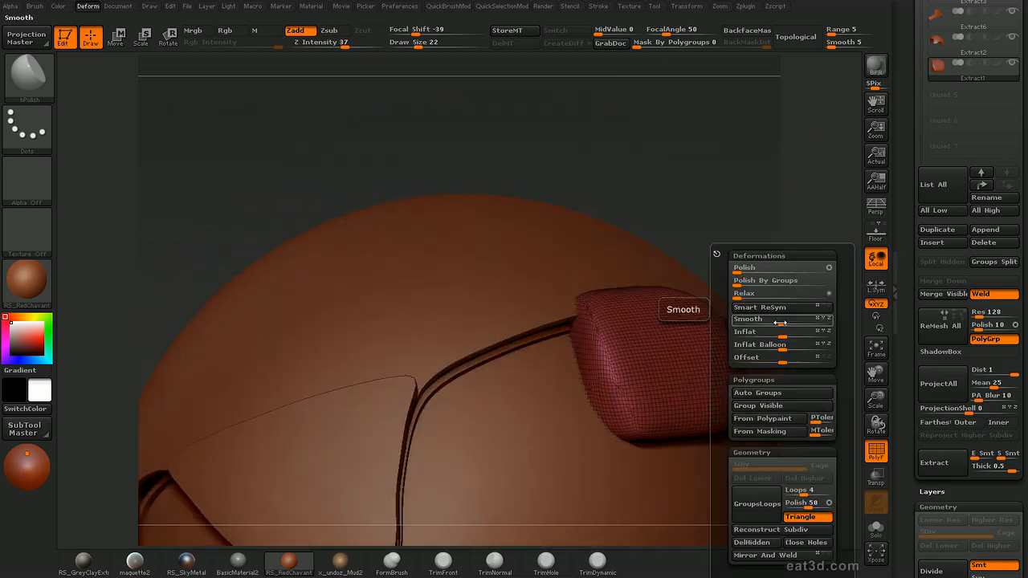
pyautogui.moveTo(758, 296); pyautogui.dragTo(804, 297)
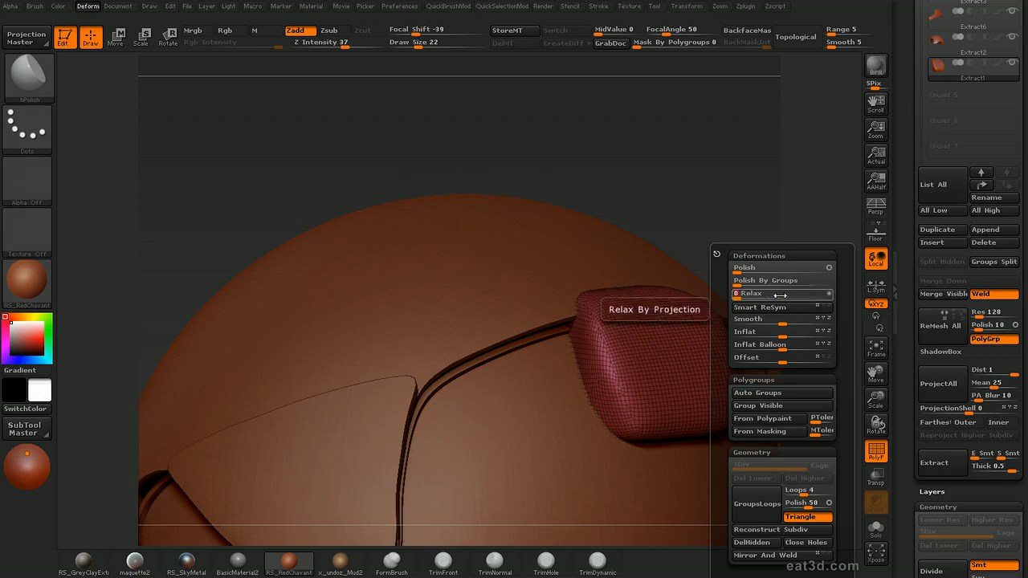
pyautogui.moveTo(844, 179)
pyautogui.mouseDown()
pyautogui.moveTo(854, 230)
pyautogui.moveTo(811, 214)
pyautogui.moveTo(817, 204)
pyautogui.mouseUp()
# Flatten the block's front face with the TrimDynamic brush at draw size 92
pyautogui.press('b')
pyautogui.press('t')
pyautogui.press('d')
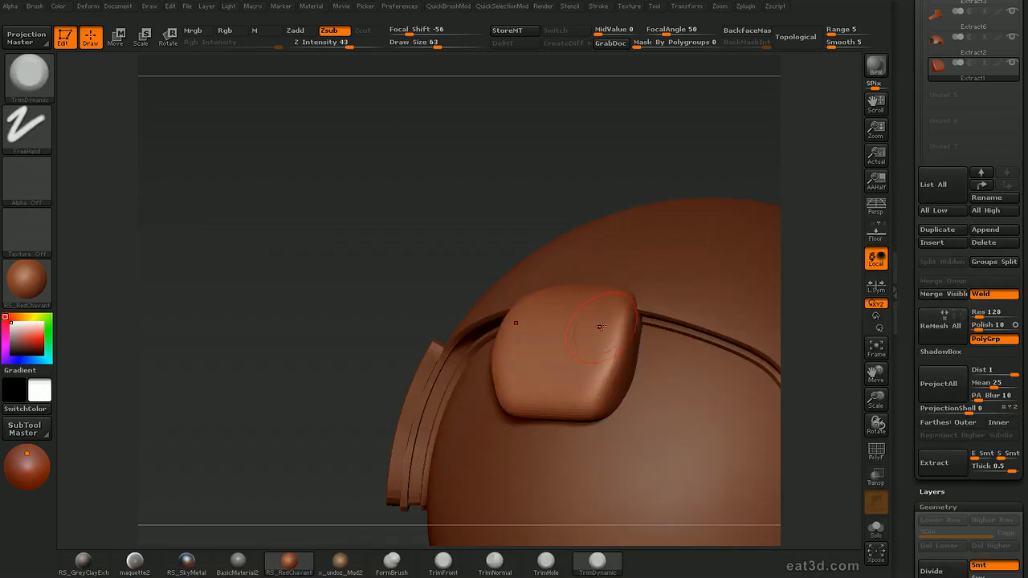
pyautogui.moveTo(605, 304); pyautogui.dragTo(590, 363)
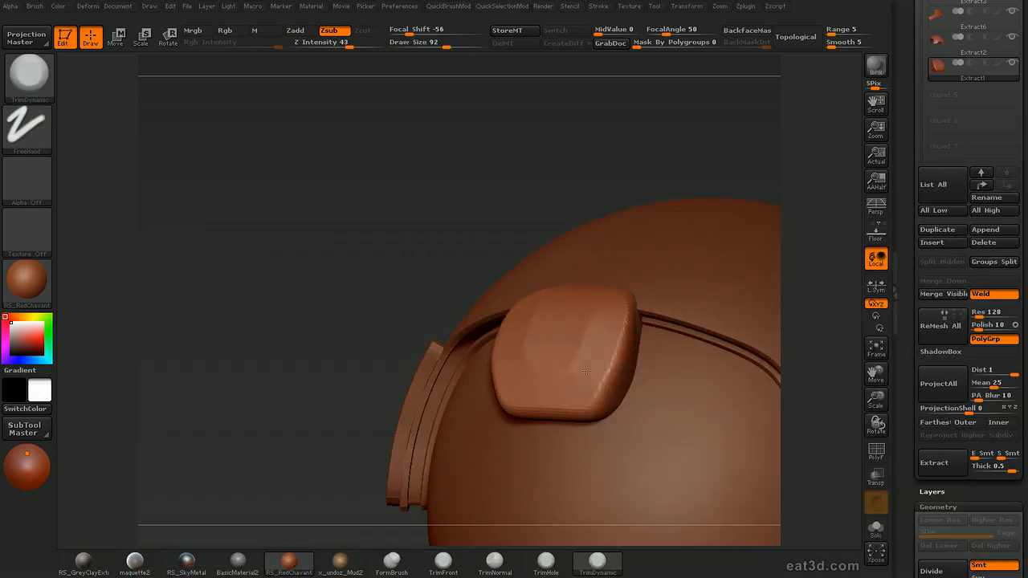
pyautogui.moveTo(835, 218); pyautogui.dragTo(812, 234)
pyautogui.moveTo(585, 383); pyautogui.dragTo(580, 388)
# Trim the block's lower and side faces with TrimDynamic at draw size 65 and smooth the rough edges
pyautogui.moveTo(819, 233); pyautogui.dragTo(832, 210)
pyautogui.press('[')
pyautogui.moveTo(540, 393); pyautogui.dragTo(604, 369)
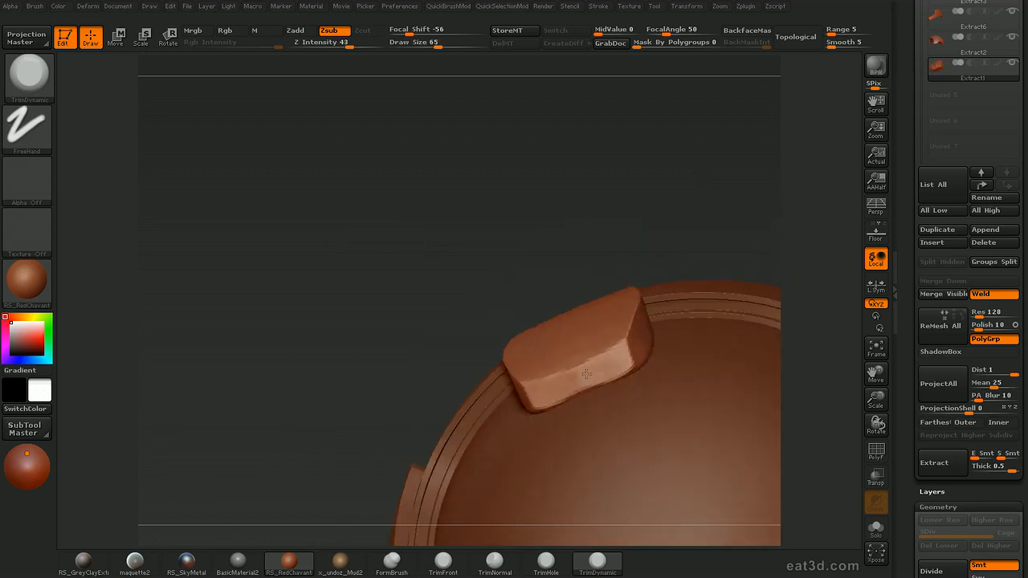
pyautogui.moveTo(804, 255)
pyautogui.mouseDown()
pyautogui.moveTo(840, 246)
pyautogui.moveTo(827, 299)
pyautogui.mouseUp()
pyautogui.keyDown('shift'); pyautogui.moveTo(616, 340); pyautogui.dragTo(617, 291); pyautogui.keyUp('shift')
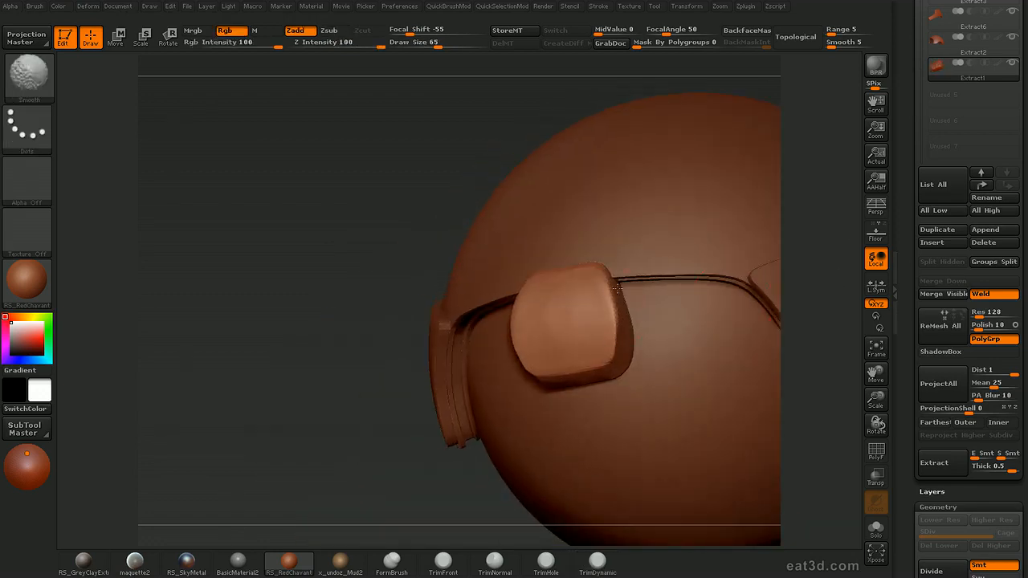
pyautogui.moveTo(813, 255); pyautogui.dragTo(801, 278)
pyautogui.press('s')
pyautogui.moveTo(575, 266); pyautogui.dragTo(569, 266)
pyautogui.moveTo(808, 262)
pyautogui.mouseDown()
pyautogui.moveTo(829, 222)
pyautogui.moveTo(627, 295)
pyautogui.mouseUp()
pyautogui.moveTo(457, 386)
pyautogui.mouseDown()
pyautogui.moveTo(481, 360)
pyautogui.moveTo(475, 354)
pyautogui.mouseUp()
# Polish the block's front and lower faces with the hPolish brush, using draw sizes 86, 47 and 80
pyautogui.press('2')
pyautogui.press('s')
pyautogui.moveTo(535, 315); pyautogui.dragTo(543, 312)
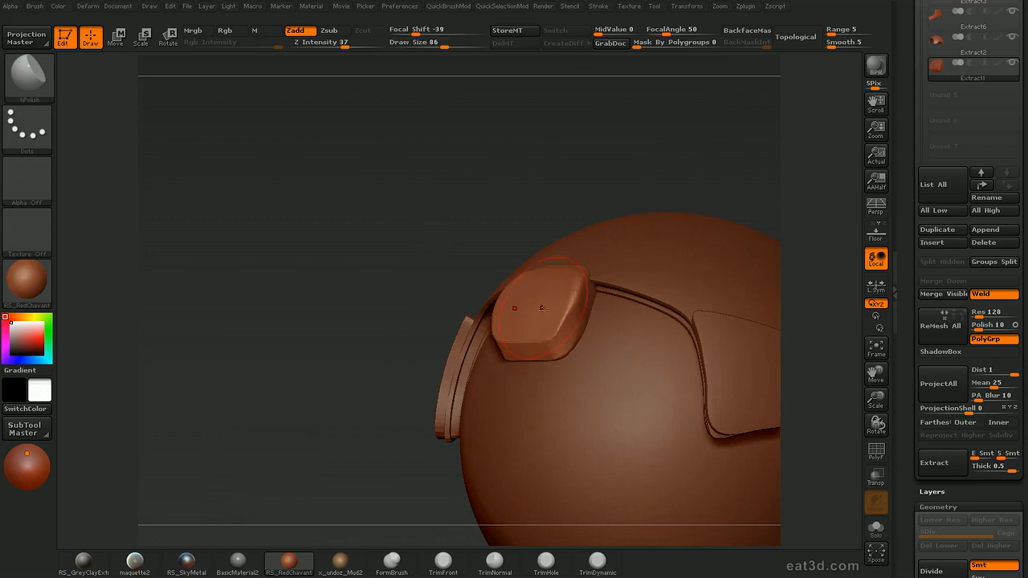
pyautogui.moveTo(833, 232)
pyautogui.mouseDown()
pyautogui.moveTo(808, 218)
pyautogui.moveTo(811, 244)
pyautogui.moveTo(780, 222)
pyautogui.moveTo(758, 226)
pyautogui.mouseUp()
pyautogui.press('s')
pyautogui.click(536, 338)
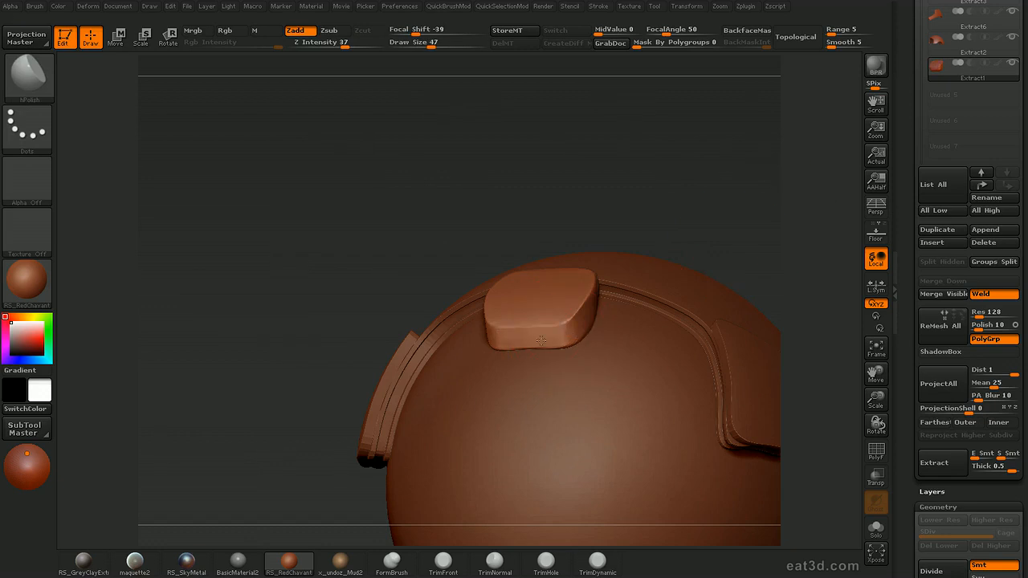
pyautogui.press('s')
pyautogui.click(553, 301)
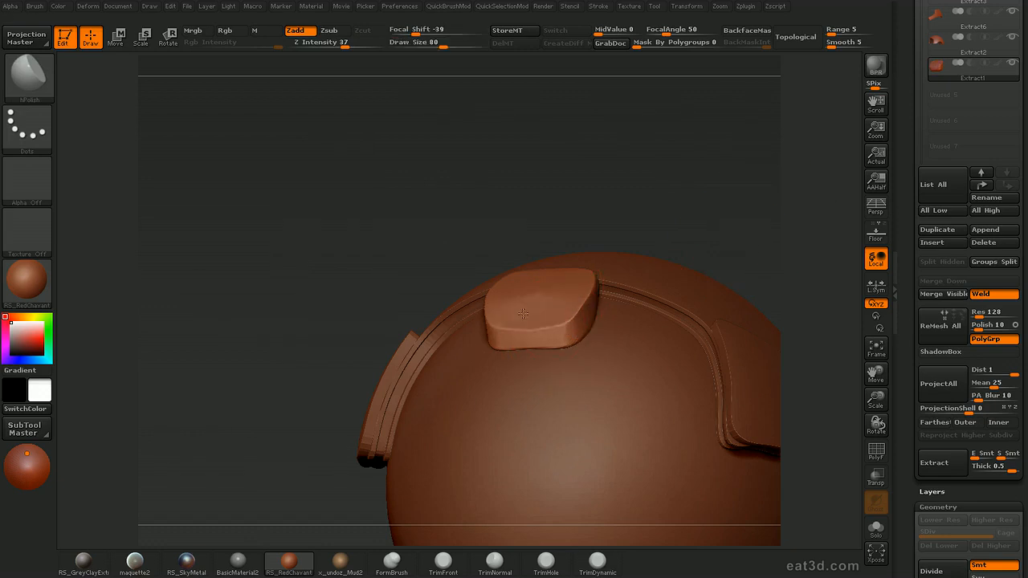
pyautogui.moveTo(815, 249)
pyautogui.mouseDown()
pyautogui.moveTo(810, 195)
pyautogui.moveTo(716, 239)
pyautogui.moveTo(802, 170)
pyautogui.mouseUp()
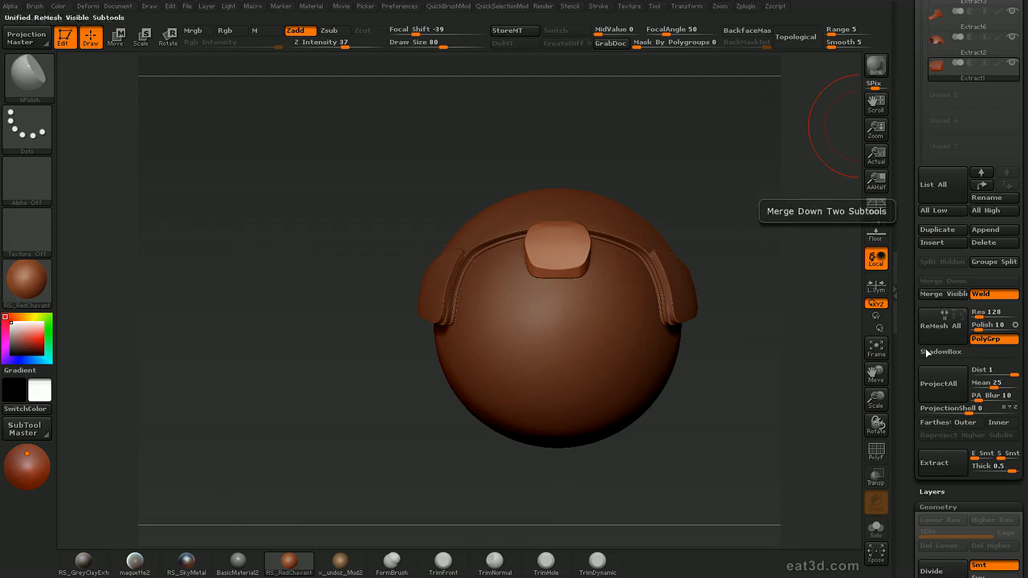
# Duplicate the finished block subtool and make the Extract1 copy active
pyautogui.click(947, 232)
pyautogui.moveTo(805, 355); pyautogui.dragTo(841, 344)
pyautogui.click(941, 92)
pyautogui.moveTo(823, 256); pyautogui.dragTo(809, 283)
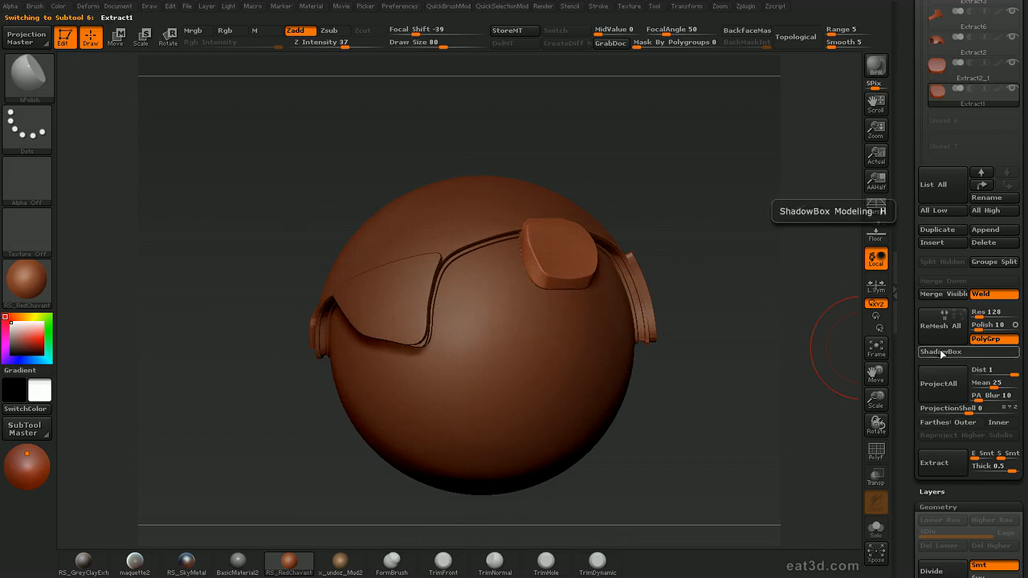
# Open an empty ShadowBox on the Extract1 subtool and show the helmet transparently, with the draw size at 20
pyautogui.click(940, 352)
pyautogui.moveTo(782, 341); pyautogui.dragTo(795, 305)
pyautogui.moveTo(739, 180)
pyautogui.keyDown('ctrl'); pyautogui.mouseDown()
pyautogui.moveTo(803, 273)
pyautogui.moveTo(800, 294)
pyautogui.moveTo(789, 281)
pyautogui.mouseUp(); pyautogui.keyUp('ctrl')
pyautogui.press('[')
pyautogui.hotkey('ctrl', 't')
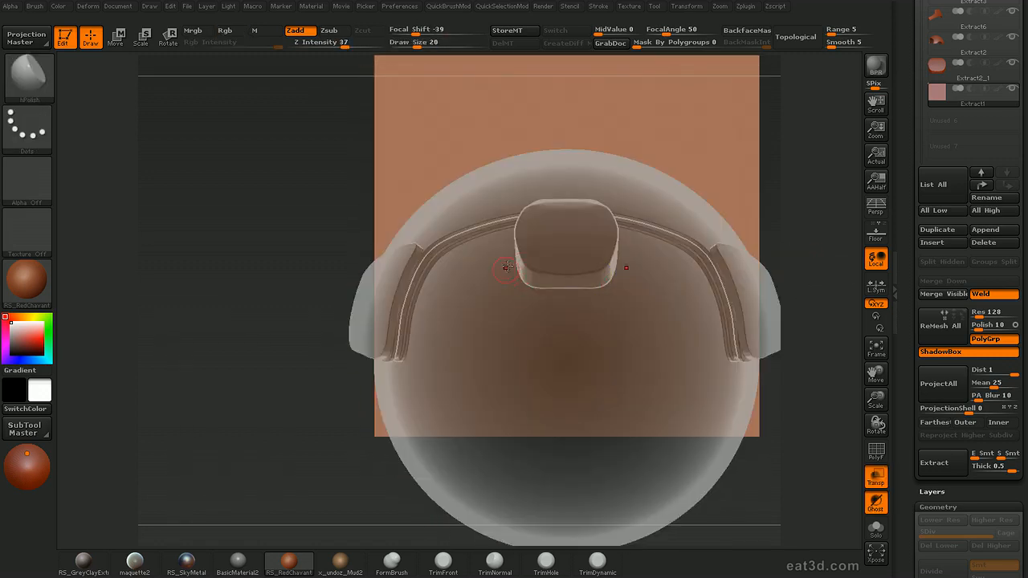
# Mask two mirrored diagonal tabs beside the block on the ShadowBox front plane with draw size 19
pyautogui.press('ctrl')
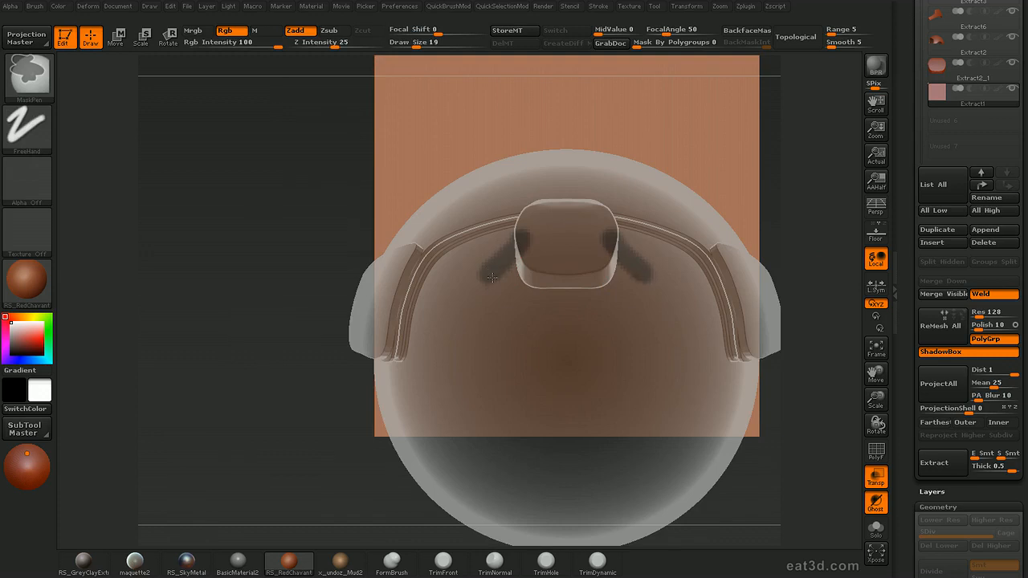
pyautogui.keyDown('ctrl'); pyautogui.moveTo(488, 274); pyautogui.dragTo(538, 276); pyautogui.keyUp('ctrl')
pyautogui.moveTo(784, 257)
pyautogui.mouseDown()
pyautogui.moveTo(690, 214)
pyautogui.moveTo(560, 258)
pyautogui.moveTo(566, 249)
pyautogui.moveTo(580, 277)
pyautogui.mouseUp()
# Mask the tabs' side profile along the helmet surface on the ShadowBox side plane with draw size 23
pyautogui.press('ctrl')
pyautogui.moveTo(809, 242)
pyautogui.mouseDown()
pyautogui.moveTo(690, 241)
pyautogui.moveTo(797, 248)
pyautogui.mouseUp()
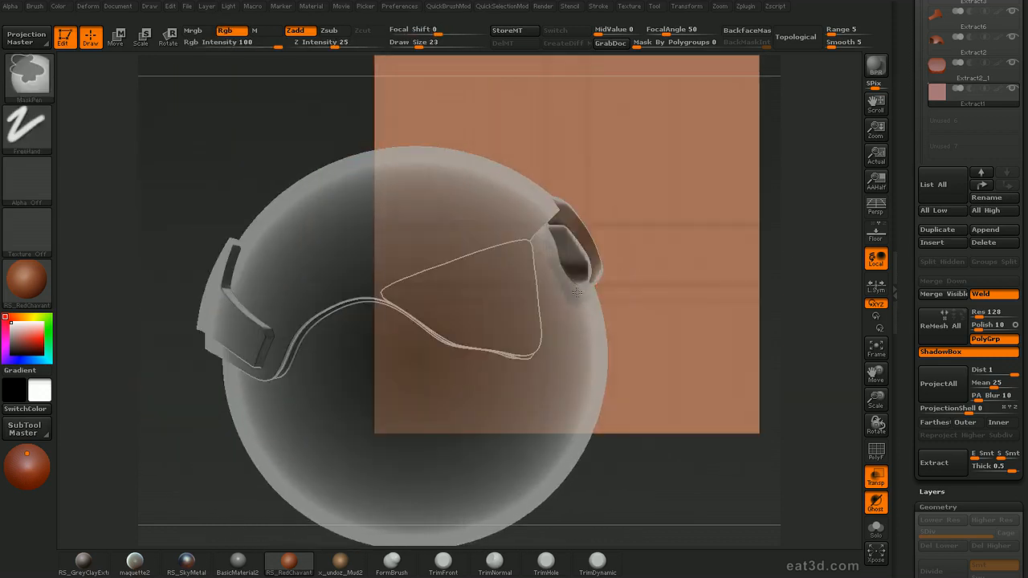
pyautogui.keyDown('ctrl'); pyautogui.moveTo(569, 270); pyautogui.dragTo(580, 298); pyautogui.keyUp('ctrl')
pyautogui.keyDown('shift'); pyautogui.moveTo(817, 257); pyautogui.dragTo(803, 255); pyautogui.keyUp('shift')
pyautogui.keyDown('ctrl'); pyautogui.moveTo(545, 246); pyautogui.dragTo(556, 237); pyautogui.keyUp('ctrl')
pyautogui.keyDown('ctrl'); pyautogui.moveTo(580, 303); pyautogui.dragTo(585, 303); pyautogui.keyUp('ctrl')
pyautogui.moveTo(818, 258)
pyautogui.mouseDown()
pyautogui.moveTo(754, 241)
pyautogui.moveTo(766, 253)
pyautogui.moveTo(769, 295)
pyautogui.mouseUp()
pyautogui.moveTo(400, 323)
pyautogui.keyDown('ctrl'); pyautogui.mouseDown()
pyautogui.moveTo(451, 338)
pyautogui.moveTo(457, 323)
pyautogui.mouseUp(); pyautogui.keyUp('ctrl')
# Turn off transparency and ShadowBox to generate the two side tabs as a mesh
pyautogui.moveTo(808, 356)
pyautogui.keyDown('shift'); pyautogui.mouseDown()
pyautogui.moveTo(800, 222)
pyautogui.moveTo(831, 268)
pyautogui.moveTo(799, 264)
pyautogui.mouseUp(); pyautogui.keyUp('shift')
pyautogui.hotkey('ctrl', 't')
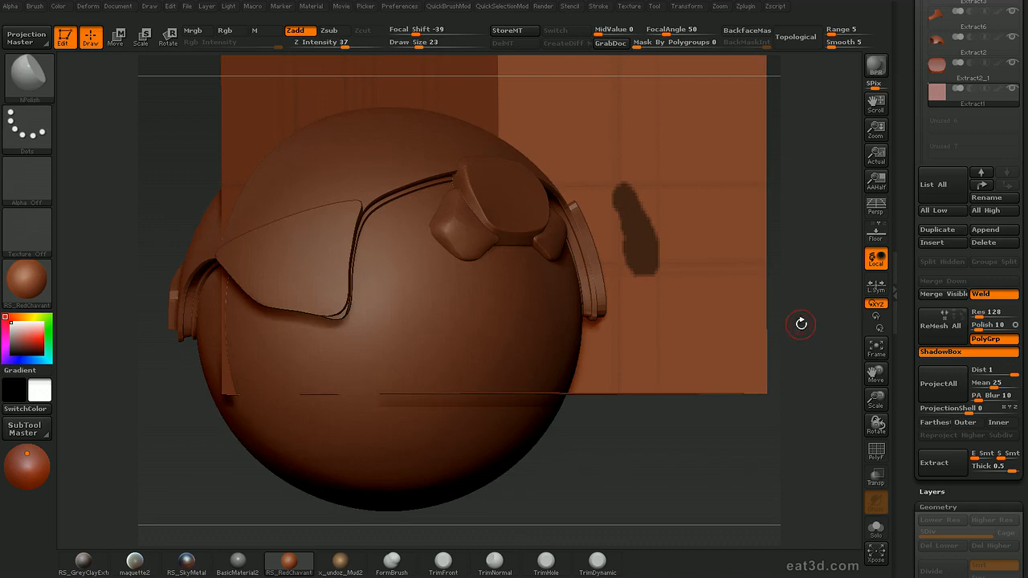
pyautogui.click(953, 356)
pyautogui.moveTo(840, 347)
pyautogui.mouseDown()
pyautogui.moveTo(764, 365)
pyautogui.moveTo(725, 360)
pyautogui.moveTo(725, 425)
pyautogui.moveTo(734, 282)
pyautogui.moveTo(785, 265)
pyautogui.moveTo(791, 202)
pyautogui.moveTo(752, 211)
pyautogui.mouseUp()
# Reshape the side tabs against the helmet surface with the Move brush, enlarging the draw size to 84
pyautogui.press('b')
pyautogui.press('m')
pyautogui.press('v')
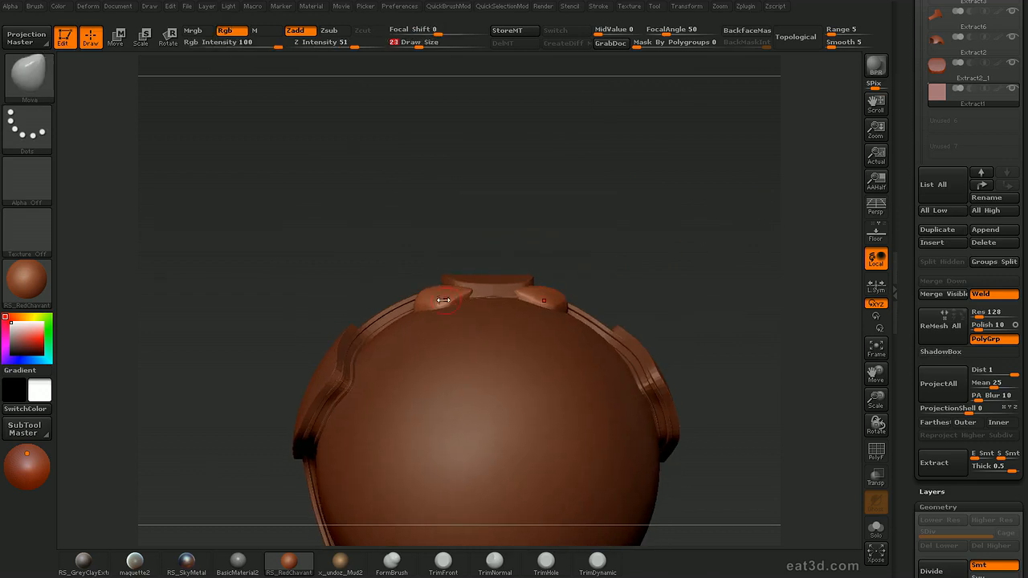
pyautogui.moveTo(619, 233)
pyautogui.mouseDown()
pyautogui.moveTo(688, 126)
pyautogui.moveTo(690, 161)
pyautogui.moveTo(500, 303)
pyautogui.moveTo(485, 340)
pyautogui.moveTo(473, 340)
pyautogui.mouseUp()
pyautogui.press('s')
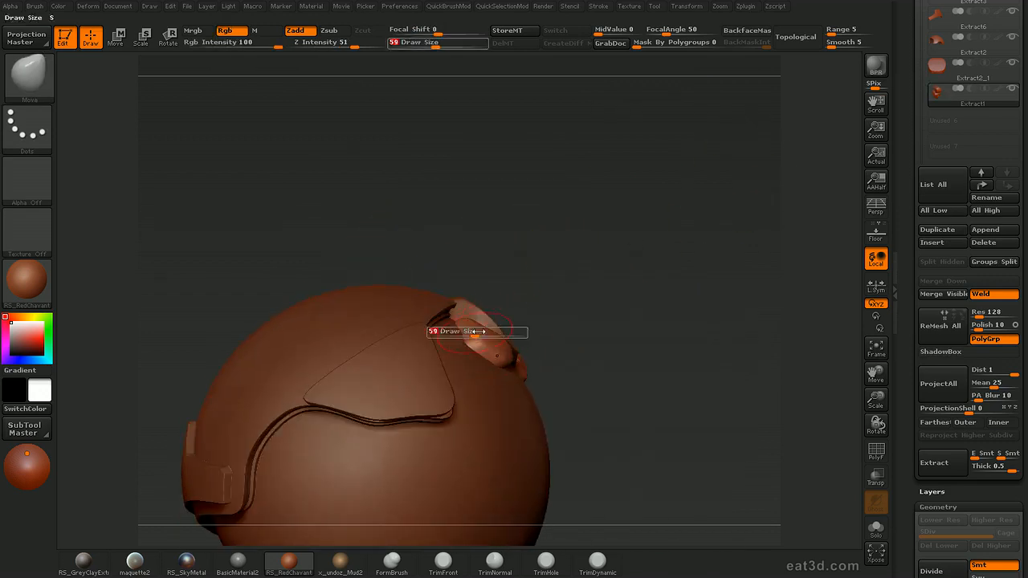
pyautogui.moveTo(771, 249)
pyautogui.mouseDown()
pyautogui.moveTo(701, 225)
pyautogui.moveTo(750, 197)
pyautogui.mouseUp()
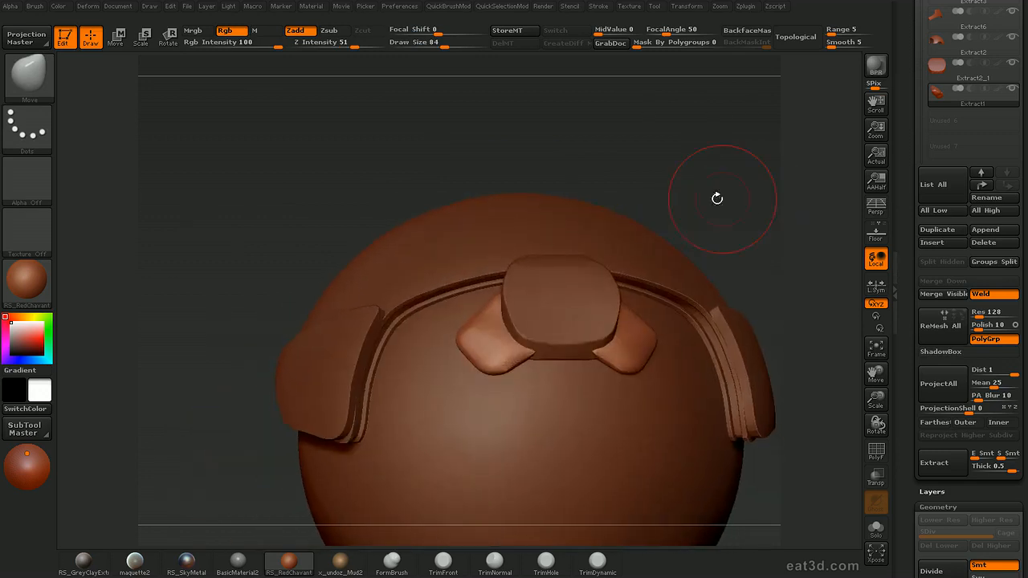
# Subdivide the side tabs to level 2, switch to the hPolish brush and isolate them in Solo mode
pyautogui.press('b')
pyautogui.press('h')
pyautogui.press('p')
pyautogui.hotkey('ctrl', 'd')
pyautogui.press('space')
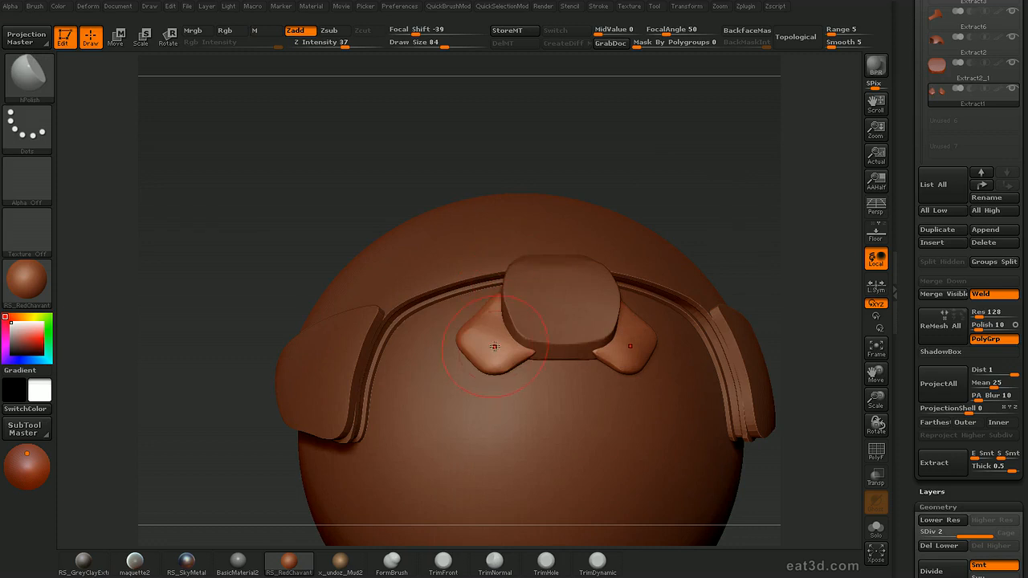
pyautogui.hotkey('alt', 's')
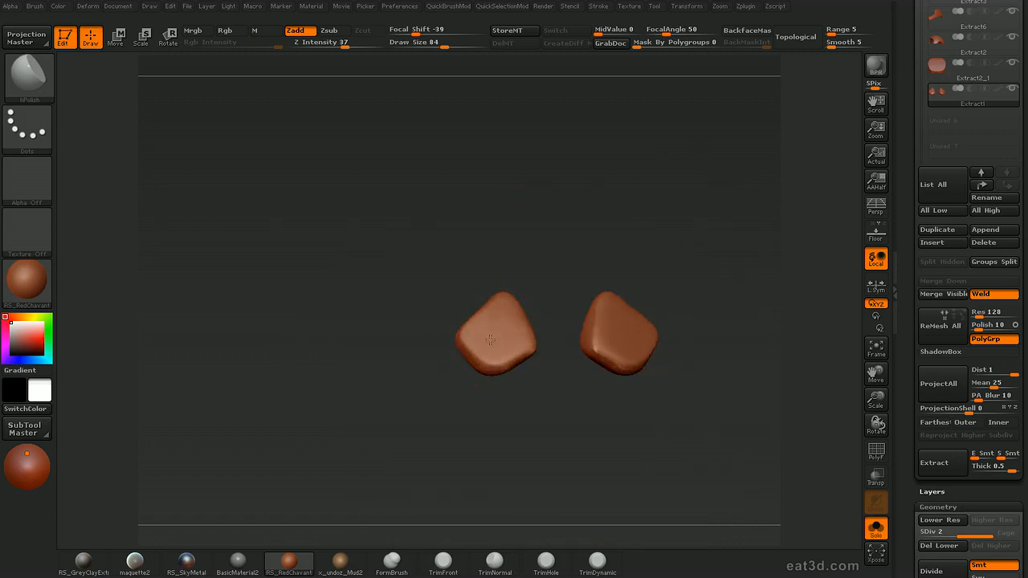
# Polish the tabs' faces into flat planes with hPolish at draw size 67 and smooth the surface
pyautogui.moveTo(527, 405)
pyautogui.mouseDown()
pyautogui.moveTo(523, 420)
pyautogui.moveTo(450, 379)
pyautogui.moveTo(594, 305)
pyautogui.moveTo(567, 279)
pyautogui.mouseUp()
pyautogui.press('[')
pyautogui.press('[')
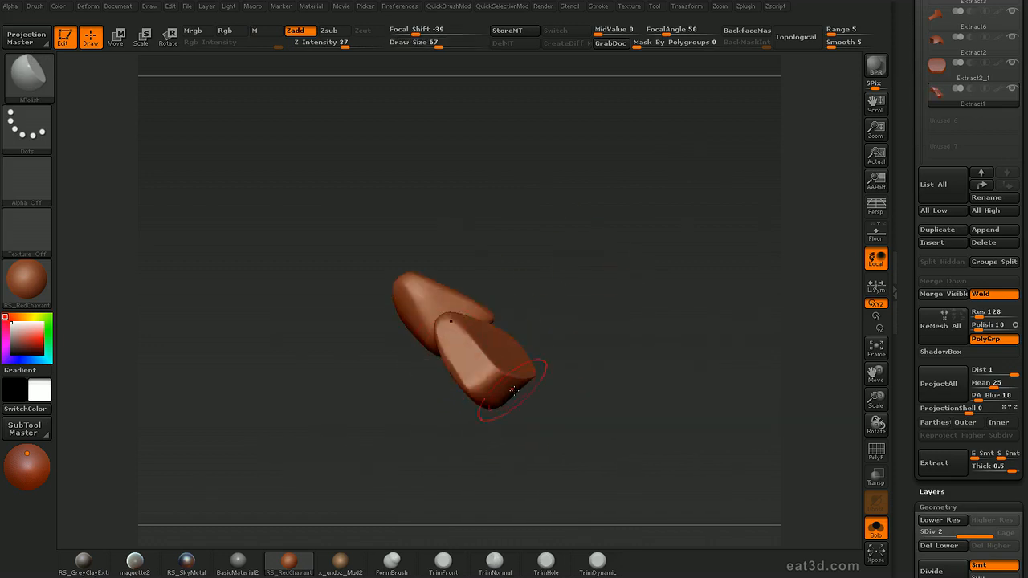
pyautogui.moveTo(480, 425); pyautogui.dragTo(558, 416)
pyautogui.keyDown('shift'); pyautogui.moveTo(518, 353); pyautogui.dragTo(504, 370); pyautogui.keyUp('shift')
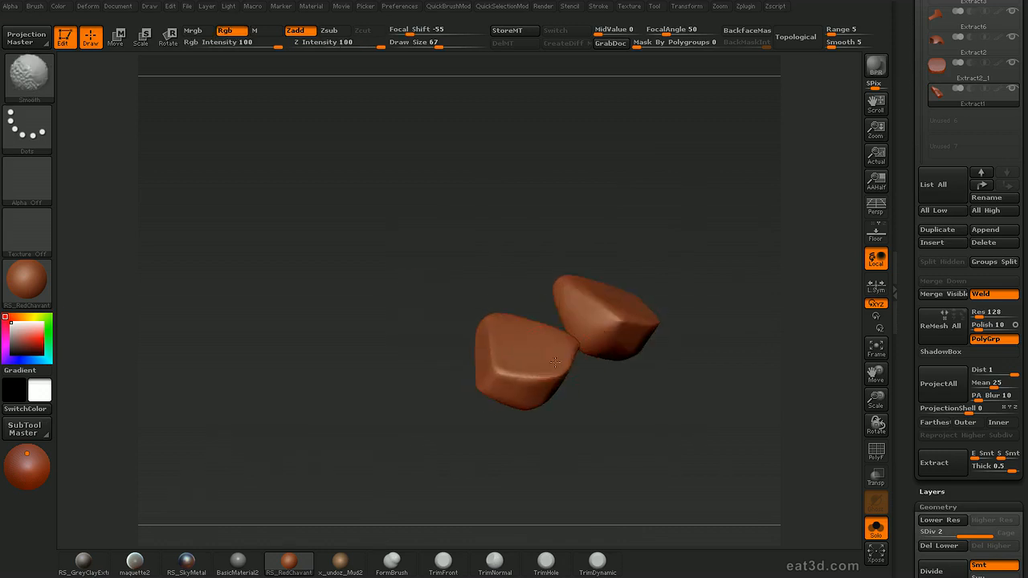
# Polish the tabs' lower faces with hPolish at draw sizes 90 and 78, and bring back the full helmet
pyautogui.moveTo(551, 431)
pyautogui.mouseDown()
pyautogui.moveTo(532, 363)
pyautogui.moveTo(535, 381)
pyautogui.mouseUp()
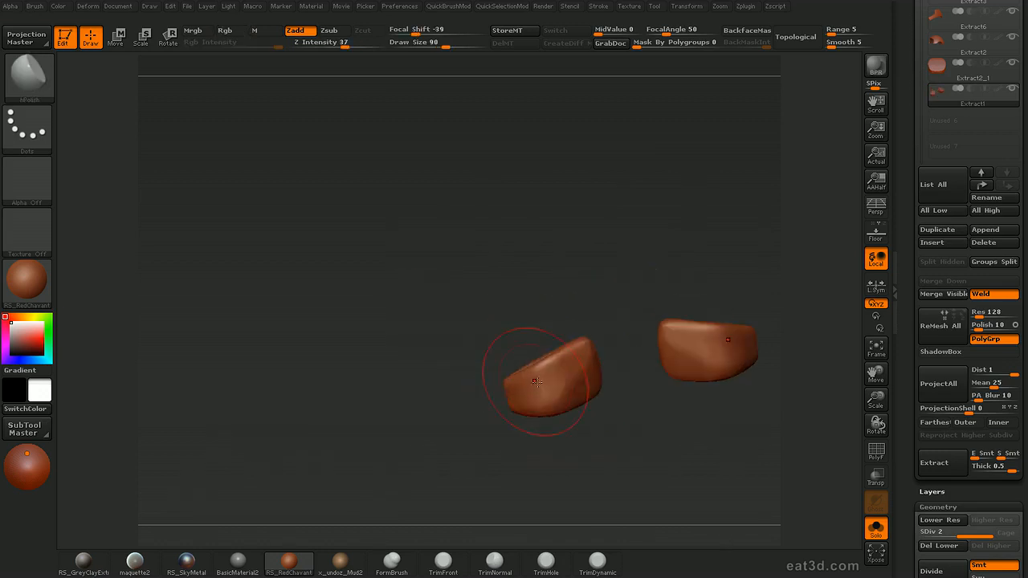
pyautogui.moveTo(488, 406); pyautogui.dragTo(532, 385)
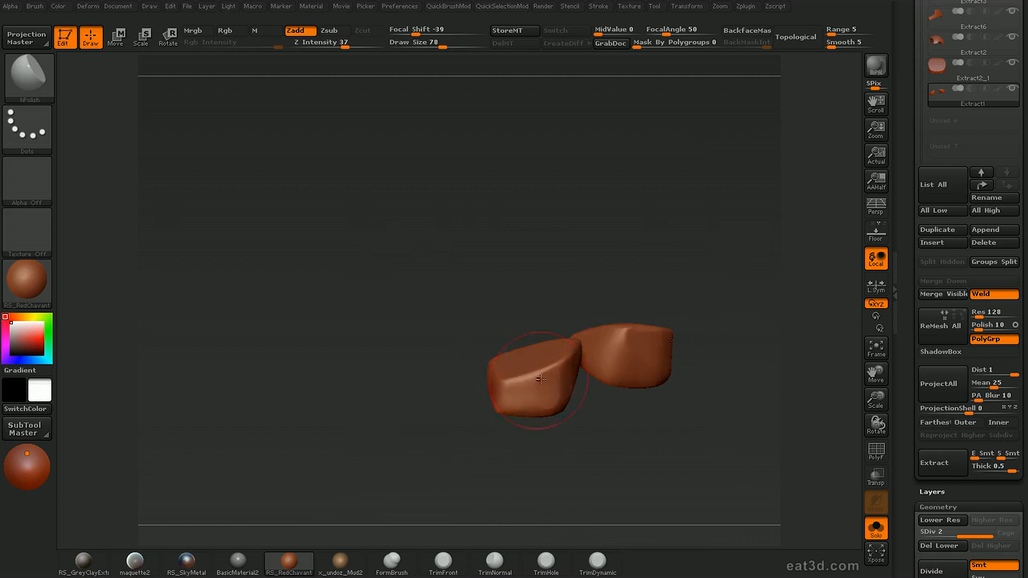
pyautogui.moveTo(519, 422); pyautogui.dragTo(489, 371)
pyautogui.moveTo(543, 436); pyautogui.dragTo(565, 451)
pyautogui.hotkey('shift', 's')
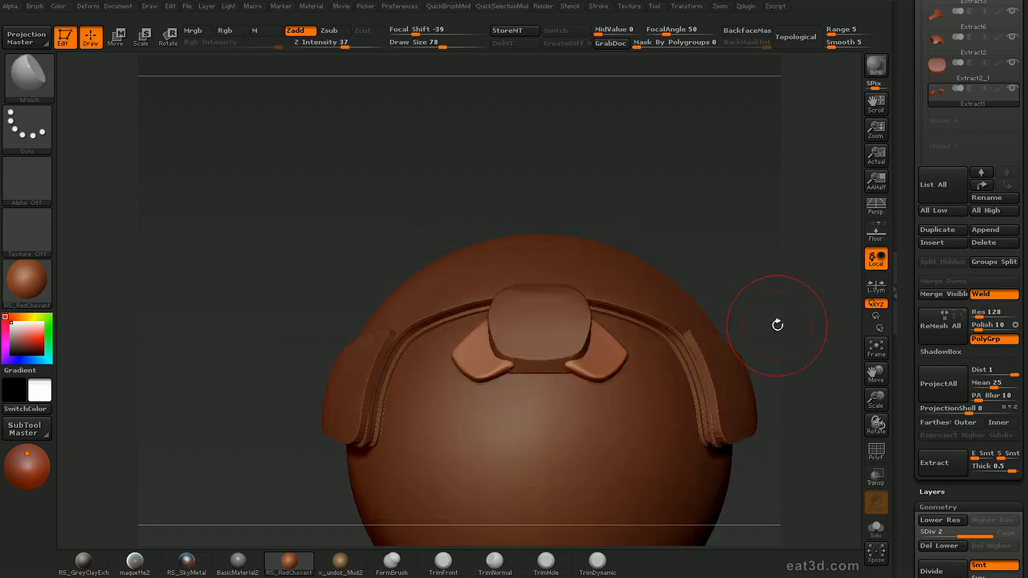
pyautogui.moveTo(789, 252)
pyautogui.mouseDown()
pyautogui.moveTo(794, 233)
pyautogui.moveTo(782, 255)
pyautogui.moveTo(507, 302)
pyautogui.mouseUp()
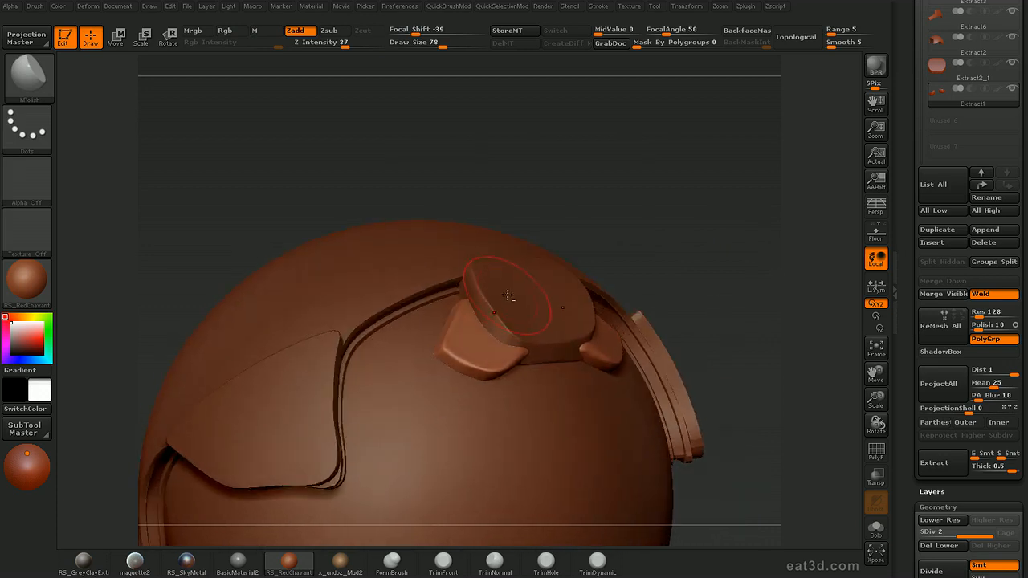
# Make the central block active, choose the Dam_Standard brush at draw size 28 and show the other parts transparently
pyautogui.keyDown('alt'); pyautogui.click(512, 288); pyautogui.keyUp('alt')
pyautogui.hotkey('shift', 'd')
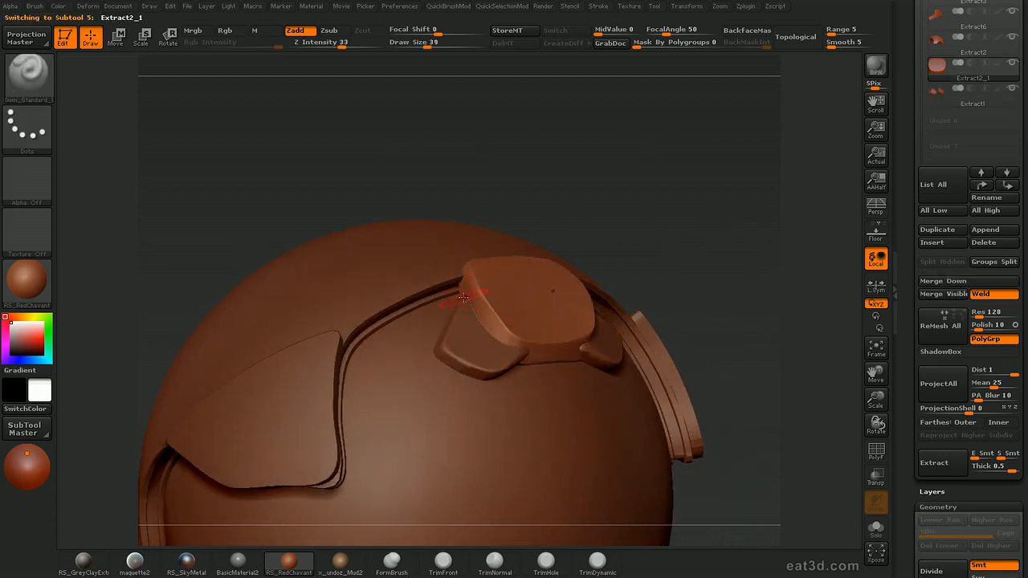
pyautogui.hotkey('shift', 't')
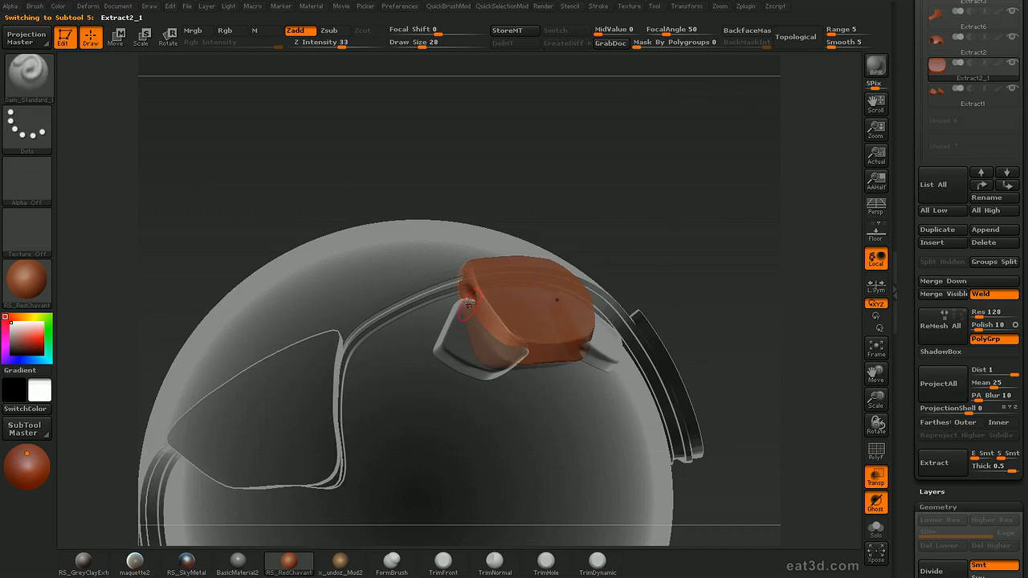
pyautogui.moveTo(585, 216); pyautogui.dragTo(642, 217)
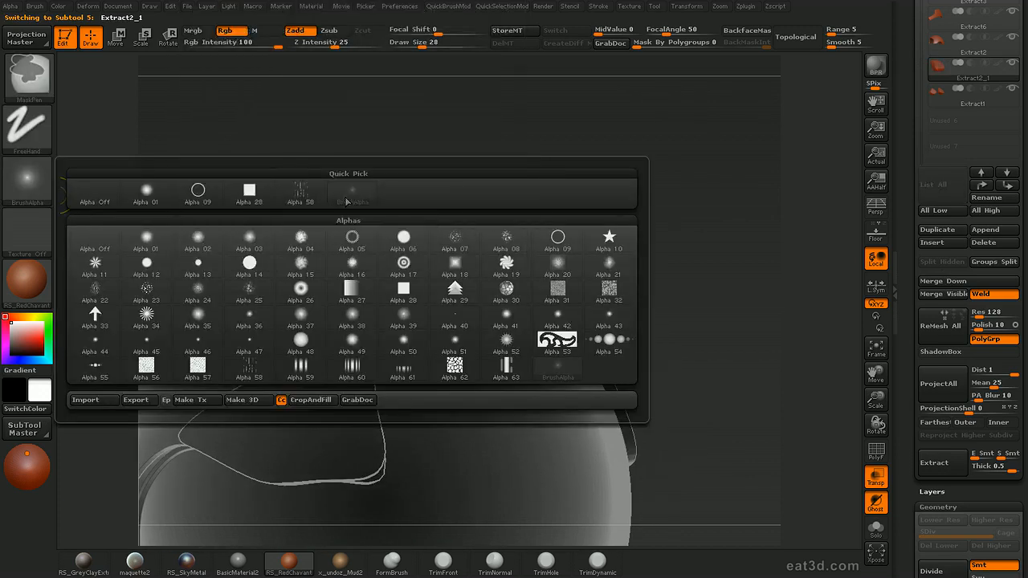
# Assign BrushAlpha to the brush, carve the block's sides along the tabs at draw size 18, and turn off transparency
pyautogui.click(41, 185)
pyautogui.click(352, 193)
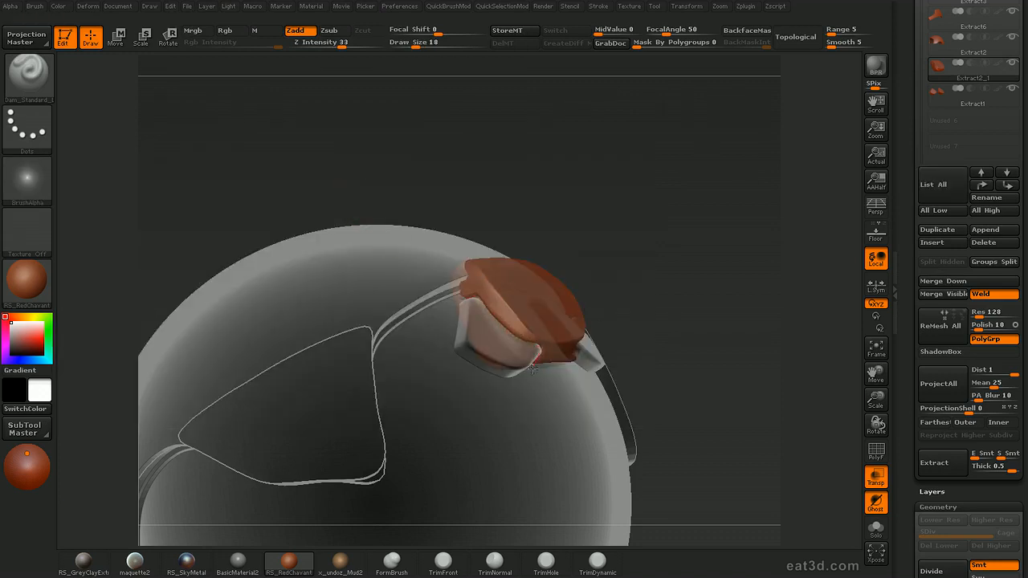
pyautogui.hotkey('ctrl', 't')
pyautogui.moveTo(715, 285)
pyautogui.keyDown('alt'); pyautogui.mouseDown()
pyautogui.moveTo(699, 257)
pyautogui.moveTo(709, 293)
pyautogui.moveTo(734, 262)
pyautogui.moveTo(723, 263)
pyautogui.mouseUp(); pyautogui.keyUp('alt')
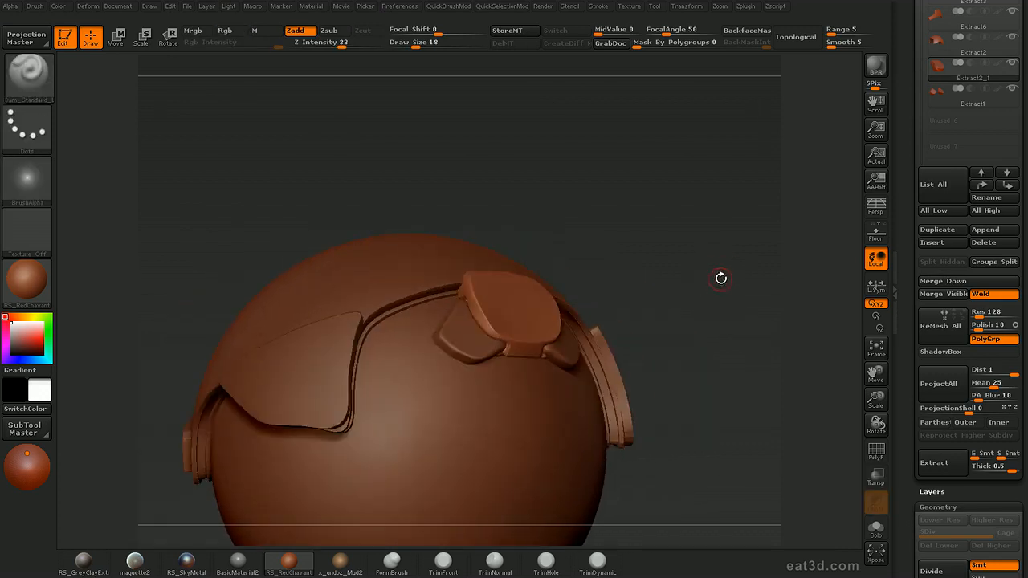
# Look through the brush library and choose the ClayTubes brush
pyautogui.press(',')
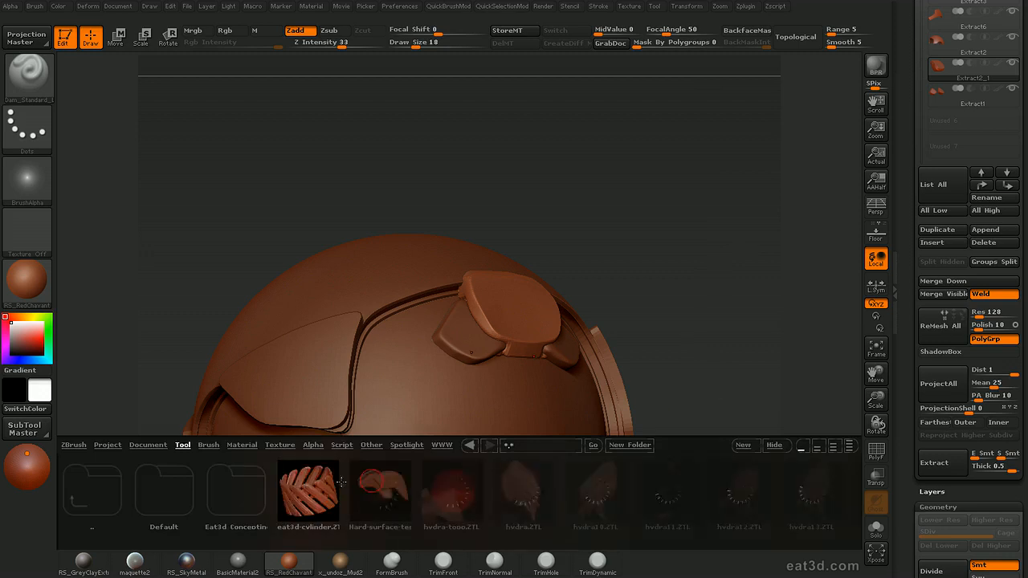
pyautogui.click(208, 446)
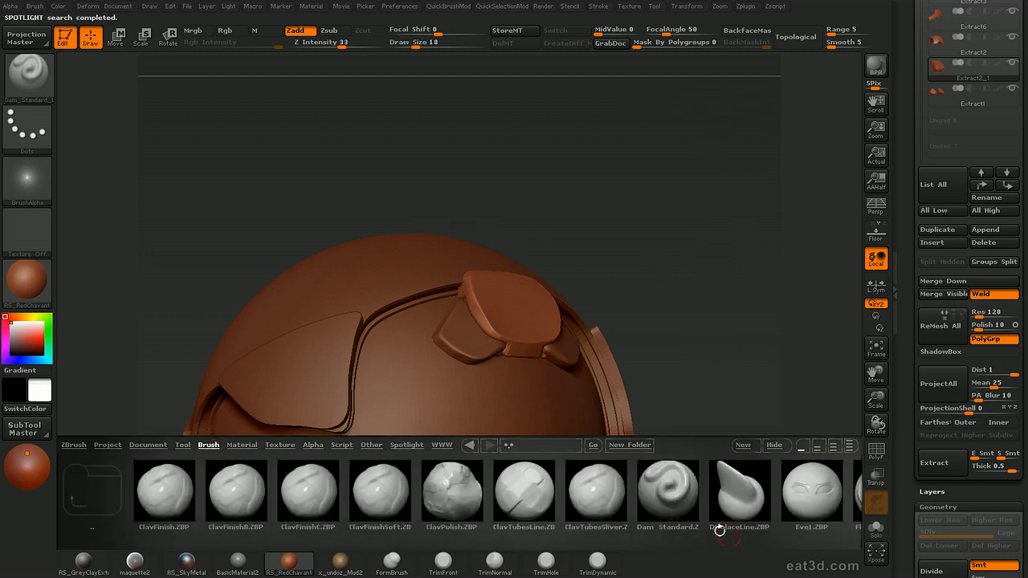
pyautogui.press(',')
pyautogui.moveTo(657, 374); pyautogui.dragTo(742, 498)
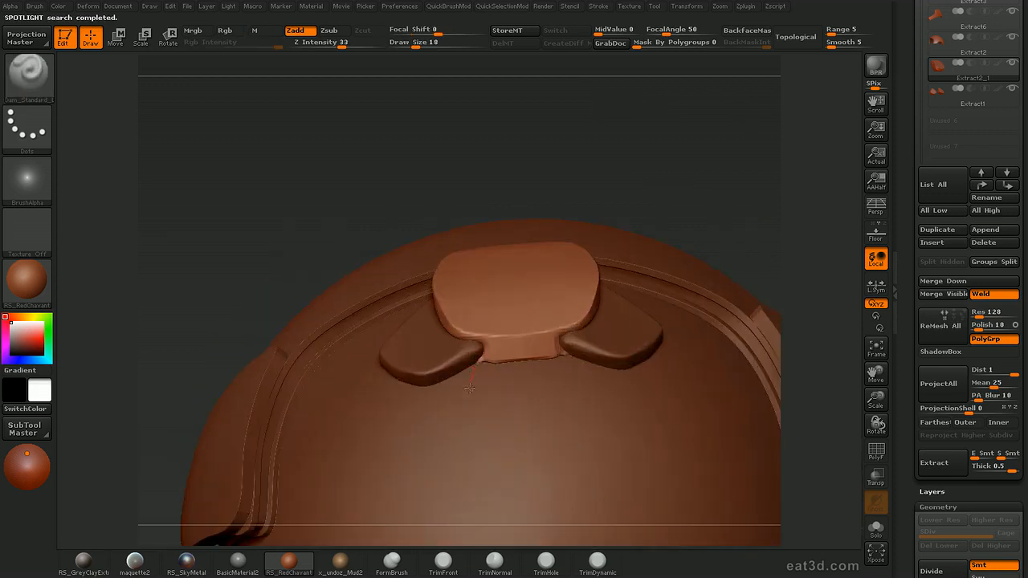
pyautogui.press('b')
pyautogui.press('c')
pyautogui.press('t')
# Append a ZSphere as a new subtool of the helmet and make it the active subtool
pyautogui.keyDown('alt'); pyautogui.moveTo(783, 286); pyautogui.dragTo(762, 211); pyautogui.keyUp('alt')
pyautogui.moveTo(762, 210); pyautogui.dragTo(755, 319)
pyautogui.moveTo(755, 320); pyautogui.dragTo(747, 277)
pyautogui.keyDown('alt'); pyautogui.moveTo(747, 277); pyautogui.dragTo(779, 299); pyautogui.keyUp('alt')
pyautogui.moveTo(903, 201); pyautogui.dragTo(895, 279)
pyautogui.moveTo(787, 273); pyautogui.dragTo(890, 254)
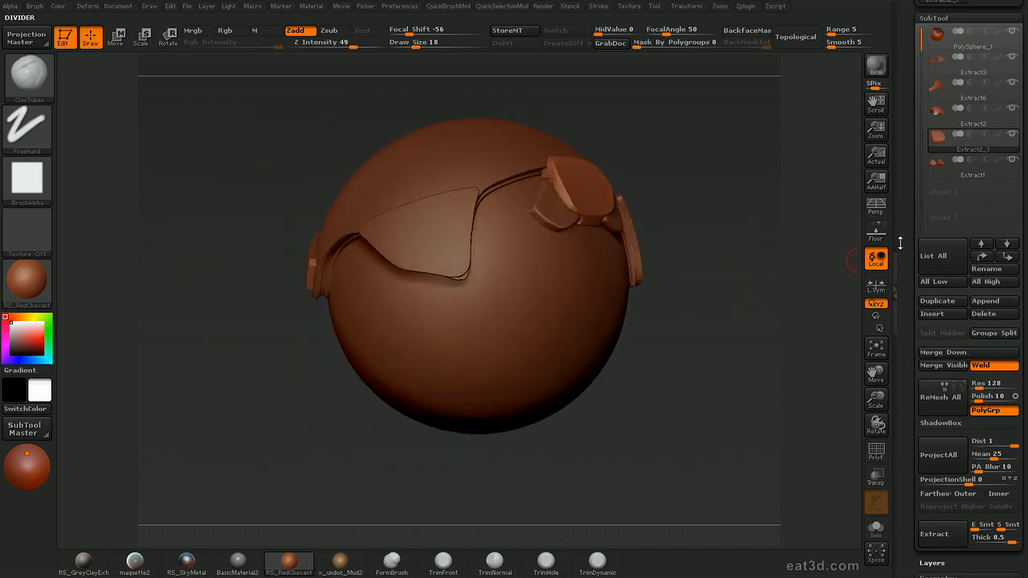
pyautogui.moveTo(898, 203); pyautogui.dragTo(919, 186)
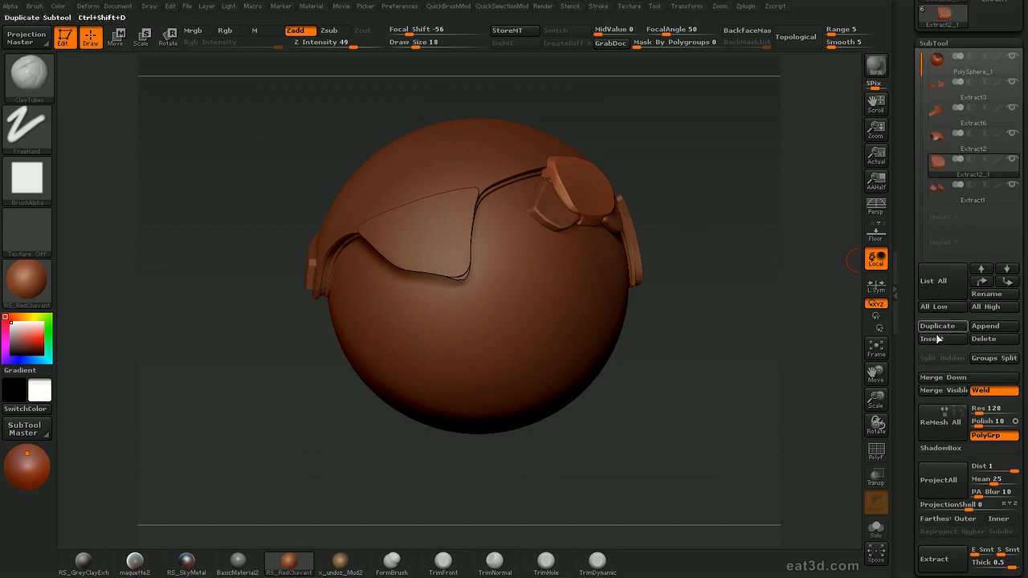
pyautogui.click(981, 325)
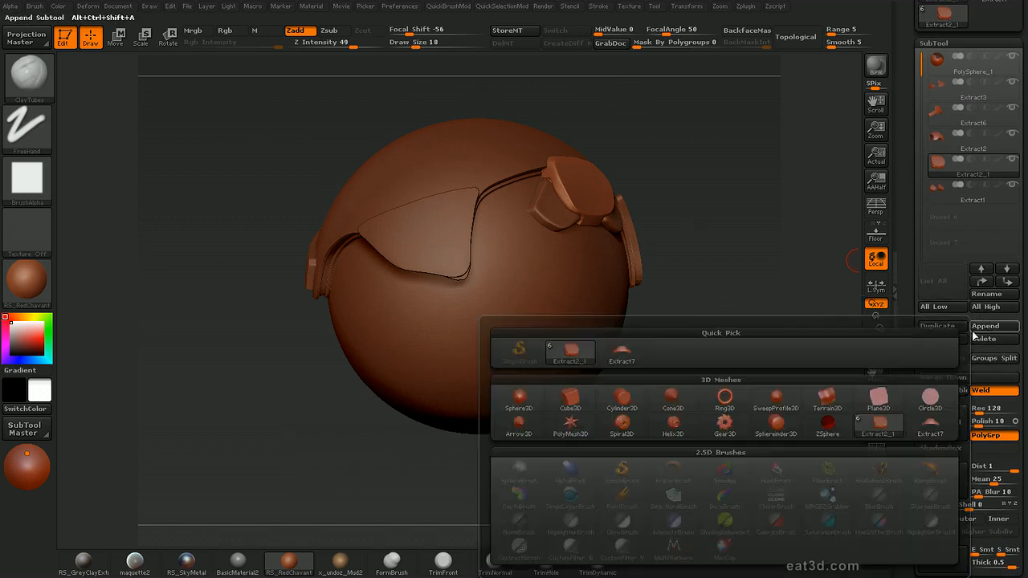
pyautogui.click(827, 425)
pyautogui.moveTo(746, 297); pyautogui.dragTo(859, 228)
pyautogui.click(937, 213)
# Show the other parts transparently and move the ZSphere from the helmet's centre out to its side
pyautogui.moveTo(771, 305)
pyautogui.mouseDown()
pyautogui.moveTo(753, 306)
pyautogui.moveTo(779, 308)
pyautogui.mouseUp()
pyautogui.hotkey('ctrl', 't')
pyautogui.keyDown('alt'); pyautogui.moveTo(779, 308); pyautogui.dragTo(743, 290); pyautogui.keyUp('alt')
pyautogui.press('w')
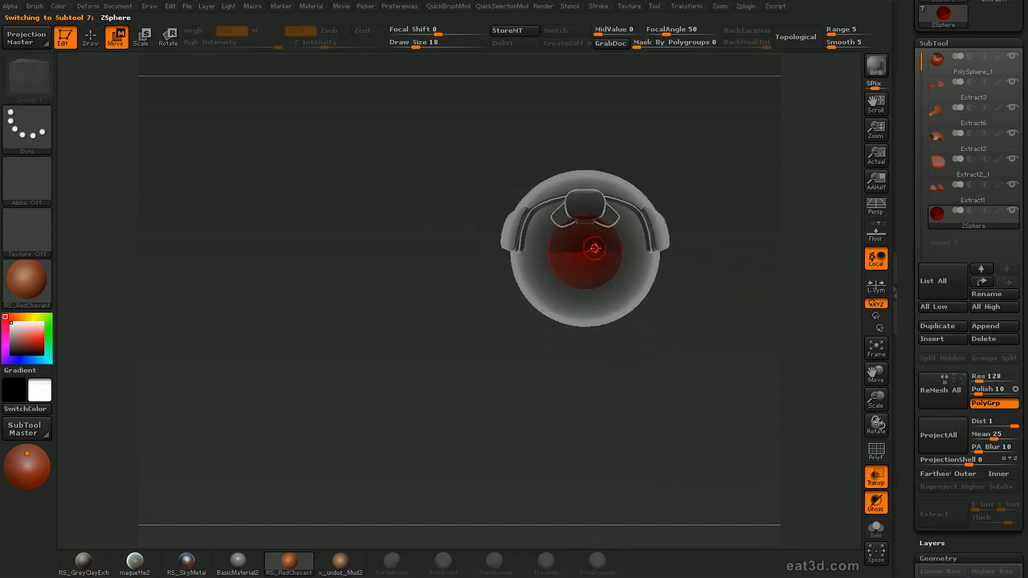
pyautogui.moveTo(593, 249); pyautogui.dragTo(663, 278)
pyautogui.moveTo(740, 240); pyautogui.dragTo(713, 236)
pyautogui.keyDown('alt'); pyautogui.moveTo(713, 236); pyautogui.dragTo(788, 203); pyautogui.keyUp('alt')
pyautogui.moveTo(712, 230); pyautogui.dragTo(713, 92)
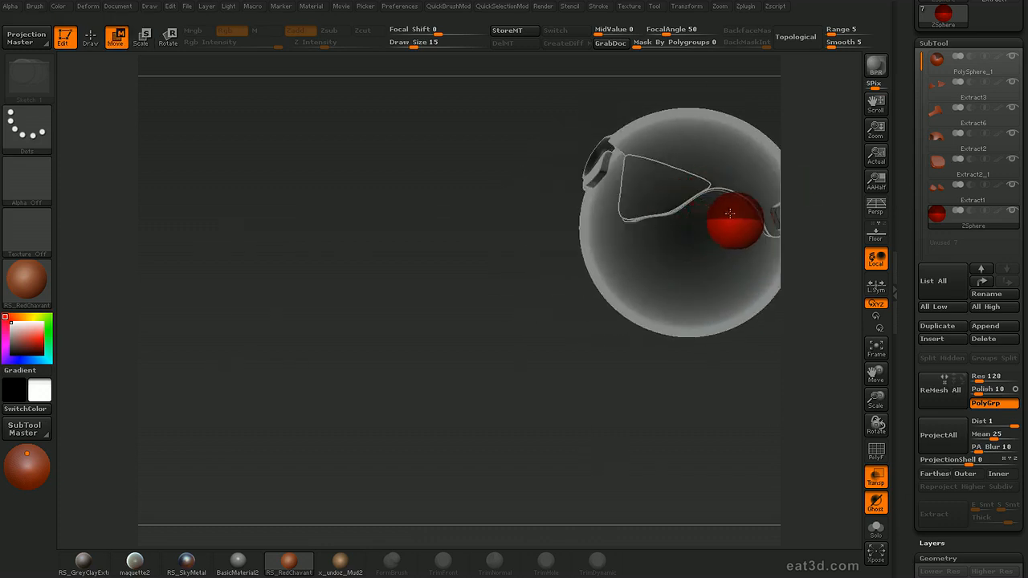
# Draw and extend a chain of ZSpheres at draw size 15 along the helmet's lower side
pyautogui.press('q')
pyautogui.moveTo(700, 259); pyautogui.dragTo(650, 273)
pyautogui.moveTo(710, 354); pyautogui.dragTo(715, 273)
pyautogui.press('e')
pyautogui.moveTo(799, 255); pyautogui.dragTo(799, 179)
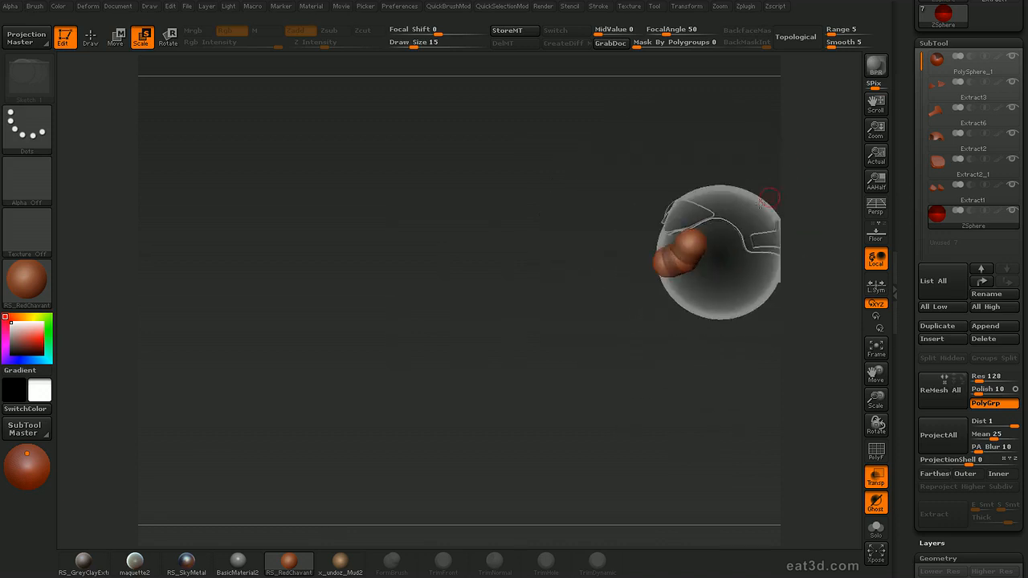
pyautogui.moveTo(676, 354); pyautogui.dragTo(687, 322)
pyautogui.moveTo(737, 409); pyautogui.dragTo(705, 371)
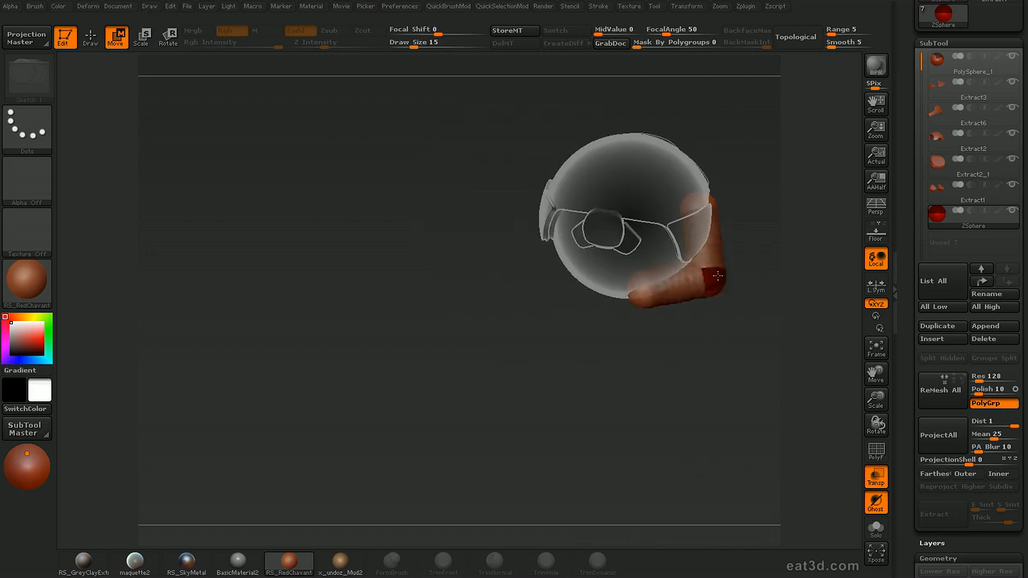
# Insert extra ZSpheres between the existing ones and move them outward to bend the chain around the helmet
pyautogui.press('q')
pyautogui.keyDown('shift'); pyautogui.click(680, 291); pyautogui.keyUp('shift')
pyautogui.press('w')
pyautogui.moveTo(679, 287); pyautogui.dragTo(677, 306)
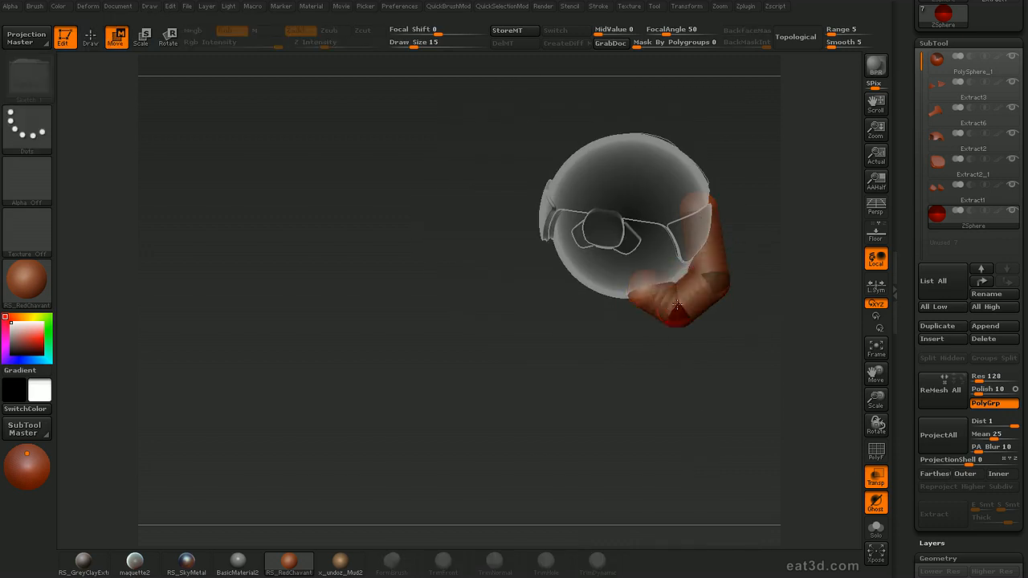
pyautogui.press('q')
pyautogui.click(709, 238)
pyautogui.moveTo(755, 246); pyautogui.dragTo(720, 240)
pyautogui.press('w')
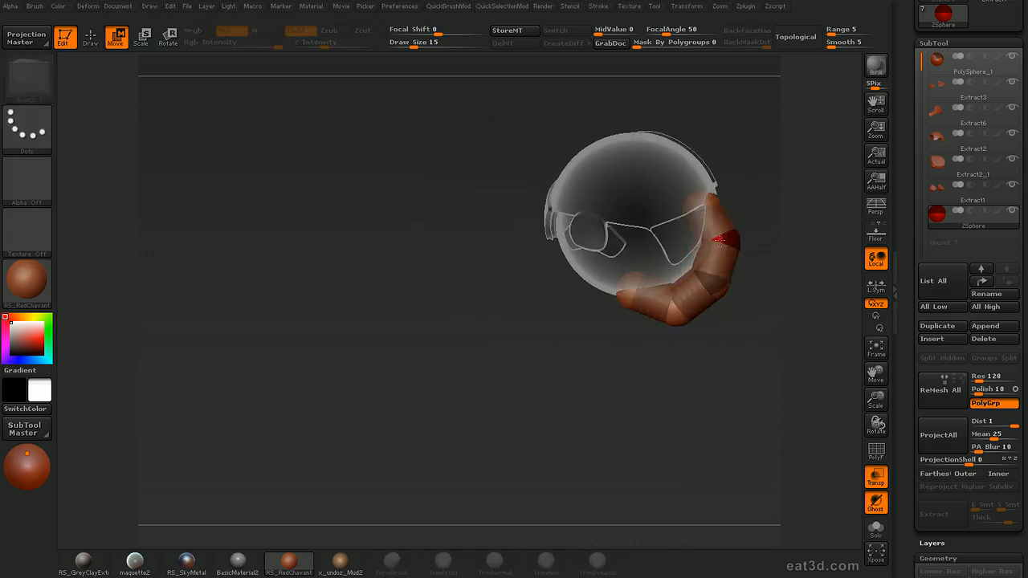
# Turn off transparency and adjust the ZSpheres so the tube curves evenly with both ends tucked into the helmet
pyautogui.hotkey('shift', 't')
pyautogui.moveTo(781, 220); pyautogui.dragTo(628, 415)
pyautogui.press('e')
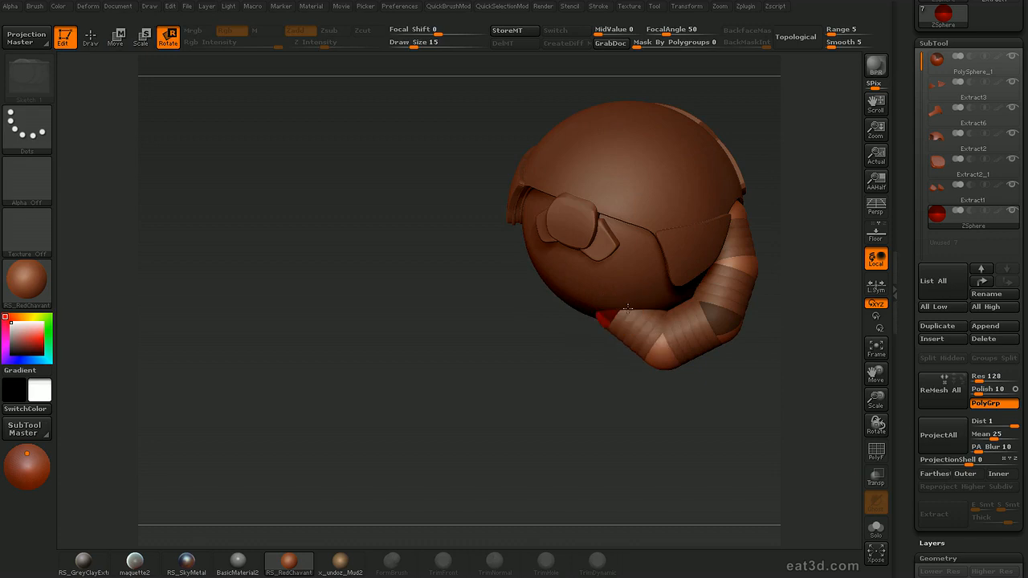
pyautogui.press('q')
pyautogui.press('w')
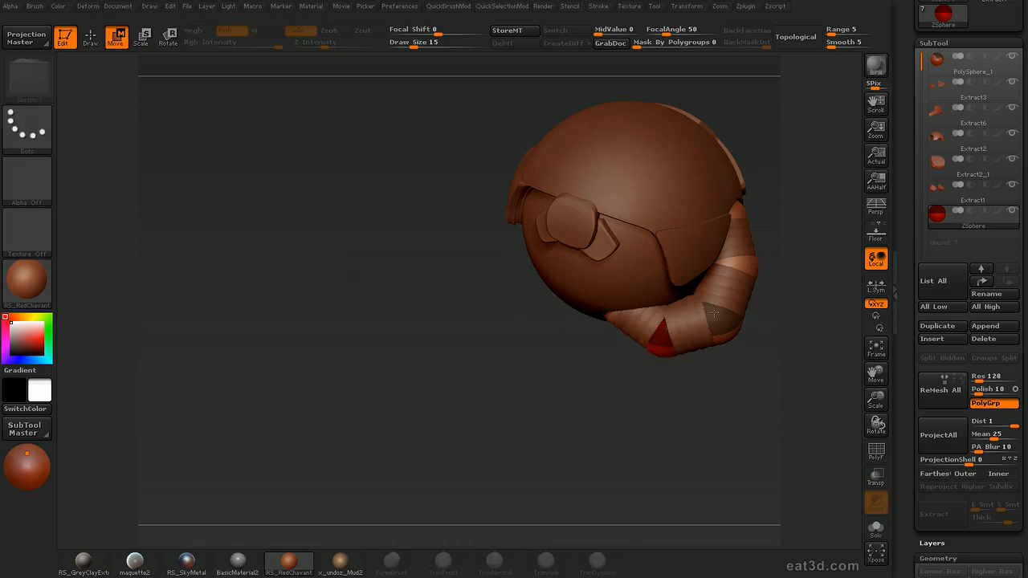
pyautogui.moveTo(772, 281); pyautogui.dragTo(579, 300)
pyautogui.press('q')
pyautogui.press('w')
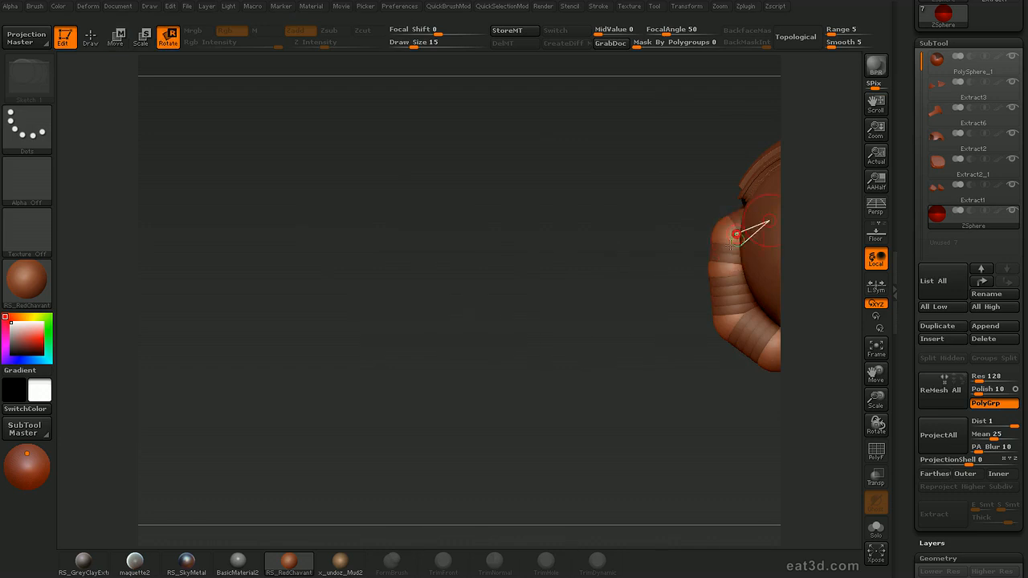
pyautogui.moveTo(646, 363); pyautogui.dragTo(752, 323)
# Preview the adaptive skin of the ZSphere tube at density 2
pyautogui.keyDown('alt'); pyautogui.moveTo(802, 245); pyautogui.dragTo(808, 176); pyautogui.keyUp('alt')
pyautogui.moveTo(809, 176)
pyautogui.keyDown('alt'); pyautogui.mouseDown()
pyautogui.moveTo(792, 208)
pyautogui.moveTo(833, 255)
pyautogui.moveTo(827, 266)
pyautogui.moveTo(788, 234)
pyautogui.moveTo(821, 231)
pyautogui.mouseUp(); pyautogui.keyUp('alt')
pyautogui.moveTo(907, 277); pyautogui.dragTo(901, 128)
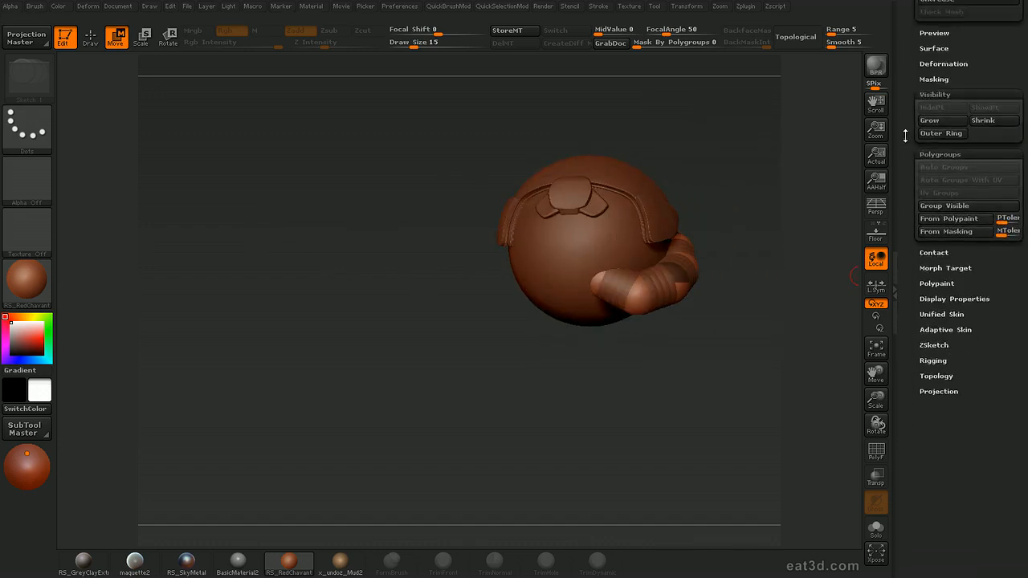
pyautogui.click(945, 329)
pyautogui.click(934, 343)
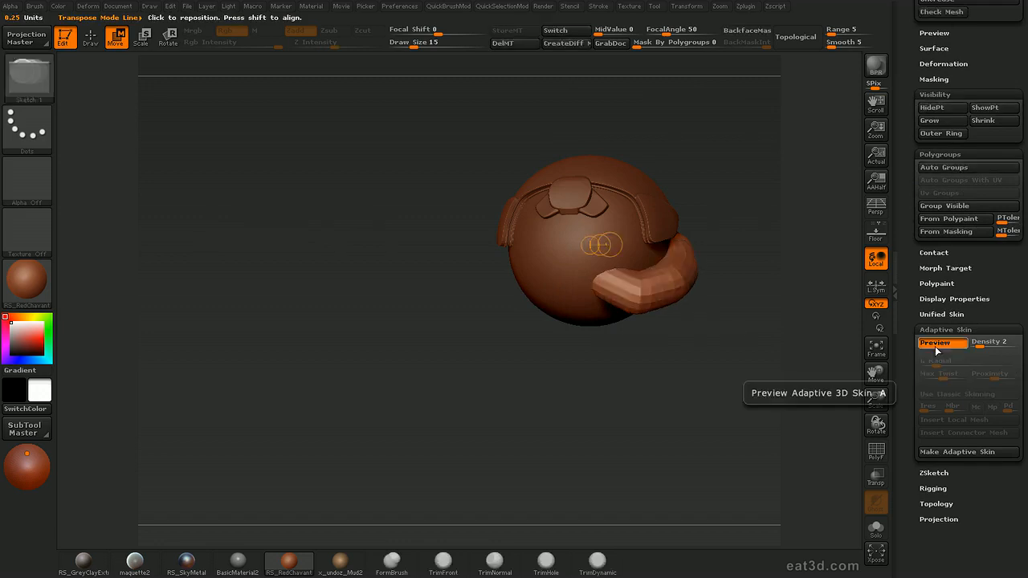
# Convert the previewed tube into a separate PolyMesh3D and return to the helmet tool
pyautogui.moveTo(744, 370); pyautogui.dragTo(764, 205)
pyautogui.moveTo(904, 272); pyautogui.dragTo(930, 462)
pyautogui.click(966, 74)
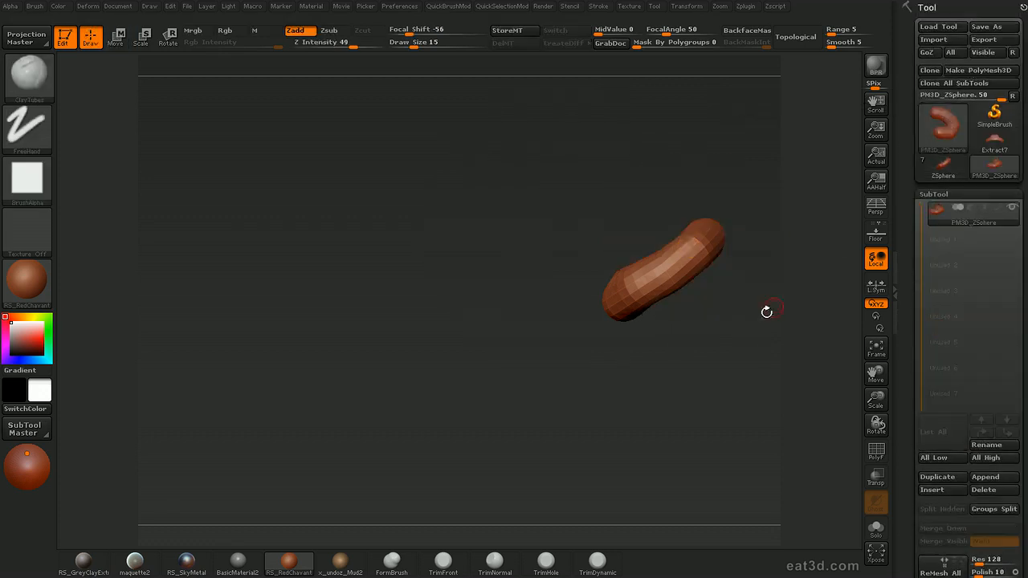
pyautogui.click(941, 174)
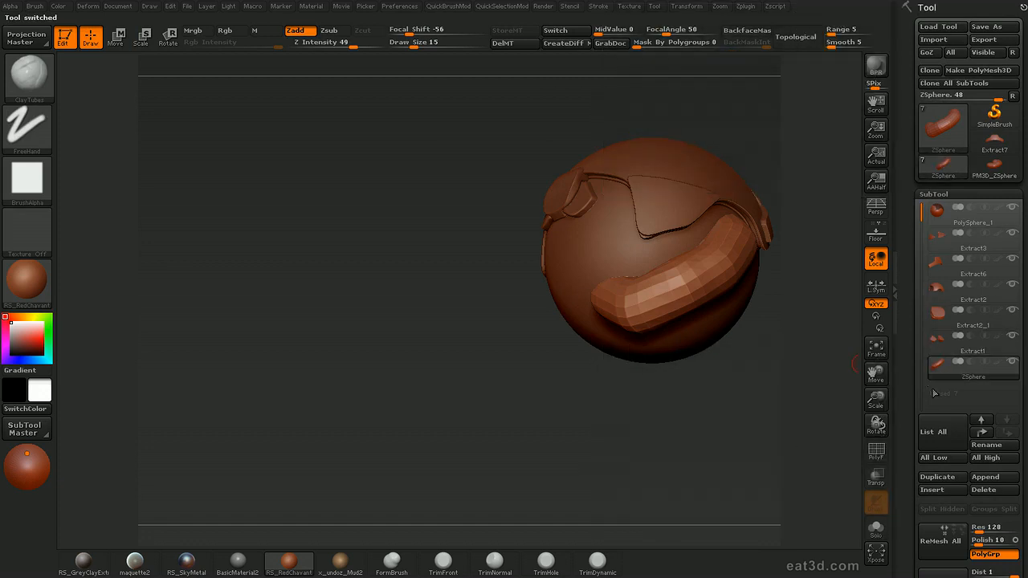
# Turn off the adaptive skin preview, hide the ZSphere subtool and make Extract1 active in the helmet tool
pyautogui.moveTo(747, 393); pyautogui.dragTo(707, 377)
pyautogui.press('a')
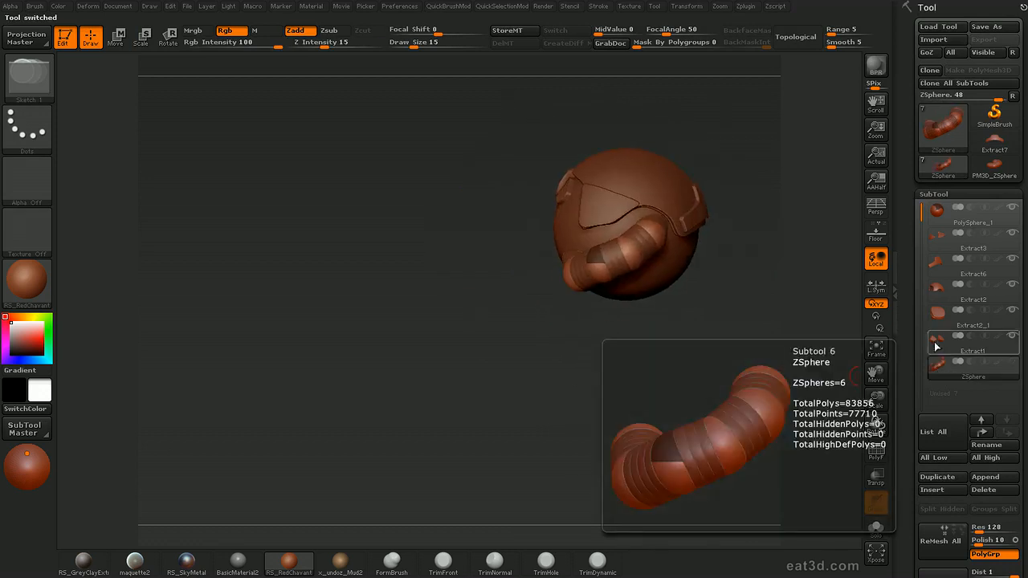
pyautogui.click(946, 341)
pyautogui.moveTo(778, 265); pyautogui.dragTo(777, 294)
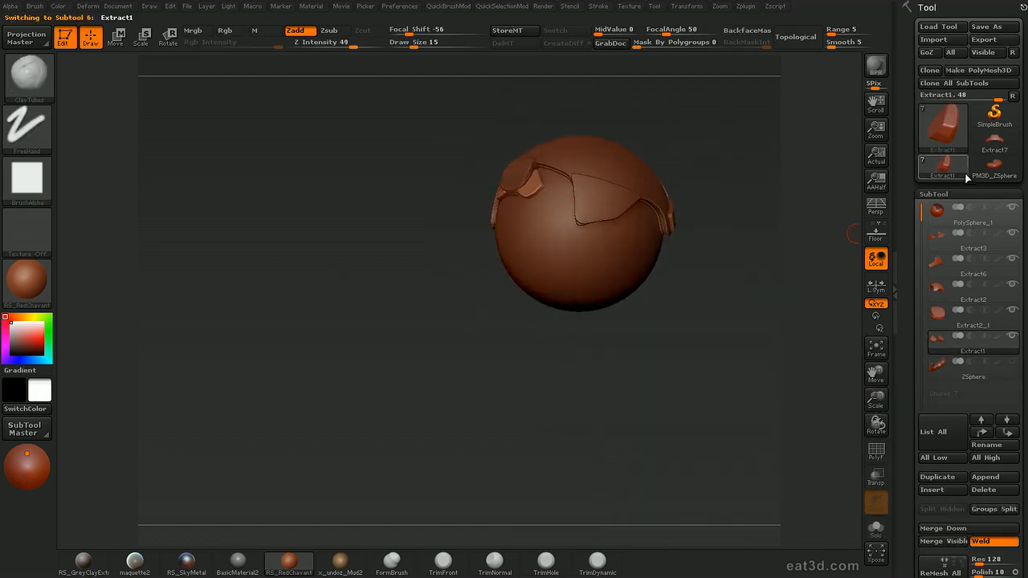
pyautogui.click(995, 167)
pyautogui.click(952, 166)
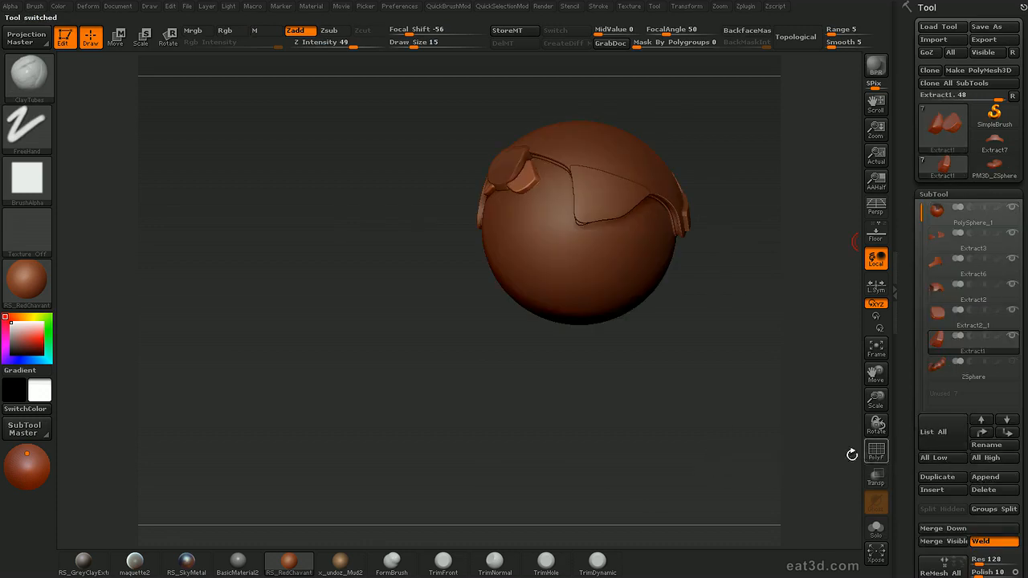
# Append the PM3D_ZSphere mesh to the helmet, make it active and subdivide it twice
pyautogui.click(985, 480)
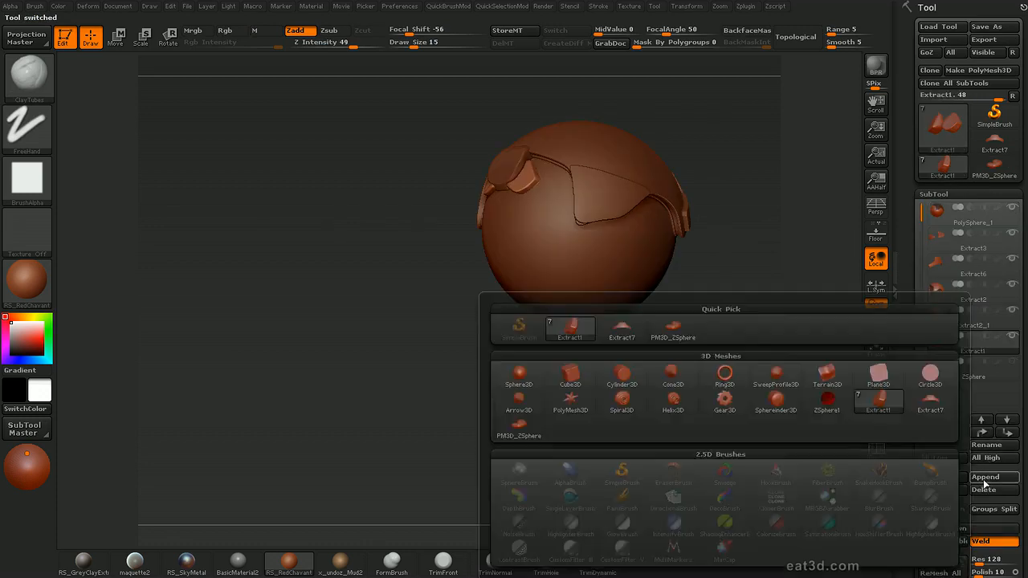
pyautogui.click(724, 373)
pyautogui.moveTo(741, 294)
pyautogui.mouseDown()
pyautogui.moveTo(800, 289)
pyautogui.moveTo(811, 262)
pyautogui.moveTo(782, 271)
pyautogui.mouseUp()
pyautogui.keyDown('alt'); pyautogui.click(661, 234); pyautogui.keyUp('alt')
pyautogui.hotkey('ctrl', 'd')
pyautogui.hotkey('ctrl', 'd')
# Assign SmoothDirectional as the smoothing brush and isolate the tube mesh from the other subtools
pyautogui.press('s')
pyautogui.moveTo(562, 263); pyautogui.dragTo(590, 264)
pyautogui.press('shift')
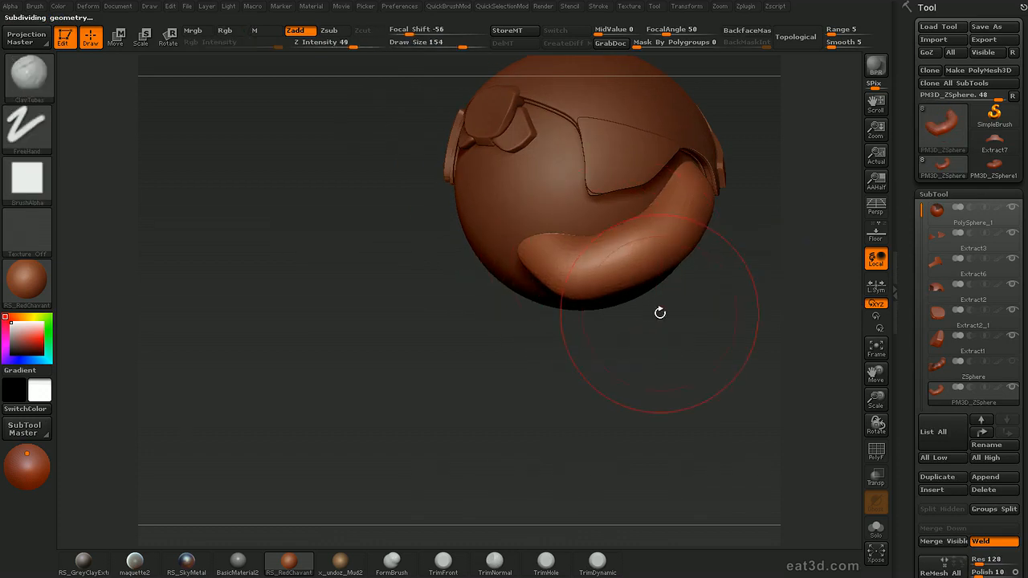
pyautogui.press('b')
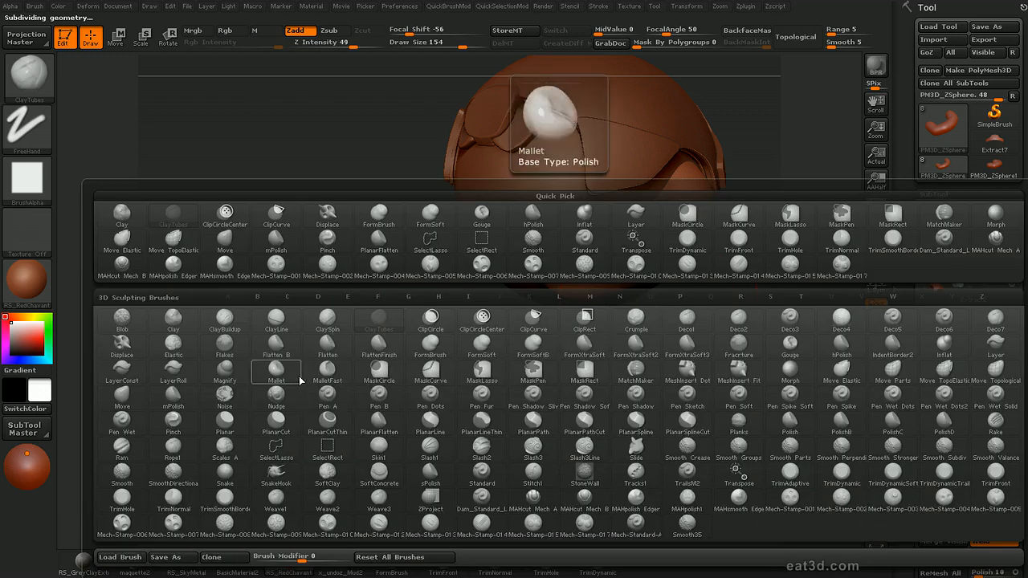
pyautogui.press('s')
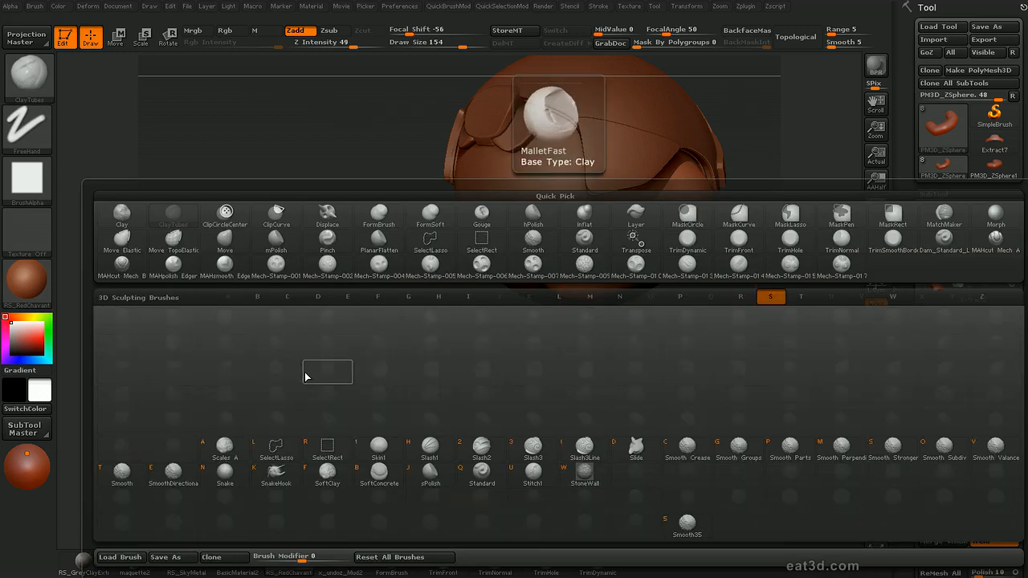
pyautogui.click(173, 474)
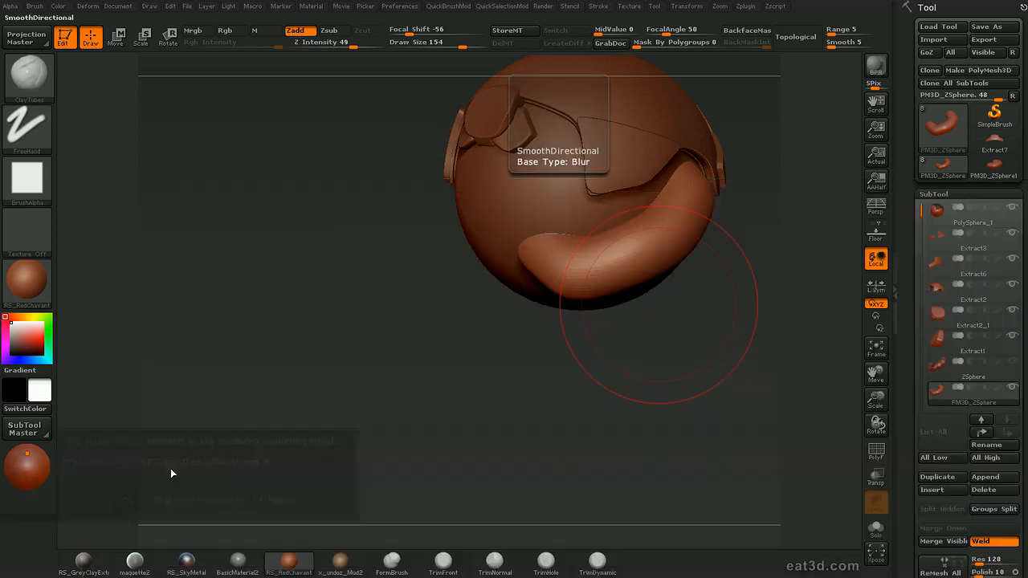
pyautogui.click(166, 500)
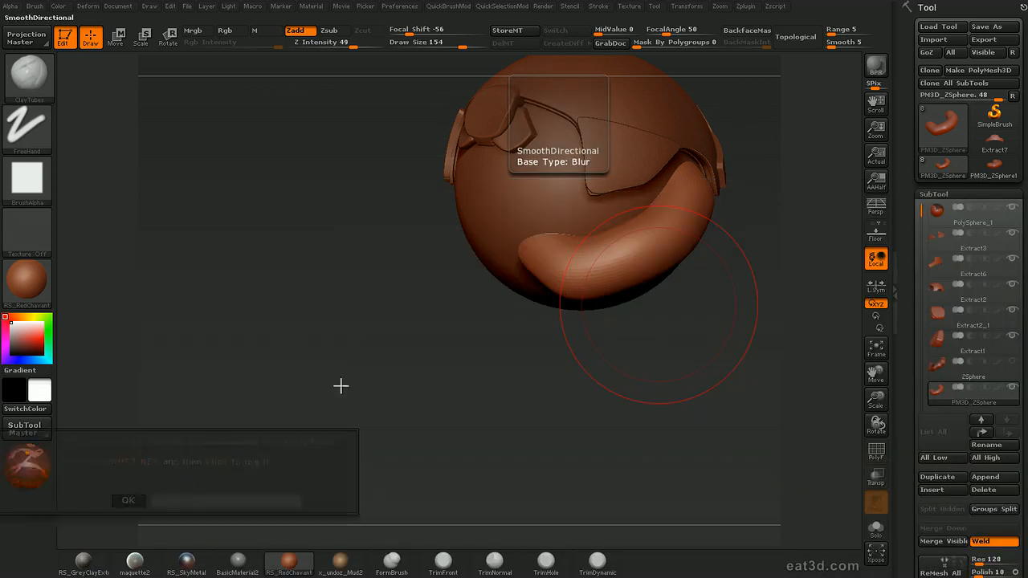
pyautogui.moveTo(648, 403)
pyautogui.mouseDown()
pyautogui.moveTo(605, 358)
pyautogui.moveTo(613, 390)
pyautogui.moveTo(601, 438)
pyautogui.moveTo(638, 390)
pyautogui.moveTo(658, 413)
pyautogui.moveTo(632, 408)
pyautogui.moveTo(652, 431)
pyautogui.moveTo(640, 373)
pyautogui.mouseUp()
pyautogui.hotkey('alt', 'shift', 's')
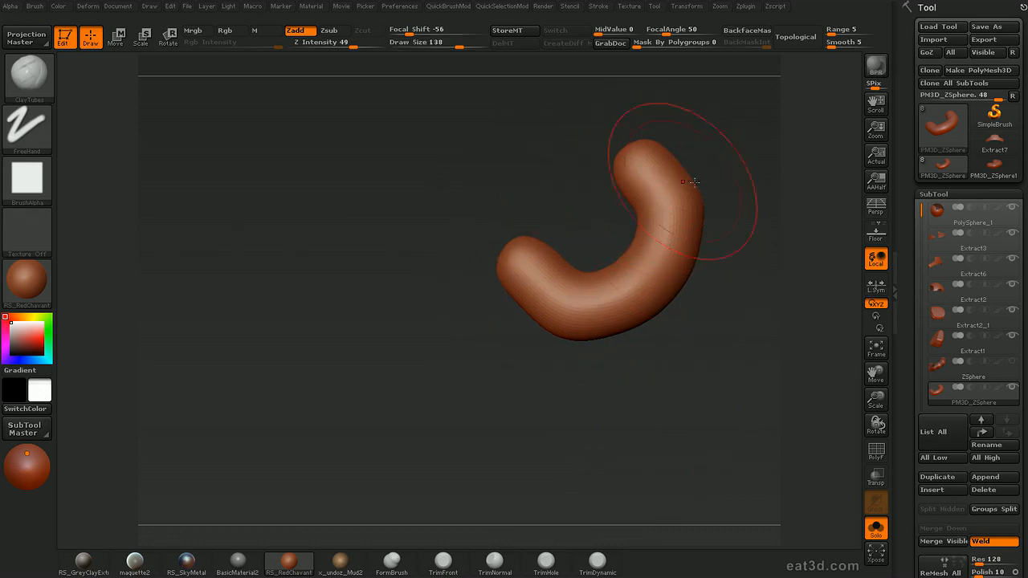
# Smooth the tube's surface along its length with SmoothDirectional at draw size 168
pyautogui.keyDown('alt'); pyautogui.moveTo(741, 194); pyautogui.dragTo(739, 171); pyautogui.keyUp('alt')
pyautogui.press('s')
pyautogui.moveTo(638, 227); pyautogui.dragTo(645, 225)
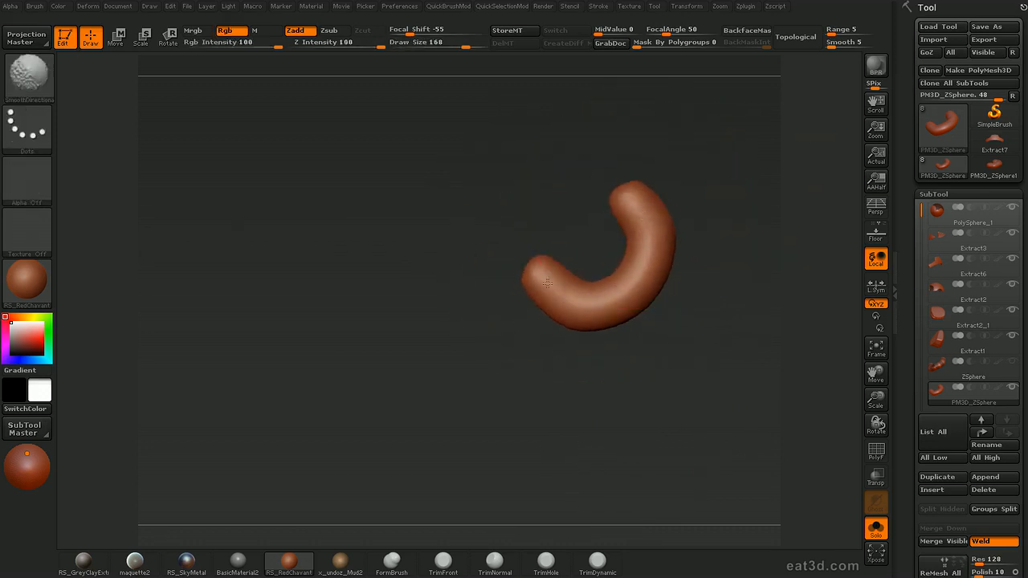
pyautogui.moveTo(748, 214)
pyautogui.mouseDown()
pyautogui.moveTo(737, 182)
pyautogui.moveTo(734, 245)
pyautogui.moveTo(729, 215)
pyautogui.mouseUp()
pyautogui.keyDown('shift'); pyautogui.moveTo(620, 209); pyautogui.dragTo(645, 217); pyautogui.keyUp('shift')
pyautogui.moveTo(715, 212)
pyautogui.mouseDown()
pyautogui.moveTo(701, 153)
pyautogui.moveTo(688, 201)
pyautogui.mouseUp()
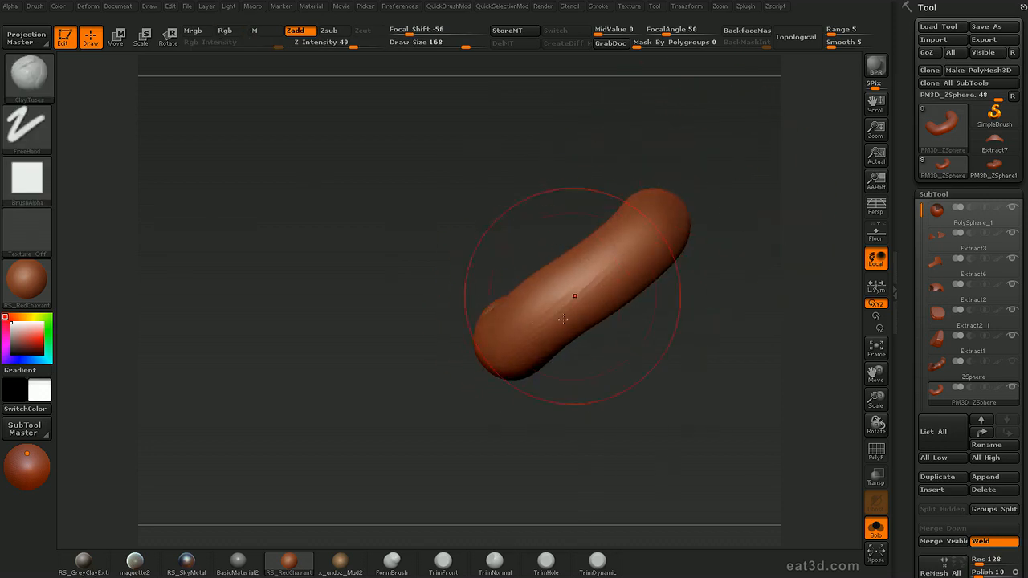
# Subdivide the tube mesh once more and check its wireframe and polygroups
pyautogui.press('d')
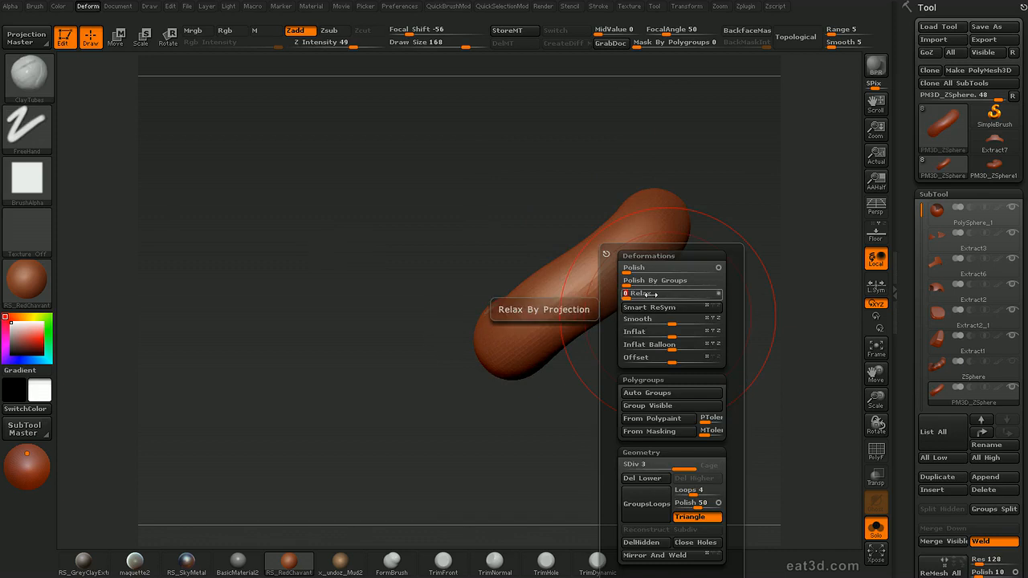
pyautogui.moveTo(743, 179); pyautogui.dragTo(746, 257)
pyautogui.hotkey('ctrl', 'd')
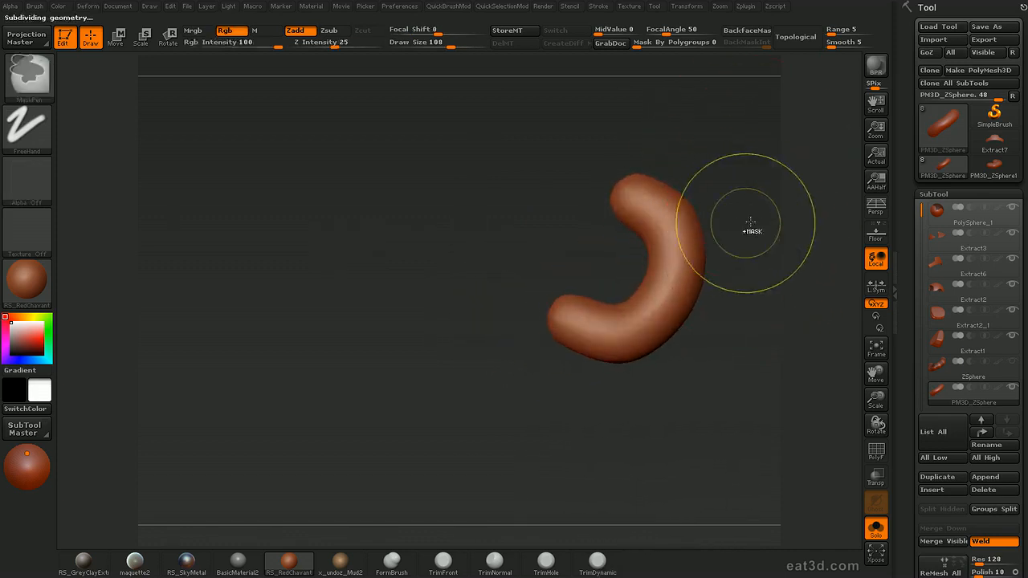
pyautogui.hotkey('shift', 'f')
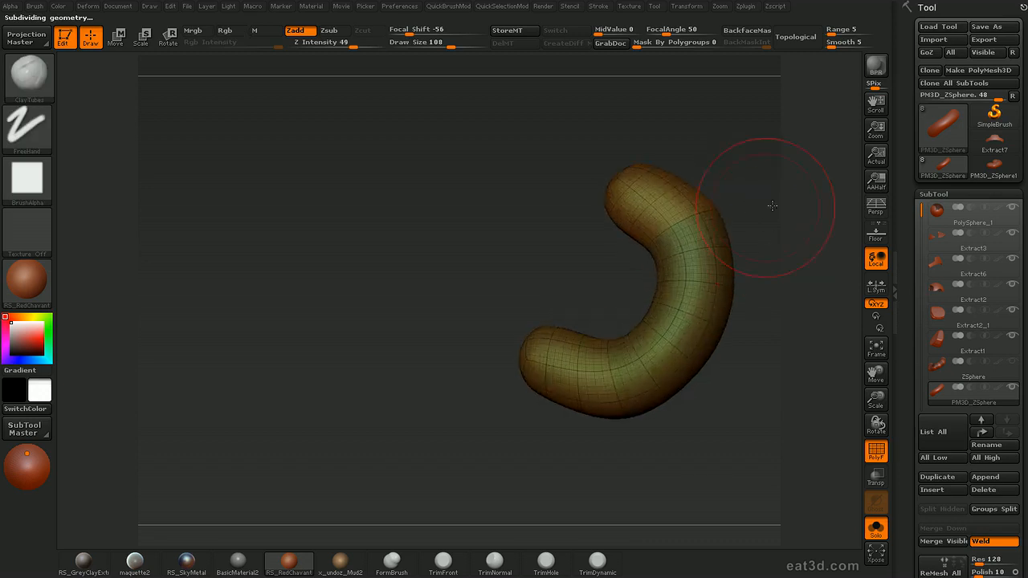
pyautogui.hotkey('alt', 's')
pyautogui.moveTo(797, 268)
pyautogui.mouseDown()
pyautogui.moveTo(817, 305)
pyautogui.moveTo(809, 277)
pyautogui.moveTo(789, 318)
pyautogui.moveTo(806, 339)
pyautogui.moveTo(801, 360)
pyautogui.moveTo(773, 353)
pyautogui.mouseUp()
pyautogui.hotkey('shift', 'f')
# Set the draw size to 72 and smooth the tube's bend
pyautogui.moveTo(626, 252); pyautogui.dragTo(612, 252)
pyautogui.moveTo(644, 399); pyautogui.dragTo(656, 389)
pyautogui.hotkey('shift', 's')
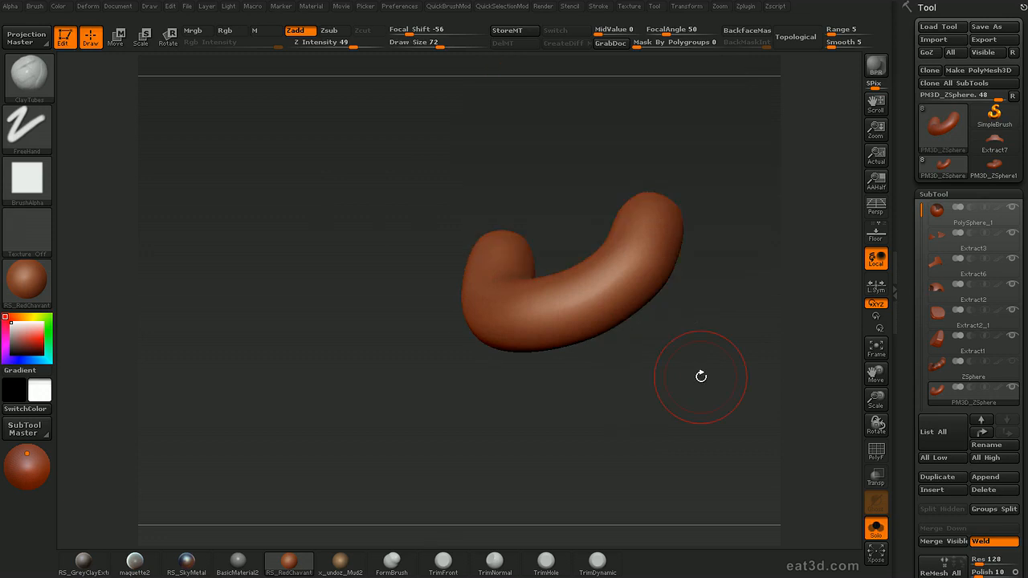
# Display the isolated tube's wireframe and examine its polygroups along the length, hiding the one at the open end of the bend
pyautogui.hotkey('shift', 'f')
pyautogui.keyDown('alt'); pyautogui.moveTo(811, 268); pyautogui.dragTo(780, 337); pyautogui.keyUp('alt')
pyautogui.keyDown('ctrl'); pyautogui.keyDown('shift'); pyautogui.click(660, 238); pyautogui.keyUp('shift'); pyautogui.keyUp('ctrl')
pyautogui.keyDown('ctrl'); pyautogui.keyDown('shift'); pyautogui.click(664, 247); pyautogui.keyUp('shift'); pyautogui.keyUp('ctrl')
pyautogui.keyDown('ctrl'); pyautogui.keyDown('shift'); pyautogui.click(626, 298); pyautogui.keyUp('shift'); pyautogui.keyUp('ctrl')
pyautogui.keyDown('ctrl'); pyautogui.keyDown('shift'); pyautogui.click(521, 344); pyautogui.keyUp('shift'); pyautogui.keyUp('ctrl')
pyautogui.keyDown('ctrl'); pyautogui.keyDown('shift'); pyautogui.click(447, 338); pyautogui.keyUp('shift'); pyautogui.keyUp('ctrl')
pyautogui.keyDown('ctrl'); pyautogui.keyDown('shift'); pyautogui.click(407, 287); pyautogui.keyUp('shift'); pyautogui.keyUp('ctrl')
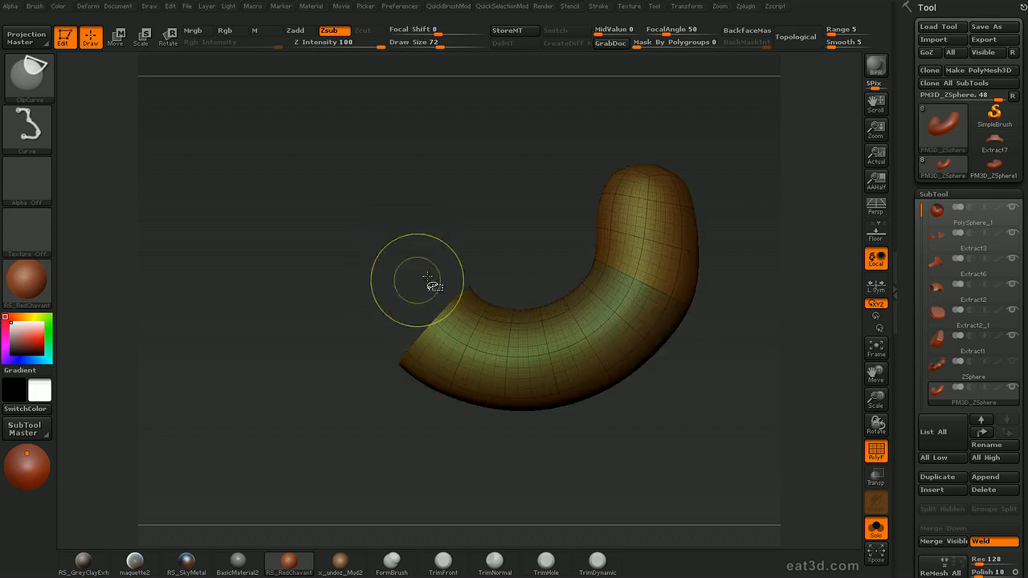
# Show the whole tube again, turn its wireframe off and bring back the other helmet subtools
pyautogui.keyDown('ctrl'); pyautogui.keyDown('shift'); pyautogui.moveTo(566, 231); pyautogui.dragTo(590, 207); pyautogui.keyUp('shift'); pyautogui.keyUp('ctrl')
pyautogui.keyDown('ctrl'); pyautogui.keyDown('shift'); pyautogui.click(767, 234); pyautogui.keyUp('shift'); pyautogui.keyUp('ctrl')
pyautogui.moveTo(771, 241)
pyautogui.keyDown('ctrl'); pyautogui.keyDown('shift'); pyautogui.mouseDown()
pyautogui.moveTo(780, 248)
pyautogui.moveTo(782, 218)
pyautogui.moveTo(750, 182)
pyautogui.moveTo(763, 255)
pyautogui.moveTo(802, 245)
pyautogui.mouseUp(); pyautogui.keyUp('shift'); pyautogui.keyUp('ctrl')
pyautogui.keyDown('ctrl'); pyautogui.keyDown('shift'); pyautogui.click(782, 215); pyautogui.keyUp('shift'); pyautogui.keyUp('ctrl')
pyautogui.hotkey('shift', 'f')
pyautogui.hotkey('alt', 'shift', 's')
pyautogui.moveTo(755, 294); pyautogui.dragTo(790, 296)
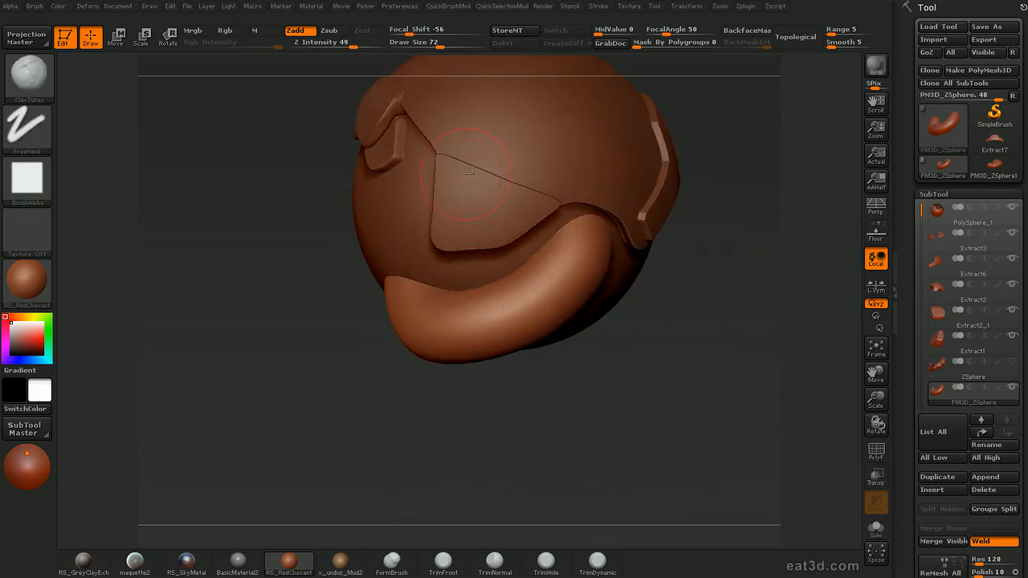
# Set the draw size to 47 and isolate the tube's end polygroup beside the wavy helmet panel
pyautogui.moveTo(618, 434); pyautogui.dragTo(570, 431)
pyautogui.press('s')
pyautogui.moveTo(585, 260); pyautogui.dragTo(575, 259)
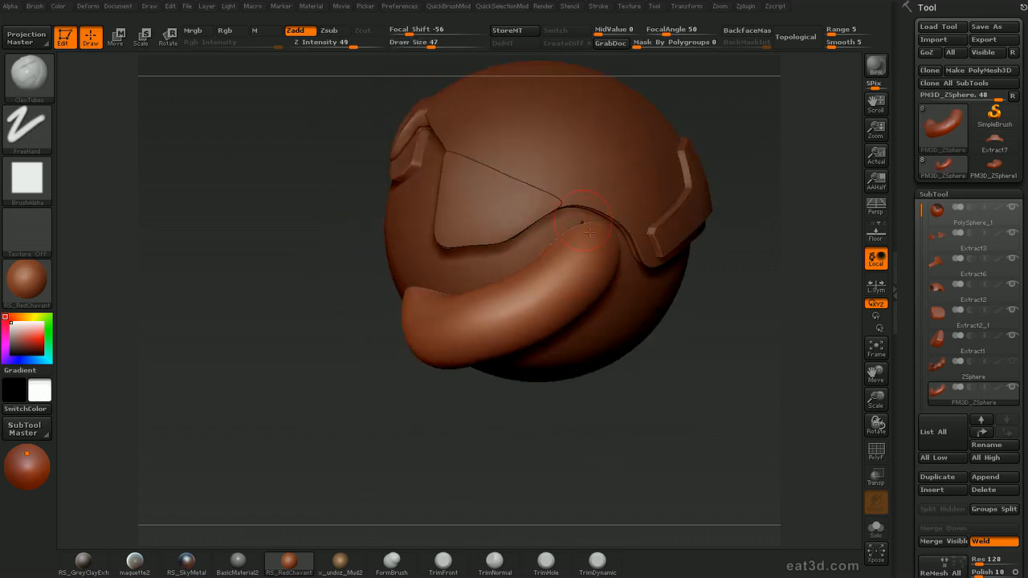
pyautogui.moveTo(777, 265); pyautogui.dragTo(658, 249)
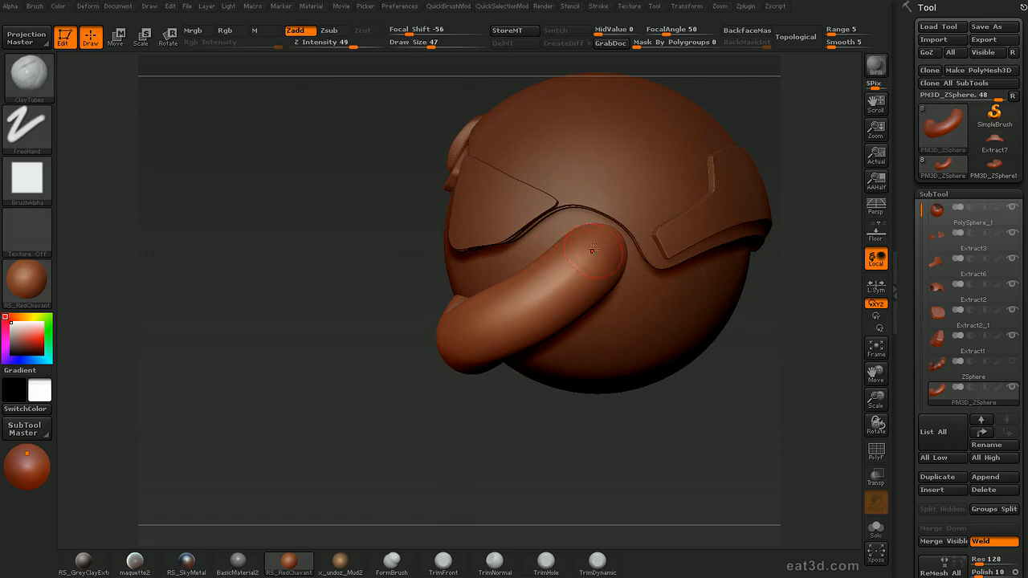
pyautogui.keyDown('ctrl'); pyautogui.keyDown('shift'); pyautogui.click(599, 247); pyautogui.keyUp('shift'); pyautogui.keyUp('ctrl')
# Set E Smt to 0 and extract the isolated end polygroup as a shell with a thickness of 0.3
pyautogui.moveTo(600, 457)
pyautogui.mouseDown()
pyautogui.moveTo(585, 434)
pyautogui.moveTo(649, 463)
pyautogui.moveTo(612, 448)
pyautogui.mouseUp()
pyautogui.keyDown('alt'); pyautogui.moveTo(612, 448); pyautogui.dragTo(555, 437); pyautogui.keyUp('alt')
pyautogui.moveTo(904, 401); pyautogui.dragTo(897, 319)
pyautogui.click(985, 533)
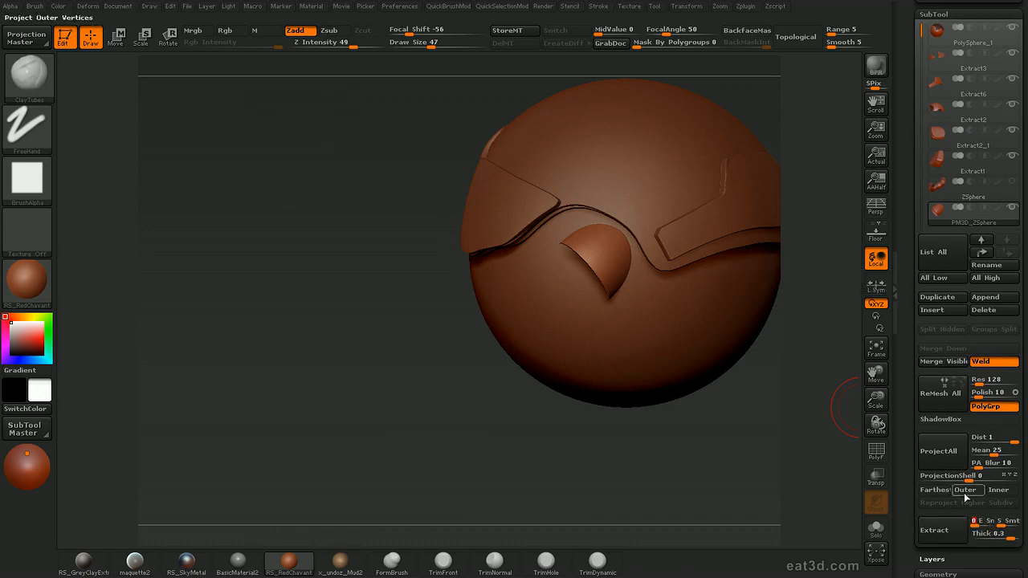
pyautogui.moveTo(760, 361); pyautogui.dragTo(841, 305)
pyautogui.hotkey('alt', 's')
pyautogui.moveTo(775, 266); pyautogui.dragTo(798, 392)
pyautogui.hotkey('shift', 'f')
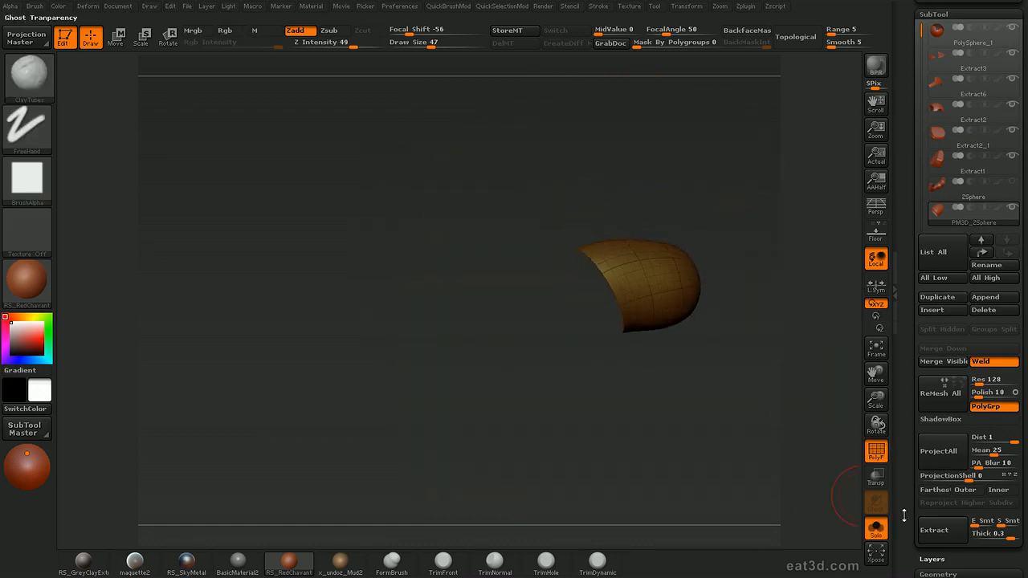
pyautogui.hotkey('alt', 's')
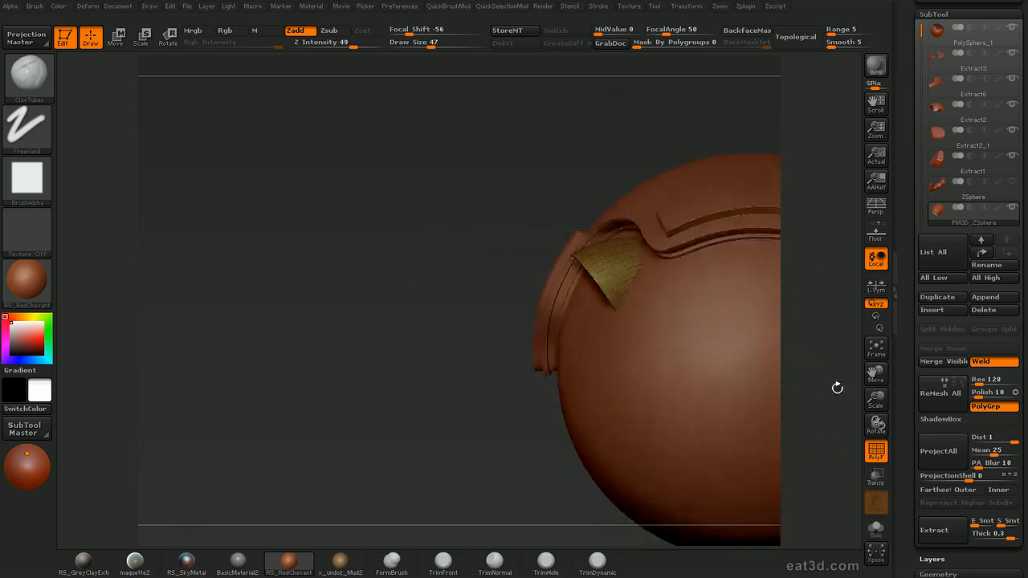
pyautogui.moveTo(841, 390); pyautogui.dragTo(534, 201)
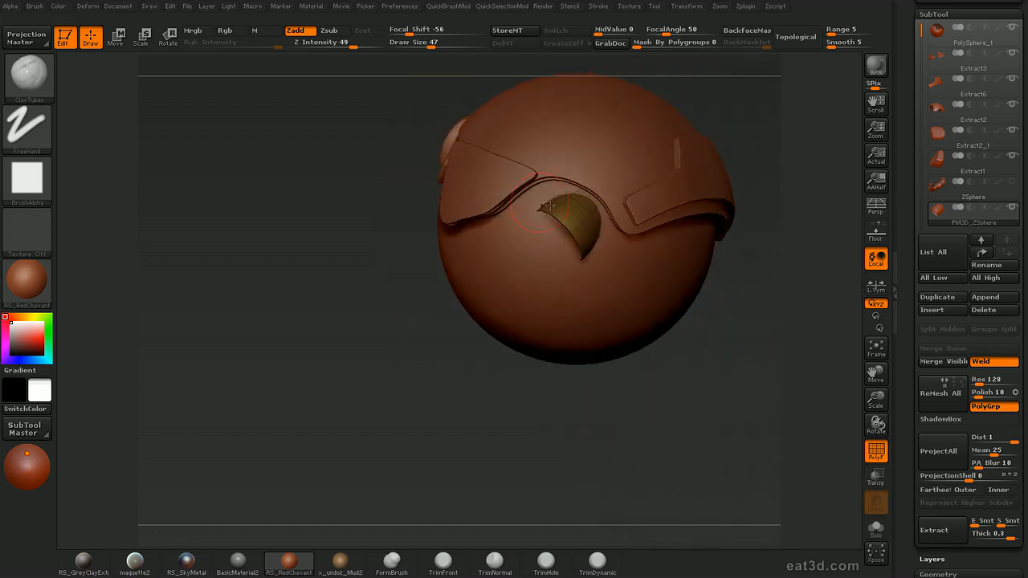
pyautogui.moveTo(812, 338)
pyautogui.mouseDown()
pyautogui.moveTo(827, 322)
pyautogui.moveTo(819, 339)
pyautogui.moveTo(789, 336)
pyautogui.mouseUp()
# Unhide the whole tube, turn the wireframe off and select the extracted end cap subtool
pyautogui.hotkey('ctrl', 'shift')
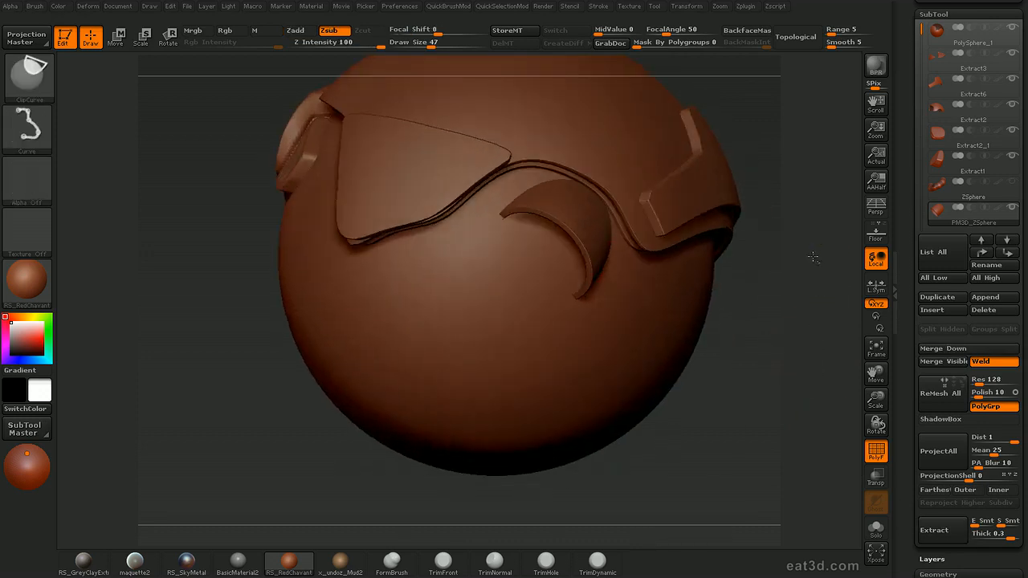
pyautogui.keyDown('ctrl'); pyautogui.keyDown('shift'); pyautogui.click(817, 262); pyautogui.keyUp('shift'); pyautogui.keyUp('ctrl')
pyautogui.moveTo(815, 261); pyautogui.dragTo(736, 253)
pyautogui.keyDown('alt'); pyautogui.click(612, 232); pyautogui.keyUp('alt')
pyautogui.hotkey('shift', 'f')
pyautogui.moveTo(688, 458)
pyautogui.mouseDown()
pyautogui.moveTo(724, 482)
pyautogui.moveTo(814, 358)
pyautogui.moveTo(765, 401)
pyautogui.moveTo(659, 452)
pyautogui.moveTo(654, 406)
pyautogui.moveTo(688, 459)
pyautogui.moveTo(742, 447)
pyautogui.moveTo(700, 454)
pyautogui.moveTo(685, 419)
pyautogui.moveTo(702, 450)
pyautogui.moveTo(696, 435)
pyautogui.moveTo(689, 470)
pyautogui.moveTo(647, 383)
pyautogui.moveTo(612, 424)
pyautogui.moveTo(666, 437)
pyautogui.moveTo(645, 321)
pyautogui.mouseUp()
pyautogui.moveTo(713, 402)
pyautogui.mouseDown()
pyautogui.moveTo(679, 422)
pyautogui.moveTo(648, 338)
pyautogui.mouseUp()
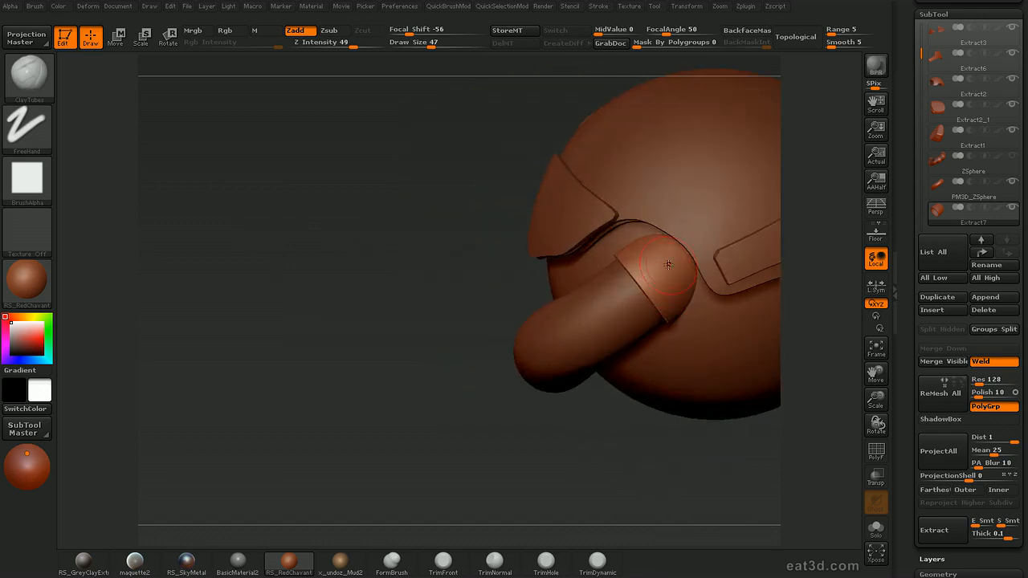
# Insert edge loops around the end cap's polygroups with GroupsLoops, using 8 loops
pyautogui.press('d')
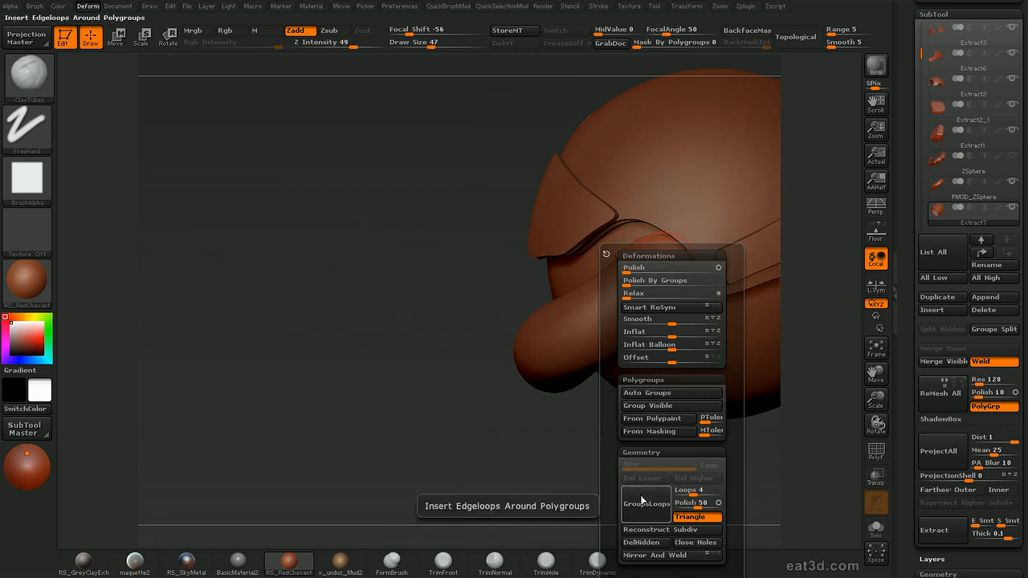
pyautogui.moveTo(594, 504)
pyautogui.mouseDown()
pyautogui.moveTo(562, 418)
pyautogui.moveTo(630, 269)
pyautogui.mouseUp()
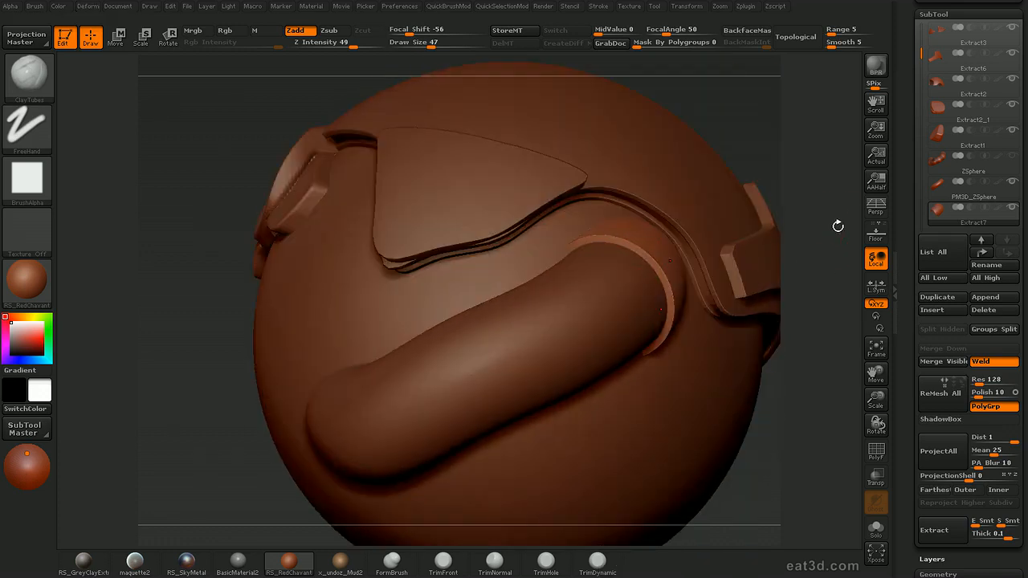
pyautogui.moveTo(838, 226); pyautogui.dragTo(825, 218)
pyautogui.press('d')
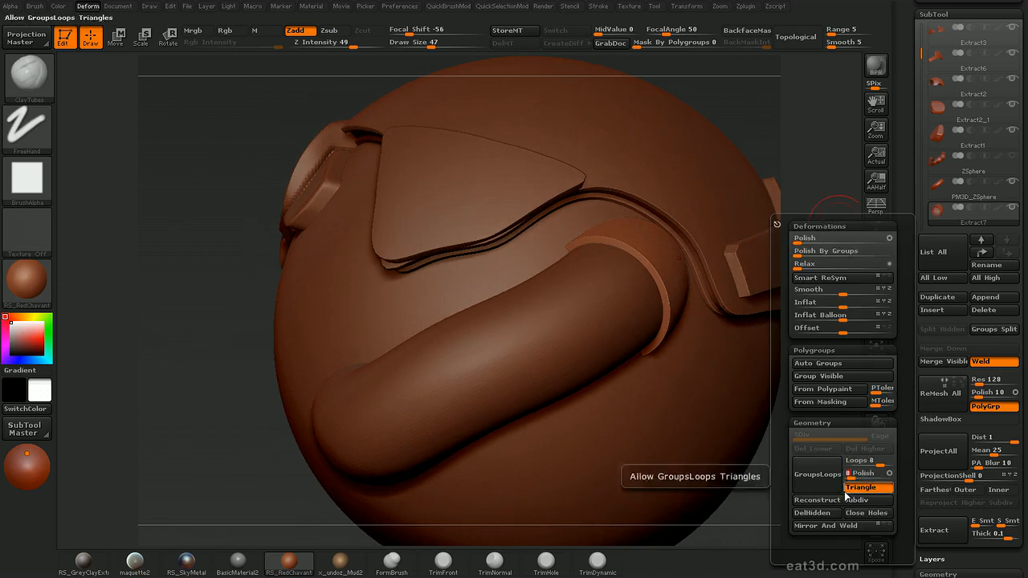
pyautogui.keyDown('alt'); pyautogui.moveTo(840, 193); pyautogui.dragTo(827, 272); pyautogui.keyUp('alt')
pyautogui.press('b')
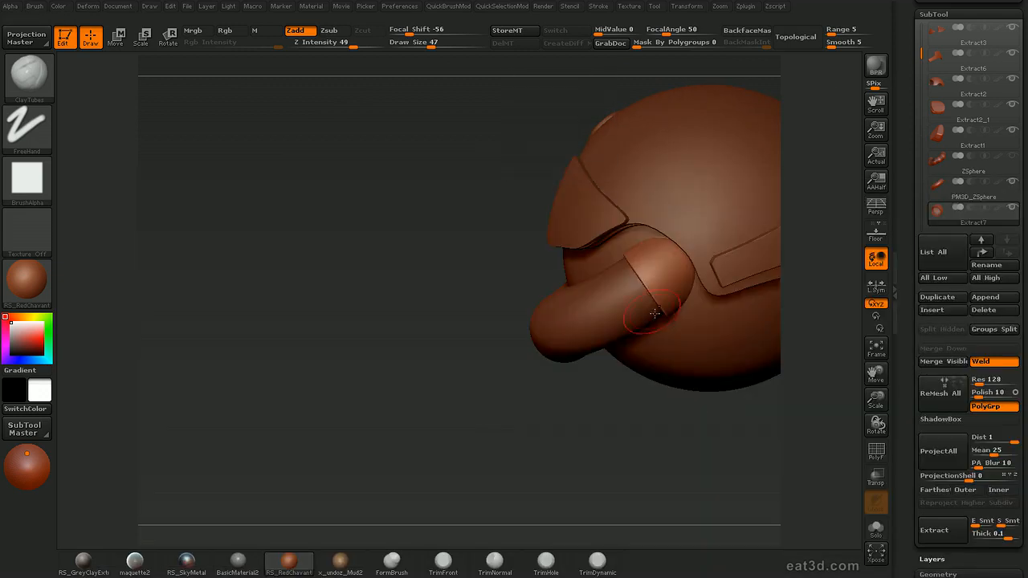
# Trim the open edge of the end cap with an angled clip curve and check the helmet around the tube
pyautogui.keyDown('ctrl'); pyautogui.keyDown('shift'); pyautogui.moveTo(647, 329); pyautogui.dragTo(662, 288); pyautogui.keyUp('shift'); pyautogui.keyUp('ctrl')
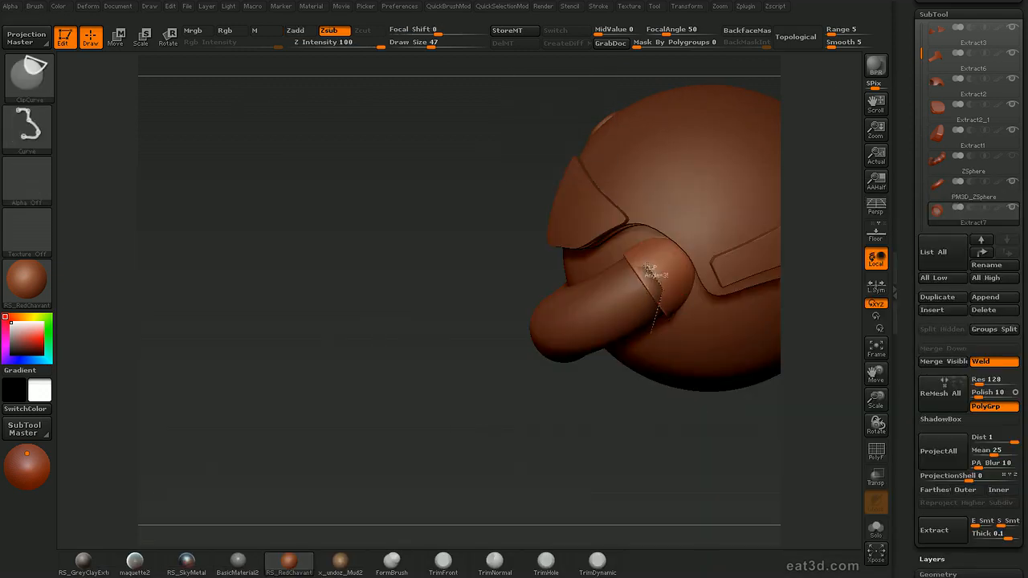
pyautogui.keyDown('ctrl'); pyautogui.keyDown('shift'); pyautogui.moveTo(580, 275); pyautogui.dragTo(580, 276); pyautogui.keyUp('shift'); pyautogui.keyUp('ctrl')
pyautogui.moveTo(788, 437)
pyautogui.mouseDown()
pyautogui.moveTo(803, 456)
pyautogui.moveTo(872, 431)
pyautogui.moveTo(771, 327)
pyautogui.moveTo(825, 409)
pyautogui.moveTo(872, 397)
pyautogui.mouseUp()
pyautogui.keyDown('ctrl'); pyautogui.keyDown('shift'); pyautogui.click(645, 338); pyautogui.keyUp('shift'); pyautogui.keyUp('ctrl')
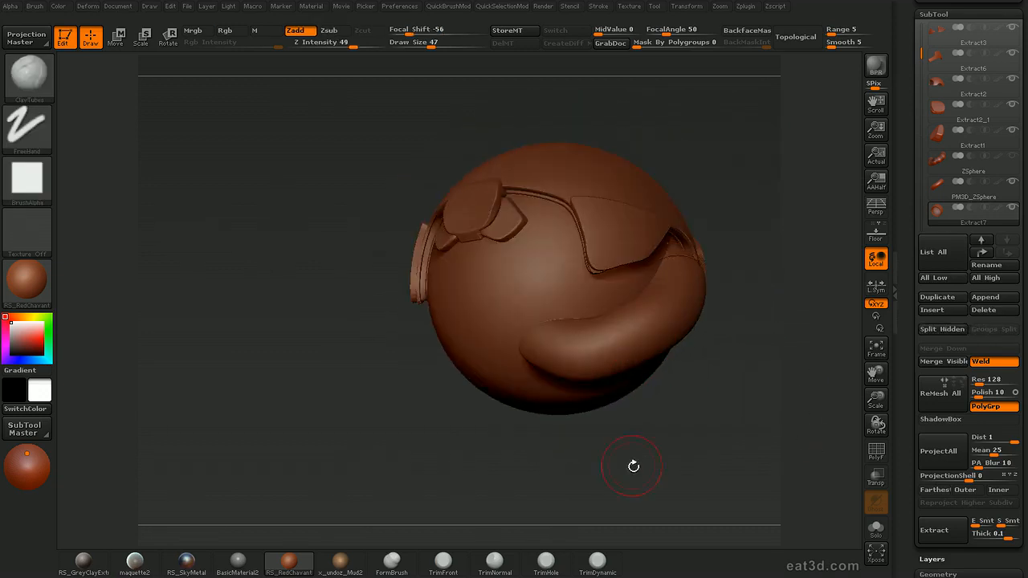
pyautogui.moveTo(633, 452); pyautogui.dragTo(640, 421)
pyautogui.moveTo(741, 308); pyautogui.dragTo(680, 321)
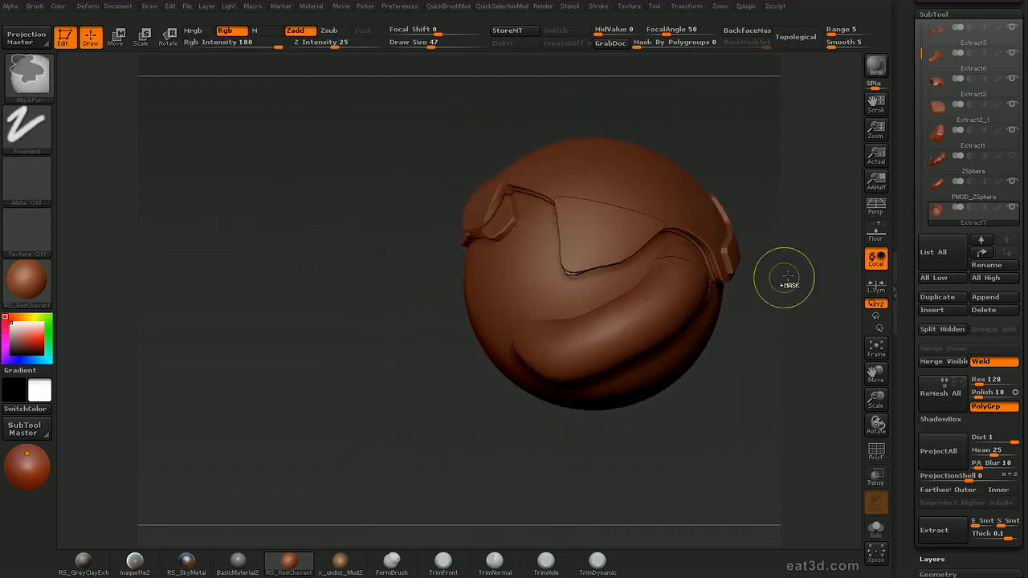
# Isolate the polygroup at the tube's front end, extract it with a thickness of 0.3, and unhide the tube
pyautogui.keyDown('ctrl'); pyautogui.keyDown('shift'); pyautogui.click(776, 292); pyautogui.keyUp('shift'); pyautogui.keyUp('ctrl')
pyautogui.keyDown('alt'); pyautogui.click(661, 316); pyautogui.keyUp('alt')
pyautogui.moveTo(640, 452); pyautogui.dragTo(679, 440)
pyautogui.keyDown('ctrl'); pyautogui.keyDown('shift'); pyautogui.click(552, 340); pyautogui.keyUp('shift'); pyautogui.keyUp('ctrl')
pyautogui.moveTo(641, 396); pyautogui.dragTo(729, 389)
pyautogui.click(936, 526)
pyautogui.keyDown('ctrl'); pyautogui.keyDown('shift'); pyautogui.click(730, 390); pyautogui.keyUp('shift'); pyautogui.keyUp('ctrl')
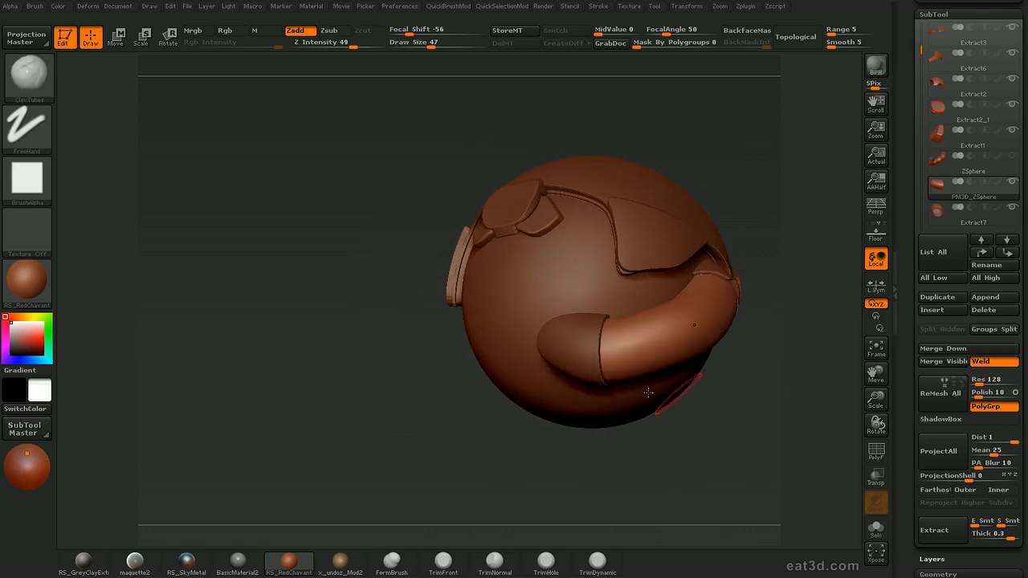
# Select the newly extracted front cap and add edge loops around its polygroups with GroupsLoops
pyautogui.moveTo(577, 361); pyautogui.dragTo(622, 434)
pyautogui.keyDown('alt'); pyautogui.click(587, 368); pyautogui.keyUp('alt')
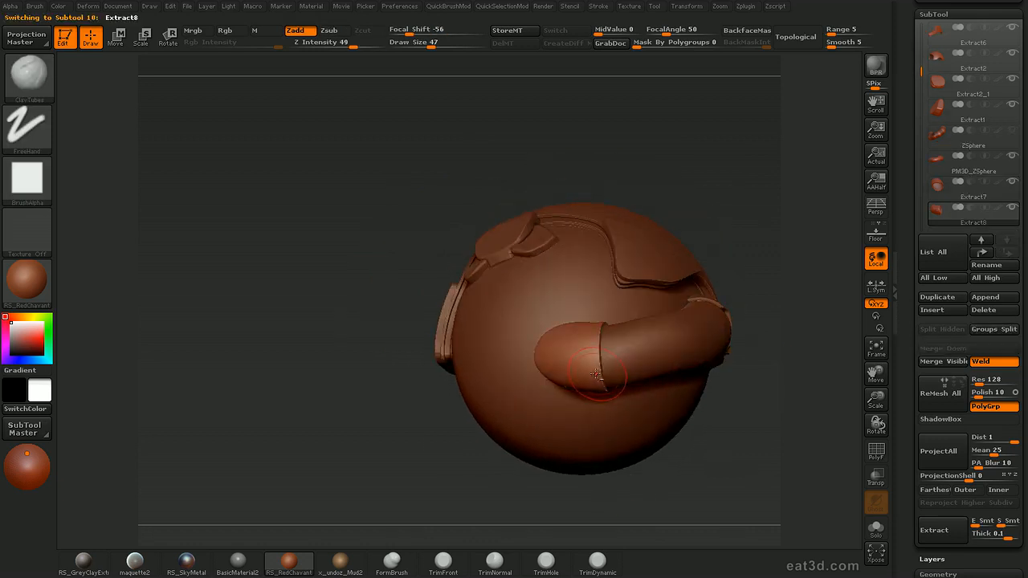
pyautogui.press('d')
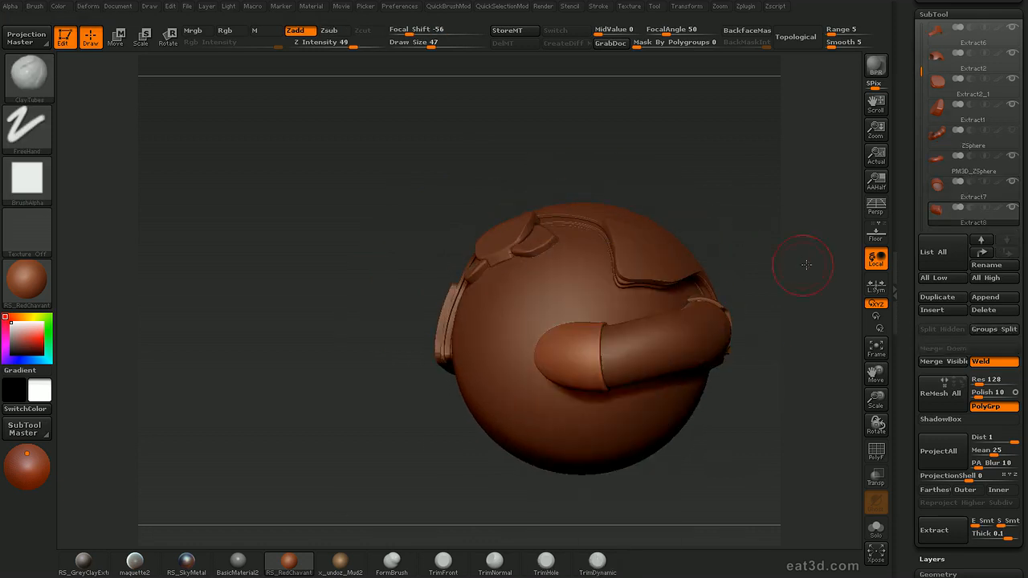
pyautogui.moveTo(795, 261); pyautogui.dragTo(738, 298)
# Trim the front cap's edge into a notched profile with an angled clip curve
pyautogui.keyDown('ctrl'); pyautogui.keyDown('shift'); pyautogui.click(586, 365); pyautogui.keyUp('shift'); pyautogui.keyUp('ctrl')
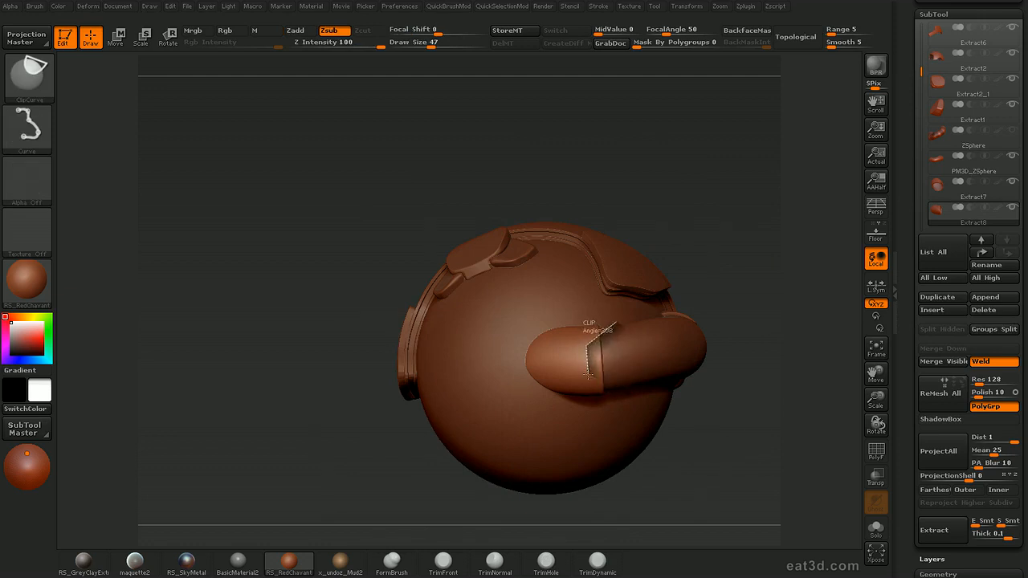
pyautogui.keyDown('ctrl'); pyautogui.keyDown('shift'); pyautogui.moveTo(588, 374); pyautogui.dragTo(590, 375); pyautogui.keyUp('shift'); pyautogui.keyUp('ctrl')
pyautogui.moveTo(790, 360)
pyautogui.mouseDown()
pyautogui.moveTo(798, 358)
pyautogui.moveTo(773, 367)
pyautogui.moveTo(752, 305)
pyautogui.moveTo(779, 279)
pyautogui.moveTo(798, 289)
pyautogui.moveTo(744, 288)
pyautogui.moveTo(758, 302)
pyautogui.mouseUp()
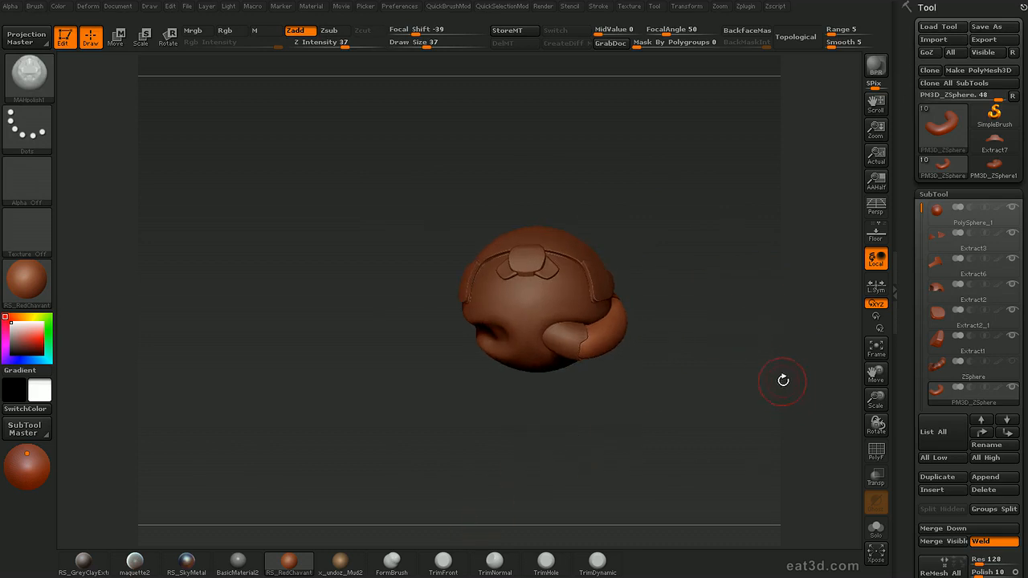
# Browse LightBox's tool library and load PolySphere.ZTL as the active tool
pyautogui.press(',')
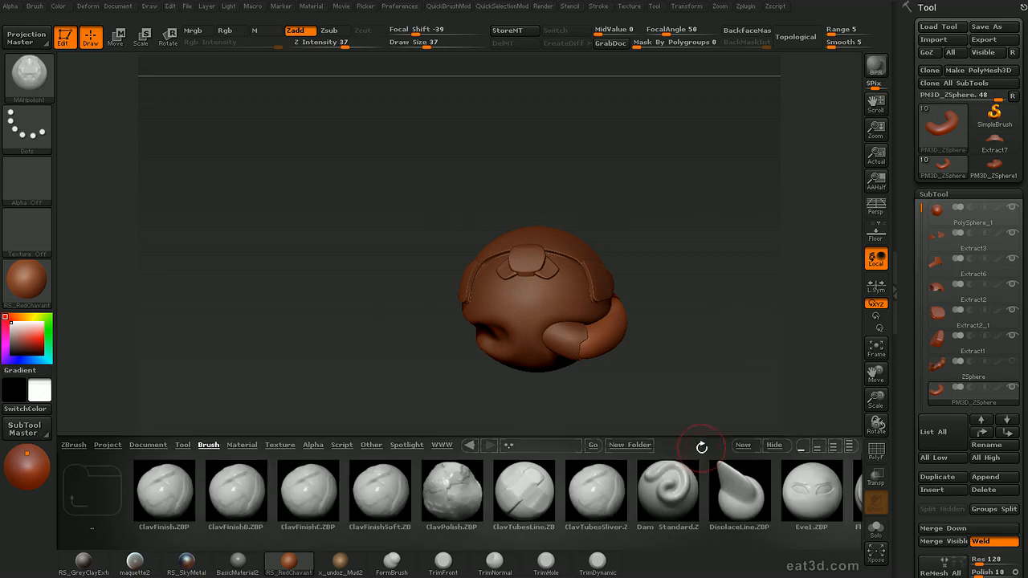
pyautogui.moveTo(775, 466)
pyautogui.mouseDown()
pyautogui.moveTo(630, 433)
pyautogui.moveTo(402, 459)
pyautogui.mouseUp()
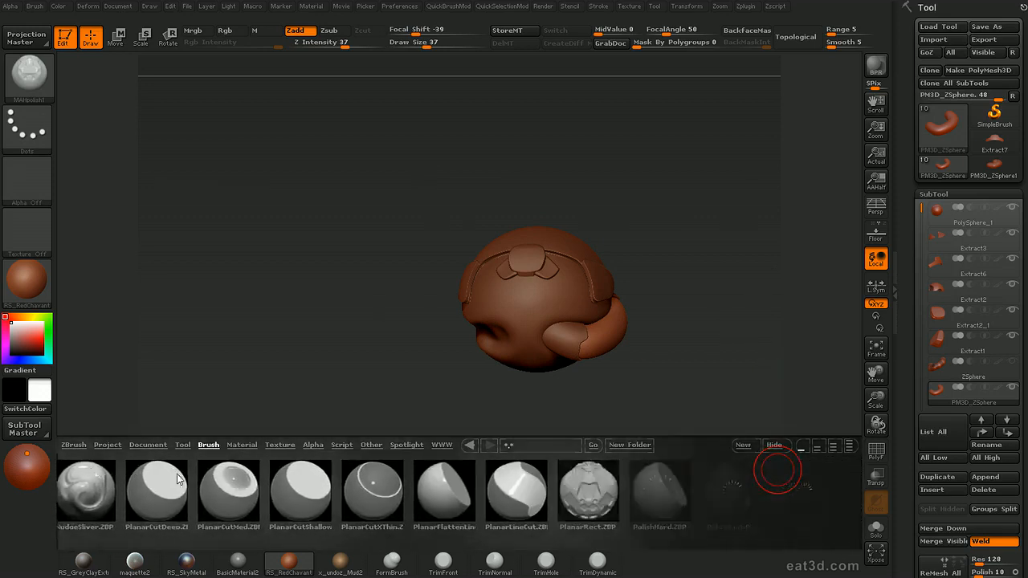
pyautogui.moveTo(785, 487); pyautogui.dragTo(277, 450)
pyautogui.click(186, 446)
pyautogui.moveTo(759, 503); pyautogui.dragTo(491, 456)
pyautogui.moveTo(667, 495); pyautogui.dragTo(315, 496)
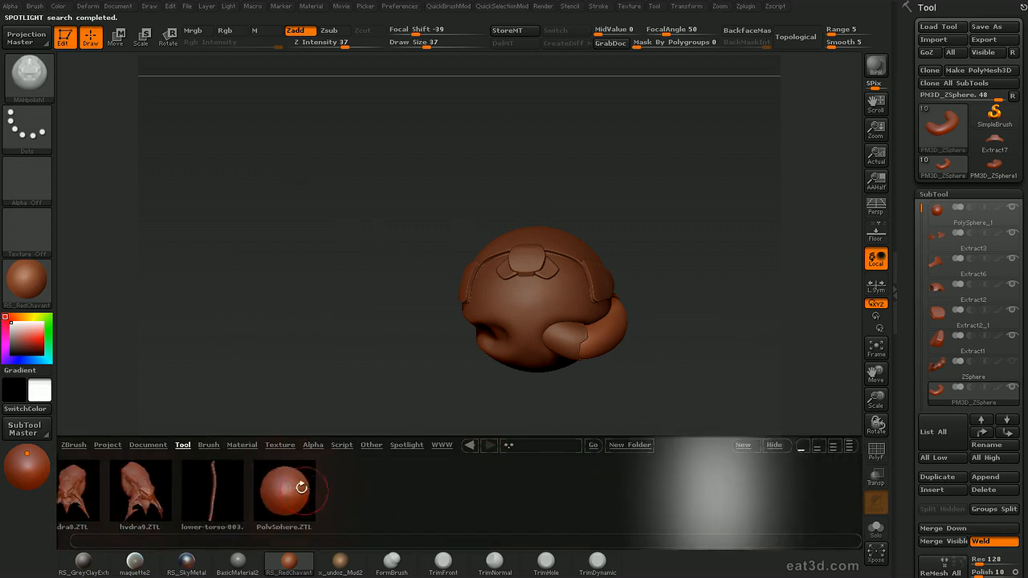
pyautogui.doubleClick(313, 494)
pyautogui.keyDown('alt'); pyautogui.moveTo(741, 322); pyautogui.dragTo(747, 337); pyautogui.keyUp('alt')
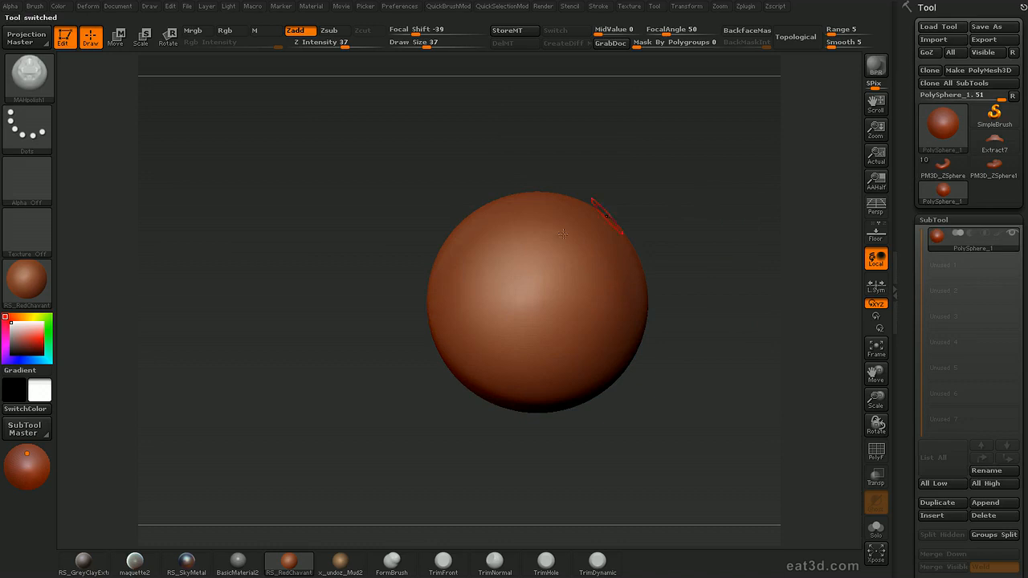
# Try clipping away the sphere's upper part with a horizontal clip curve near its middle, and undo the clip
pyautogui.moveTo(346, 313)
pyautogui.keyDown('ctrl'); pyautogui.keyDown('shift'); pyautogui.mouseDown()
pyautogui.moveTo(563, 325)
pyautogui.moveTo(797, 319)
pyautogui.moveTo(760, 314)
pyautogui.moveTo(747, 361)
pyautogui.mouseUp(); pyautogui.keyUp('shift'); pyautogui.keyUp('ctrl')
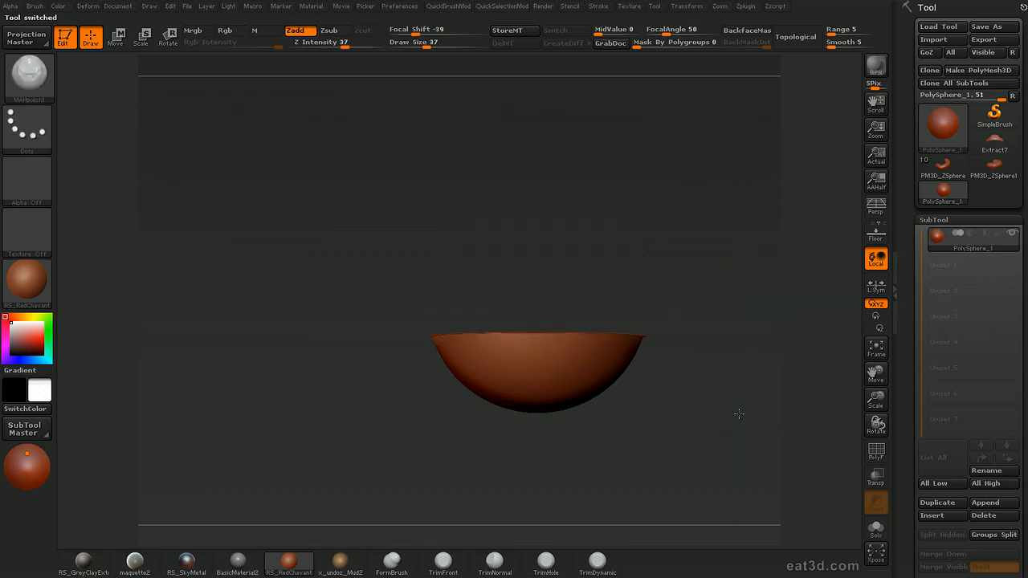
pyautogui.hotkey('ctrl', 'z')
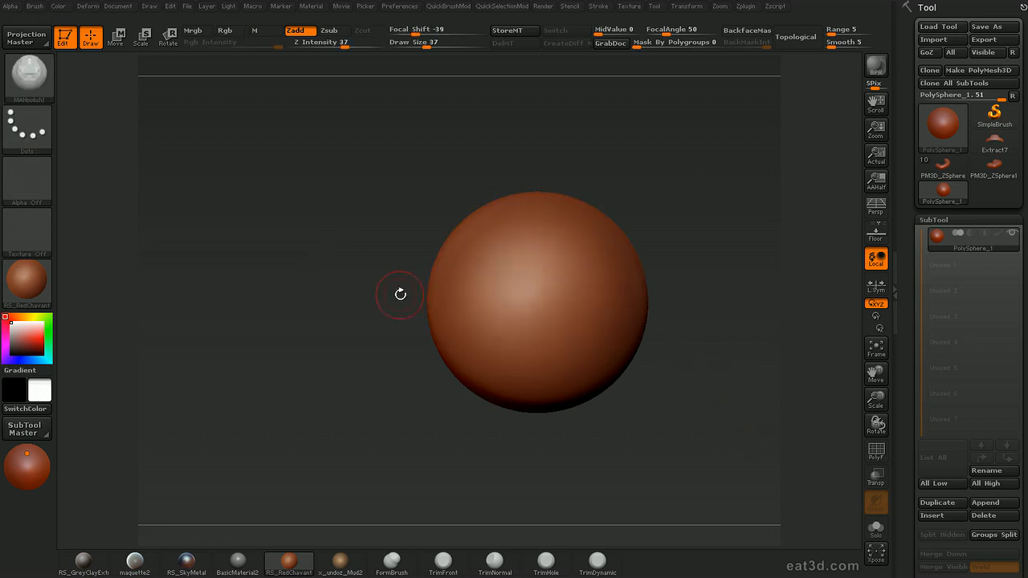
pyautogui.moveTo(374, 335)
pyautogui.keyDown('ctrl'); pyautogui.keyDown('shift'); pyautogui.mouseDown()
pyautogui.moveTo(677, 321)
pyautogui.moveTo(740, 339)
pyautogui.mouseUp(); pyautogui.keyUp('shift'); pyautogui.keyUp('ctrl')
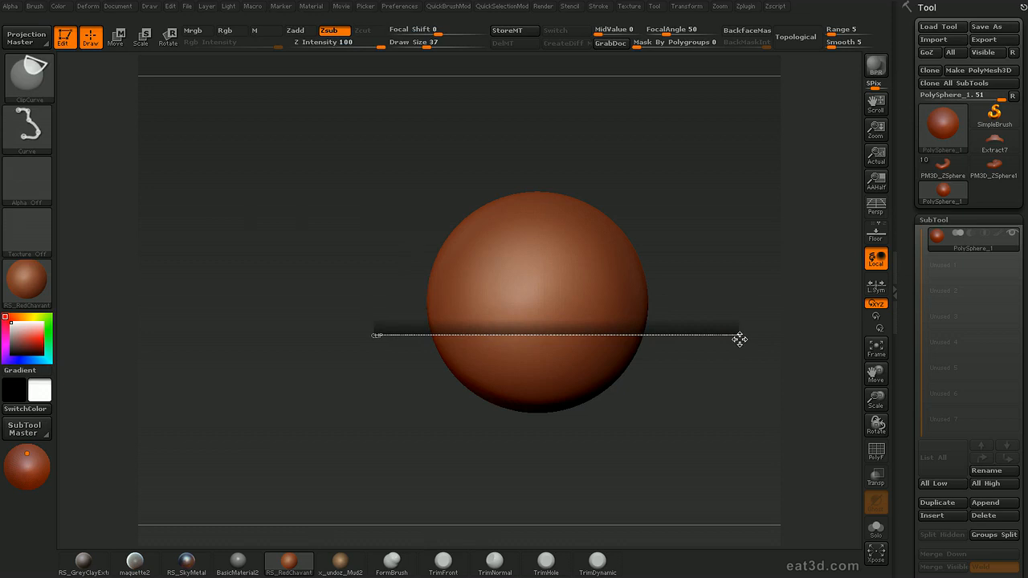
pyautogui.keyDown('ctrl'); pyautogui.keyDown('shift'); pyautogui.moveTo(739, 340); pyautogui.dragTo(713, 345); pyautogui.keyUp('shift'); pyautogui.keyUp('ctrl')
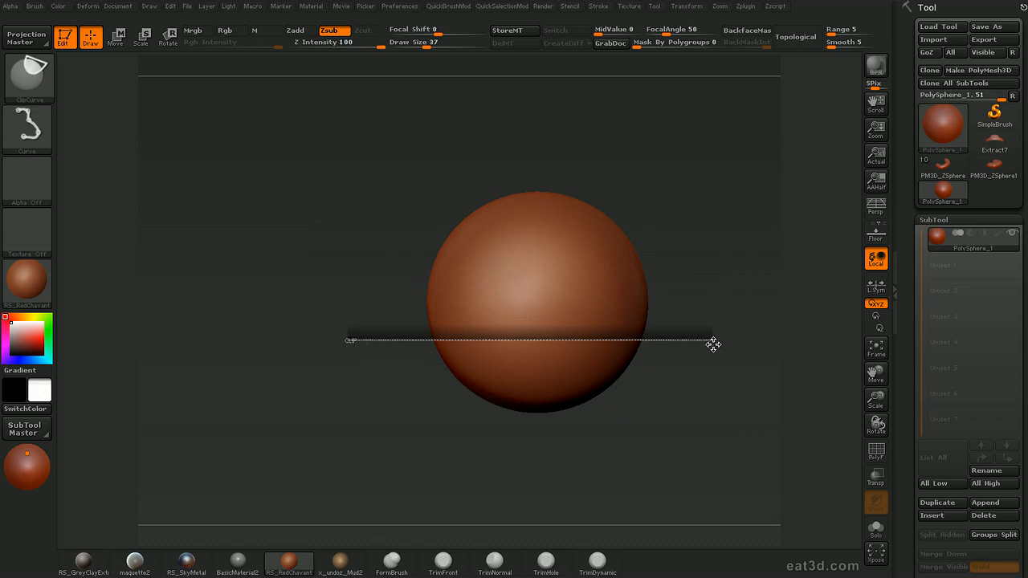
pyautogui.keyDown('ctrl'); pyautogui.keyDown('shift'); pyautogui.moveTo(713, 347); pyautogui.dragTo(703, 253); pyautogui.keyUp('shift'); pyautogui.keyUp('ctrl')
pyautogui.moveTo(721, 292)
pyautogui.mouseDown()
pyautogui.moveTo(746, 361)
pyautogui.moveTo(714, 391)
pyautogui.moveTo(745, 298)
pyautogui.mouseUp()
pyautogui.hotkey('ctrl', 'z')
# Clip the sphere with a horizontal curve below its middle to form a dome with a flat rim, and frame it
pyautogui.keyDown('ctrl'); pyautogui.keyDown('shift'); pyautogui.moveTo(366, 356); pyautogui.dragTo(772, 368); pyautogui.keyUp('shift'); pyautogui.keyUp('ctrl')
pyautogui.moveTo(712, 452); pyautogui.dragTo(702, 309)
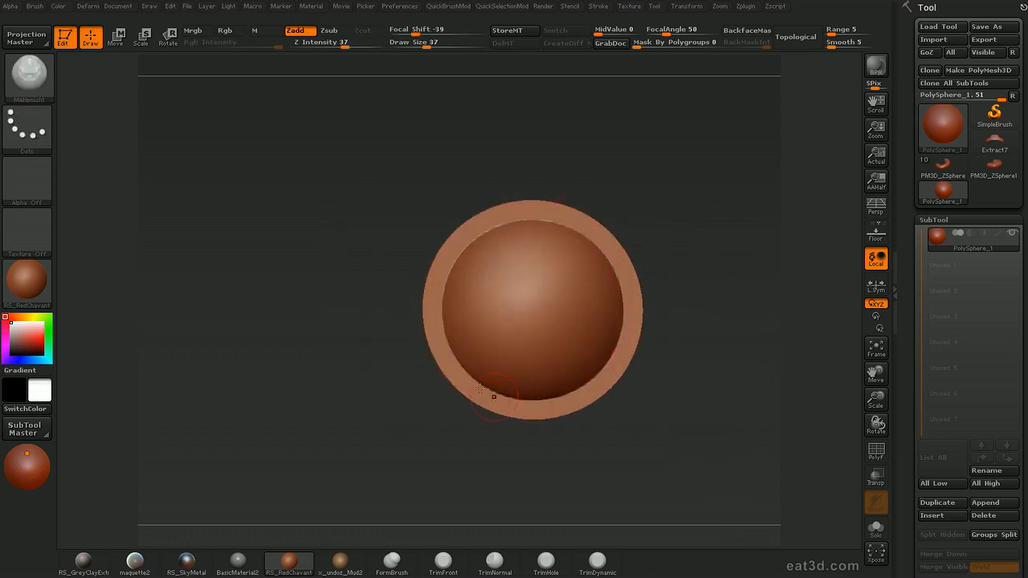
pyautogui.moveTo(746, 325)
pyautogui.mouseDown()
pyautogui.moveTo(696, 358)
pyautogui.moveTo(672, 268)
pyautogui.moveTo(723, 305)
pyautogui.moveTo(722, 237)
pyautogui.moveTo(720, 246)
pyautogui.moveTo(707, 232)
pyautogui.moveTo(718, 298)
pyautogui.moveTo(690, 265)
pyautogui.moveTo(709, 349)
pyautogui.moveTo(691, 294)
pyautogui.moveTo(710, 282)
pyautogui.moveTo(697, 297)
pyautogui.mouseUp()
pyautogui.keyDown('alt'); pyautogui.moveTo(697, 297); pyautogui.dragTo(735, 322); pyautogui.keyUp('alt')
pyautogui.press('f')
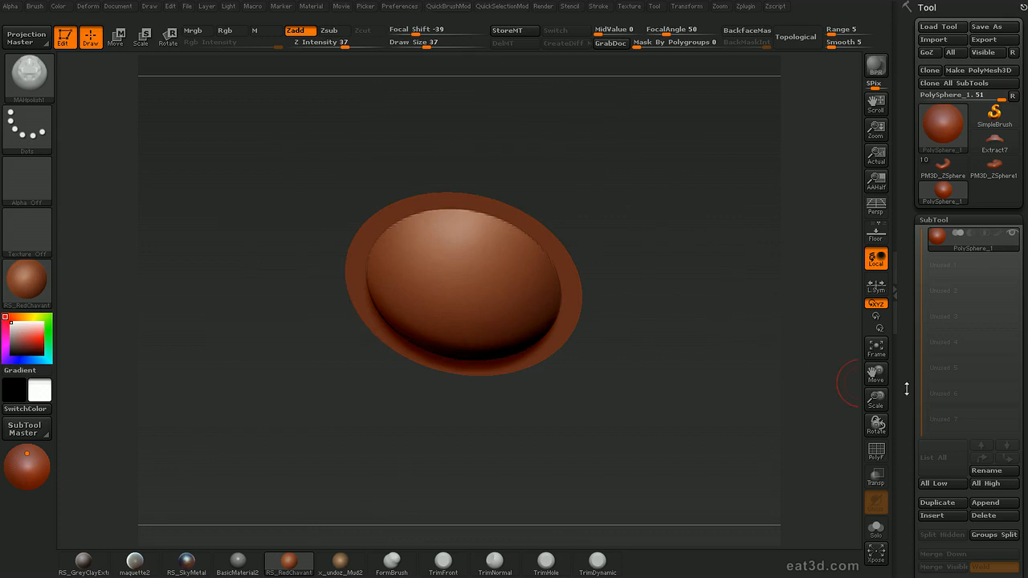
# Remesh the clipped sphere with ReMesh All at resolution 128 and polish 10
pyautogui.scroll(-5, 901, 340)
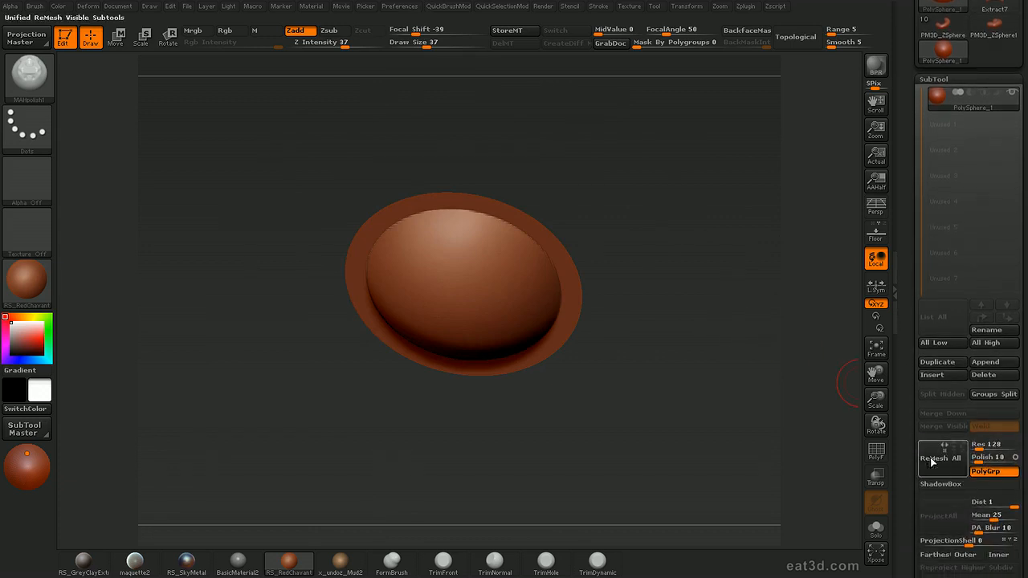
pyautogui.moveTo(780, 480); pyautogui.dragTo(791, 428)
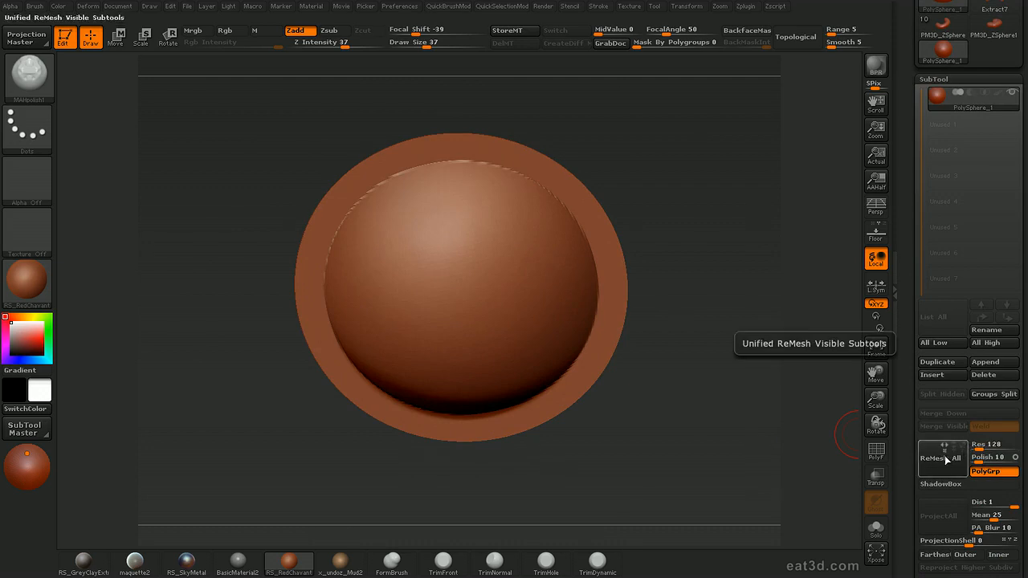
pyautogui.click(947, 465)
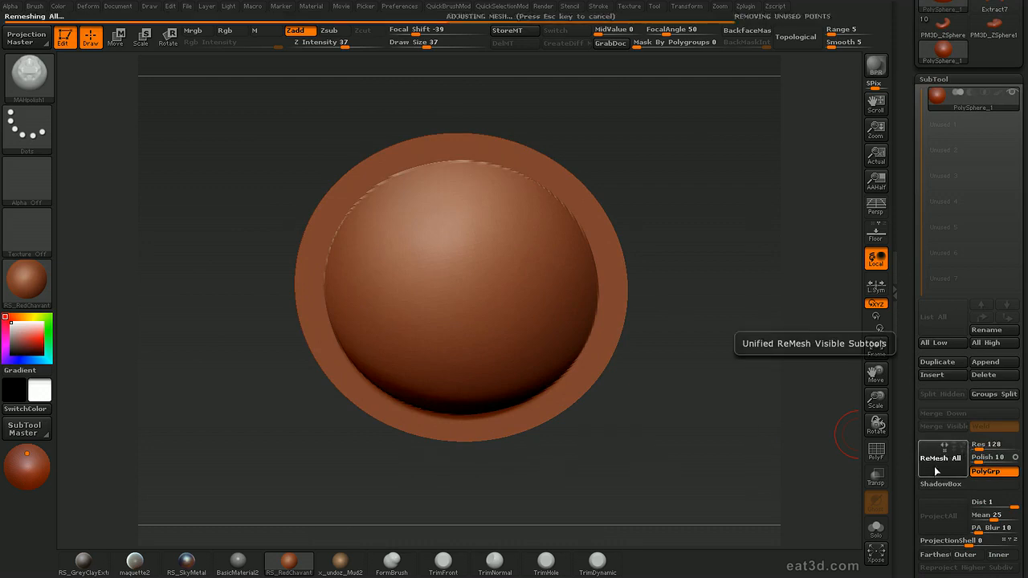
# Switch between the remeshed skin and the original clipped PolySphere_1 to compare their rims, and isolate the original with Solo mode
pyautogui.click(968, 124)
pyautogui.moveTo(741, 314)
pyautogui.mouseDown()
pyautogui.moveTo(665, 328)
pyautogui.moveTo(665, 319)
pyautogui.moveTo(760, 333)
pyautogui.moveTo(726, 350)
pyautogui.moveTo(732, 358)
pyautogui.moveTo(711, 325)
pyautogui.mouseUp()
pyautogui.moveTo(704, 252); pyautogui.dragTo(729, 281)
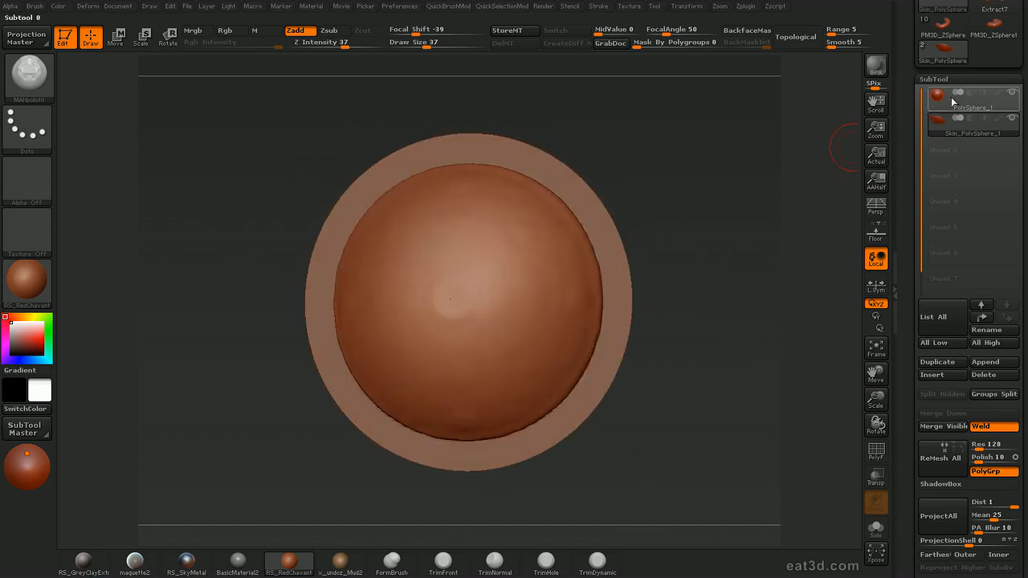
pyautogui.keyDown('alt'); pyautogui.click(612, 277); pyautogui.keyUp('alt')
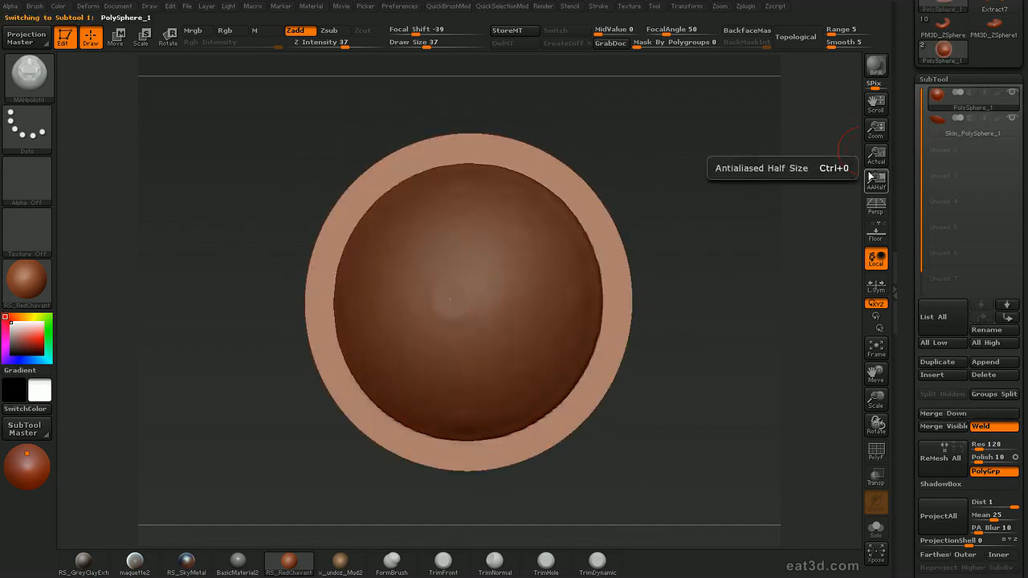
pyautogui.click(875, 528)
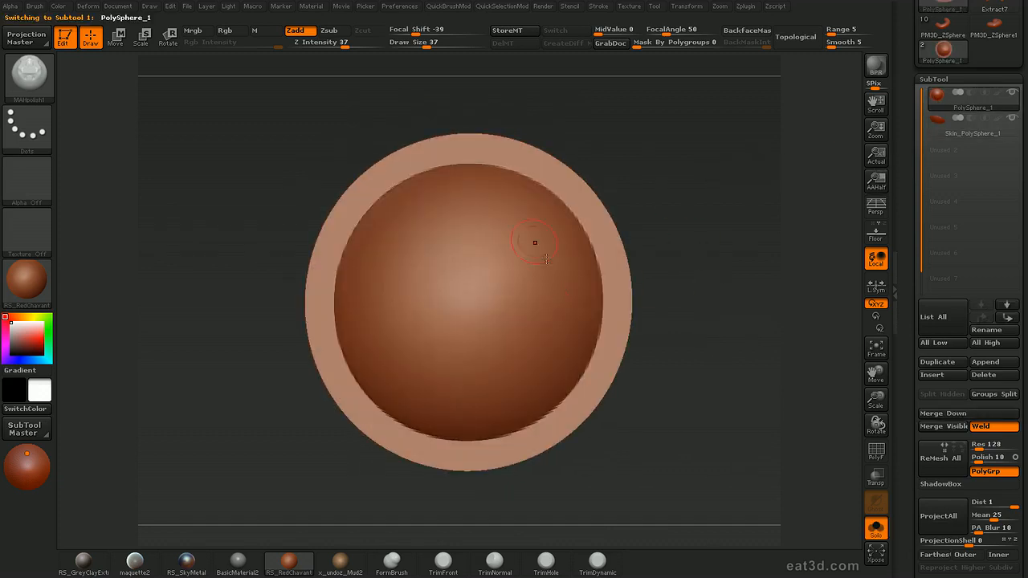
# Make Skin_PolySphere_1 the active subtool and project the original clipped sphere's shape onto it with ProjectAll
pyautogui.click(940, 122)
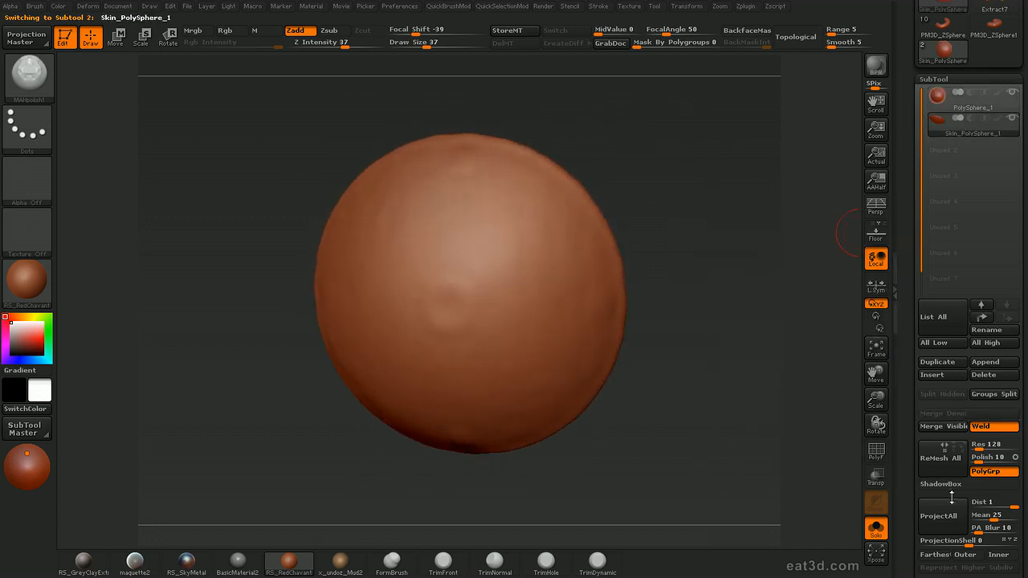
pyautogui.click(939, 515)
pyautogui.moveTo(787, 360); pyautogui.dragTo(826, 455)
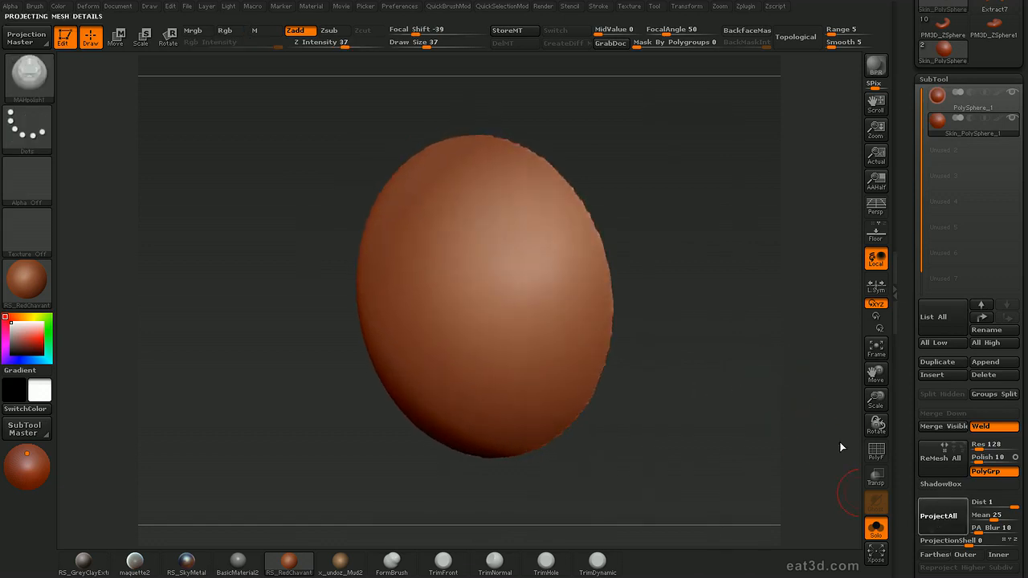
# Relax the projected skin with a Relax deformation of 54, frame it and show its wireframe
pyautogui.moveTo(743, 305); pyautogui.dragTo(724, 294)
pyautogui.press('d')
pyautogui.click(731, 294)
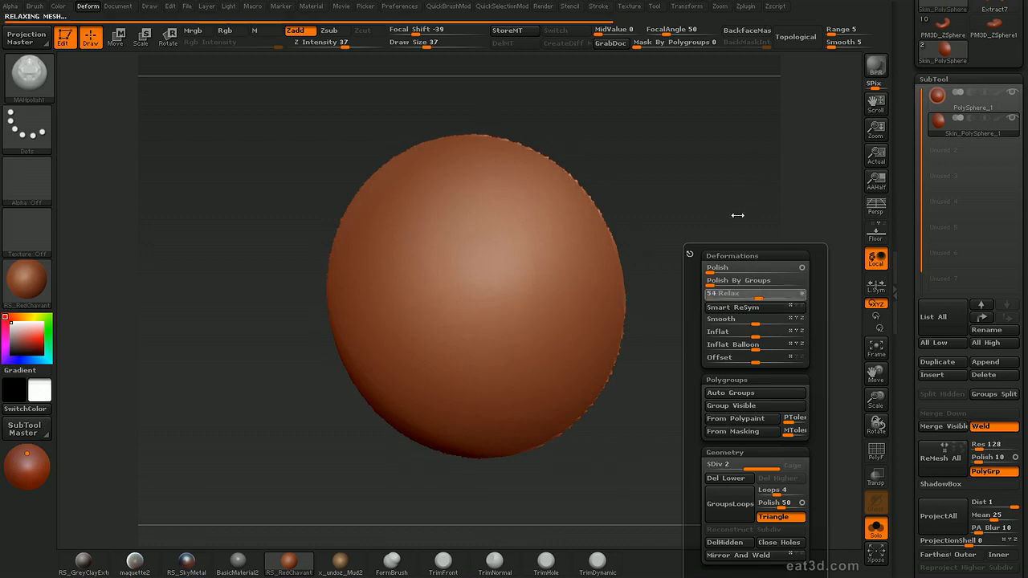
pyautogui.moveTo(736, 244)
pyautogui.mouseDown()
pyautogui.moveTo(713, 270)
pyautogui.moveTo(729, 277)
pyautogui.moveTo(704, 268)
pyautogui.mouseUp()
pyautogui.press('f')
pyautogui.hotkey('shift', 'f')
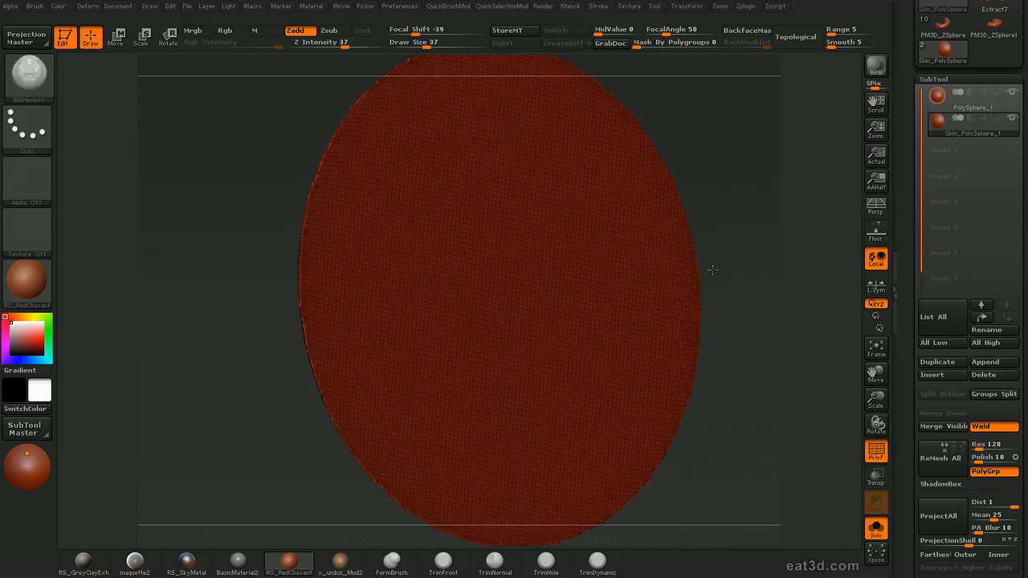
# Hide the wireframe and smooth the skin's jagged rim further with the Polish deformation
pyautogui.press('d')
pyautogui.moveTo(785, 207); pyautogui.dragTo(763, 253)
pyautogui.press('f')
pyautogui.hotkey('shift', 'f')
pyautogui.moveTo(761, 298)
pyautogui.mouseDown()
pyautogui.moveTo(747, 202)
pyautogui.moveTo(757, 198)
pyautogui.moveTo(774, 245)
pyautogui.moveTo(748, 254)
pyautogui.moveTo(755, 282)
pyautogui.mouseUp()
pyautogui.press('d')
pyautogui.press('d')
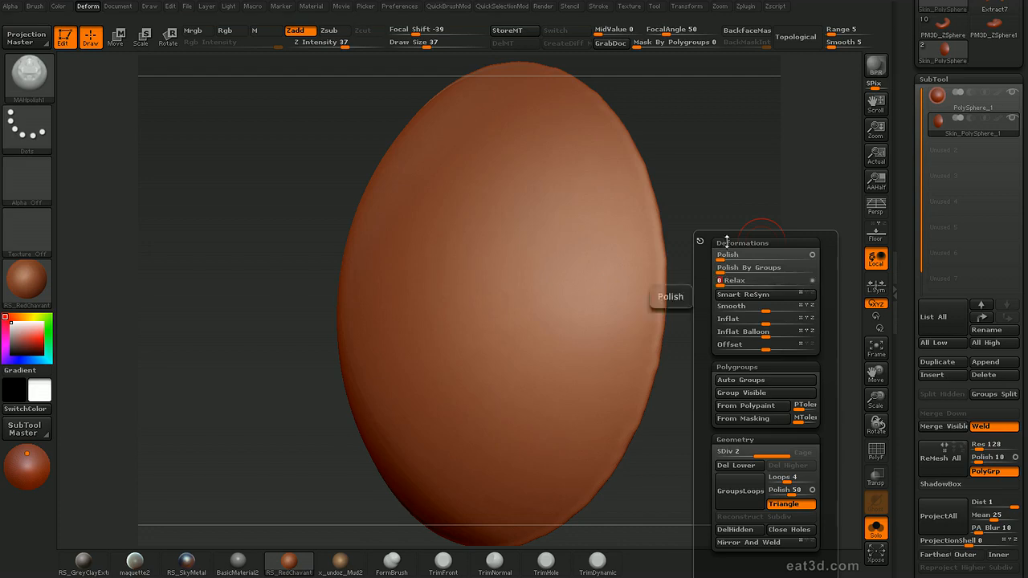
pyautogui.moveTo(739, 254); pyautogui.dragTo(761, 330)
# Clip the skin with a horizontal ClipCurve line along its rim to flatten the face, and show the wireframe to check it
pyautogui.press('b')
pyautogui.moveTo(199, 249)
pyautogui.keyDown('ctrl'); pyautogui.keyDown('shift'); pyautogui.mouseDown()
pyautogui.moveTo(435, 265)
pyautogui.moveTo(821, 250)
pyautogui.moveTo(809, 254)
pyautogui.moveTo(796, 236)
pyautogui.moveTo(795, 249)
pyautogui.mouseUp(); pyautogui.keyUp('shift'); pyautogui.keyUp('ctrl')
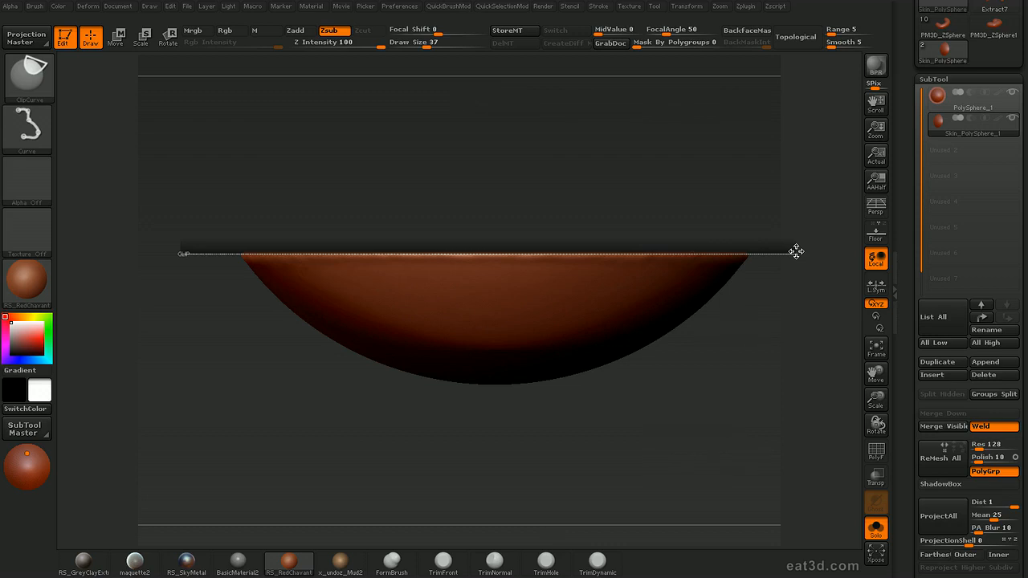
pyautogui.moveTo(793, 238)
pyautogui.keyDown('ctrl'); pyautogui.keyDown('shift'); pyautogui.mouseDown()
pyautogui.moveTo(723, 271)
pyautogui.moveTo(733, 256)
pyautogui.moveTo(736, 264)
pyautogui.moveTo(735, 238)
pyautogui.moveTo(769, 259)
pyautogui.moveTo(731, 292)
pyautogui.moveTo(739, 236)
pyautogui.moveTo(737, 296)
pyautogui.moveTo(799, 197)
pyautogui.moveTo(781, 240)
pyautogui.moveTo(788, 250)
pyautogui.mouseUp(); pyautogui.keyUp('shift'); pyautogui.keyUp('ctrl')
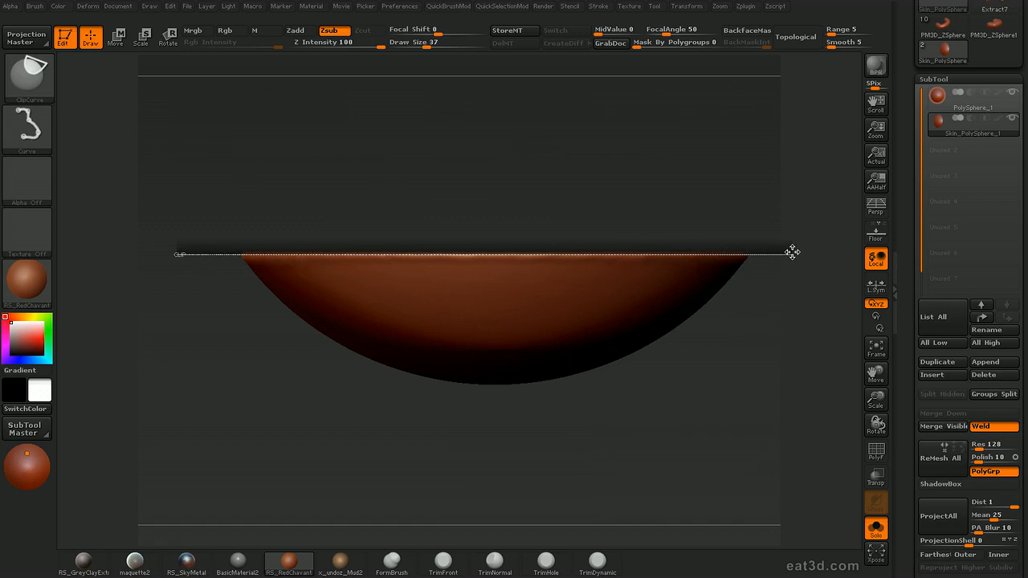
pyautogui.moveTo(791, 269)
pyautogui.keyDown('ctrl'); pyautogui.keyDown('shift'); pyautogui.mouseDown()
pyautogui.moveTo(771, 352)
pyautogui.moveTo(795, 273)
pyautogui.moveTo(782, 215)
pyautogui.mouseUp(); pyautogui.keyUp('shift'); pyautogui.keyUp('ctrl')
pyautogui.moveTo(779, 215); pyautogui.dragTo(774, 149)
pyautogui.keyDown('alt'); pyautogui.moveTo(773, 233); pyautogui.dragTo(764, 291); pyautogui.keyUp('alt')
pyautogui.moveTo(578, 259)
pyautogui.mouseDown()
pyautogui.moveTo(648, 254)
pyautogui.moveTo(730, 230)
pyautogui.moveTo(764, 259)
pyautogui.moveTo(751, 291)
pyautogui.moveTo(776, 277)
pyautogui.moveTo(744, 203)
pyautogui.moveTo(763, 271)
pyautogui.moveTo(729, 193)
pyautogui.moveTo(764, 231)
pyautogui.moveTo(757, 284)
pyautogui.moveTo(755, 254)
pyautogui.mouseUp()
pyautogui.hotkey('shift', 'f')
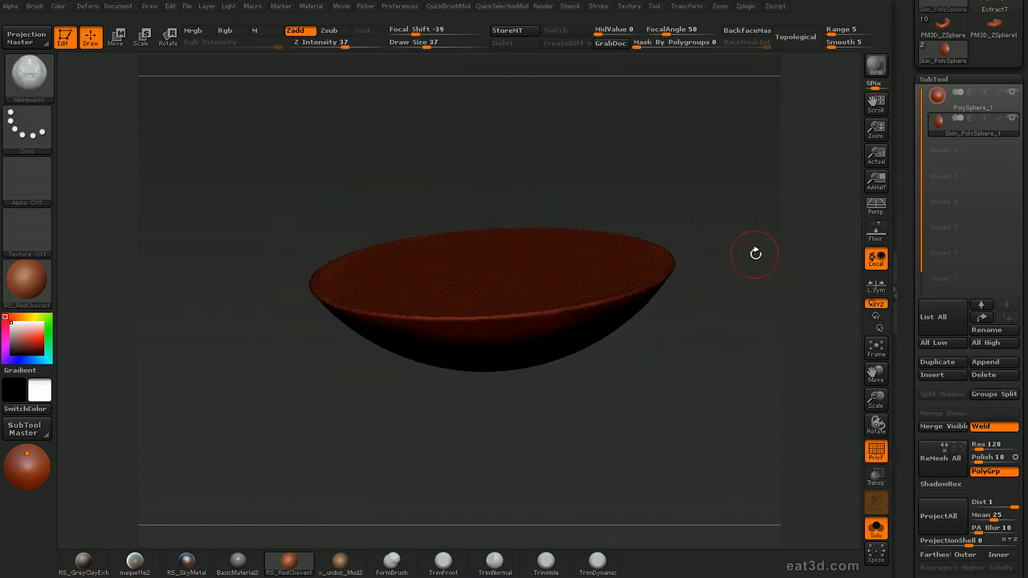